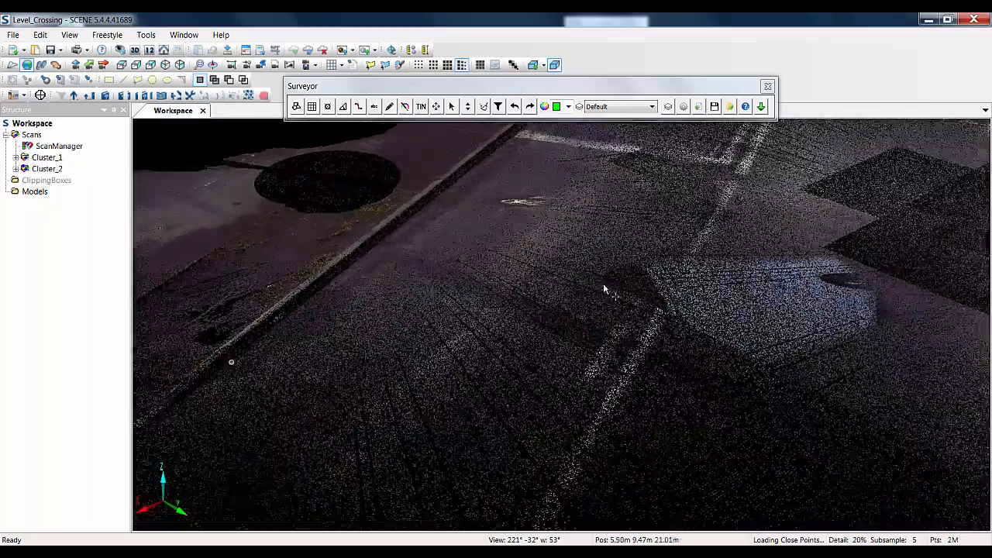
# Open the layer manager and look through the list of existing layers.
pyautogui.moveTo(609, 298); pyautogui.dragTo(598, 291)
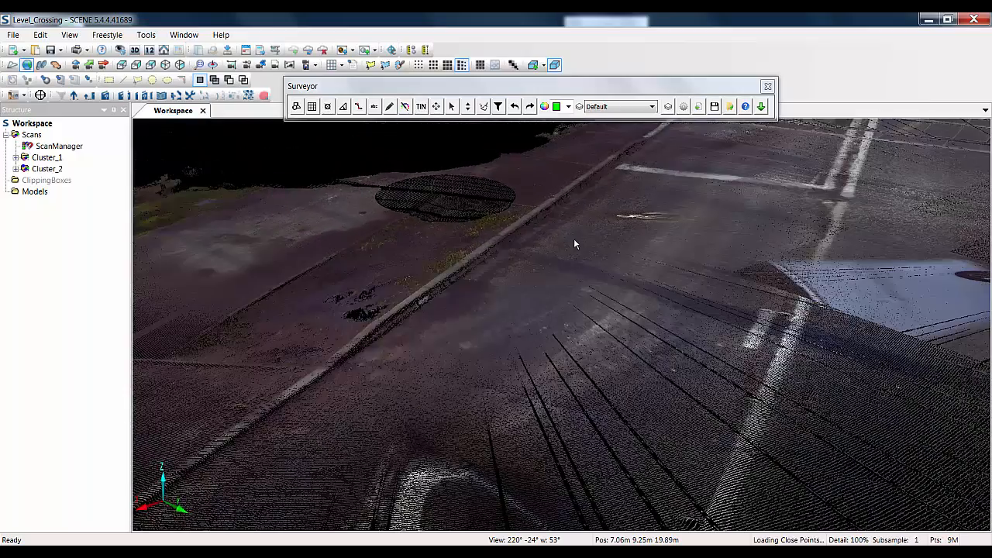
pyautogui.click(670, 108)
pyautogui.click(426, 66)
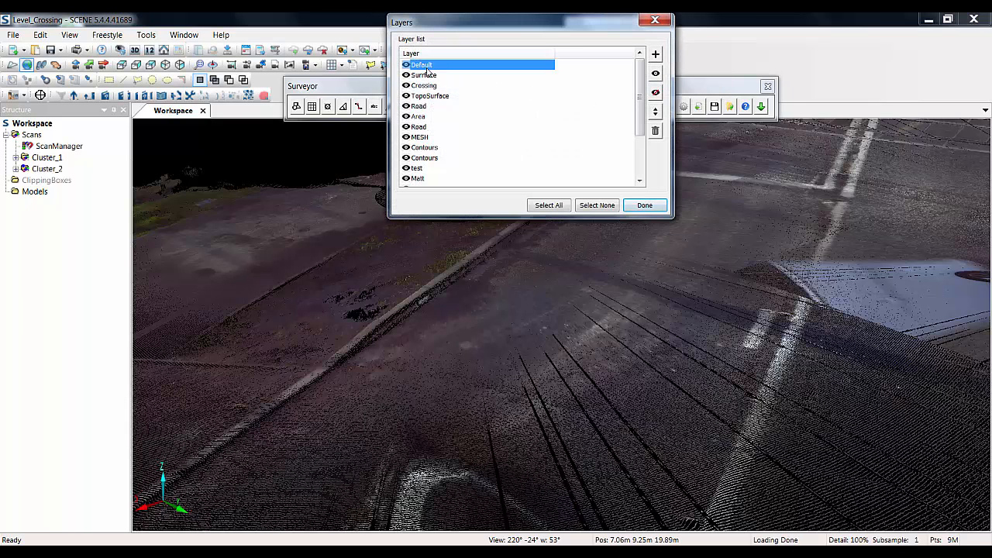
pyautogui.press('Down')
pyautogui.press('Down')
pyautogui.press('Down')
pyautogui.press('Down')
pyautogui.press('Down')
pyautogui.press('Down')
pyautogui.press('Down')
pyautogui.press('Down')
pyautogui.press('Down')
pyautogui.press('Down')
pyautogui.press('Down')
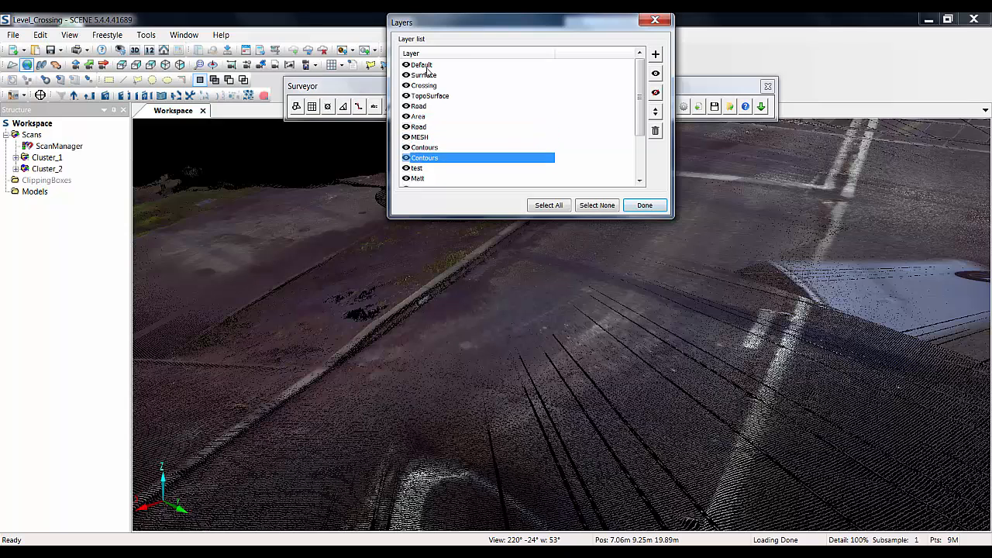
pyautogui.click(425, 66)
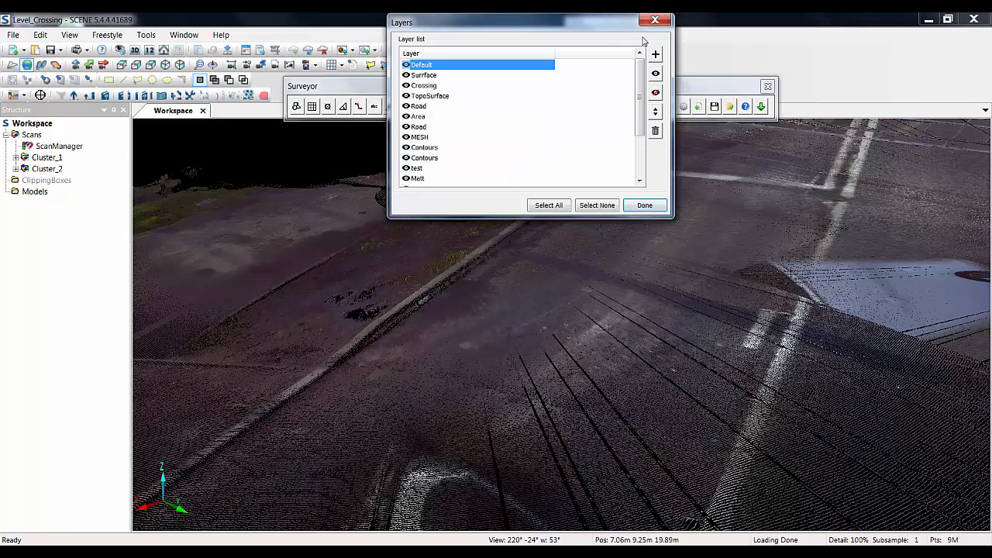
# Add a new layer named Kerb and make it the active drawing layer.
pyautogui.click(656, 55)
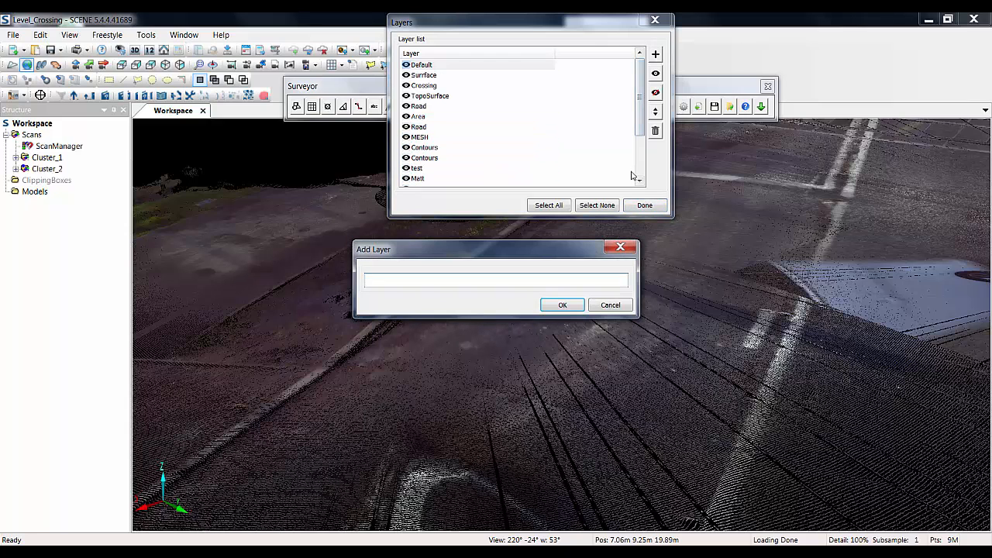
pyautogui.write('Kerb')
pyautogui.click(563, 306)
pyautogui.moveTo(640, 122); pyautogui.dragTo(642, 174)
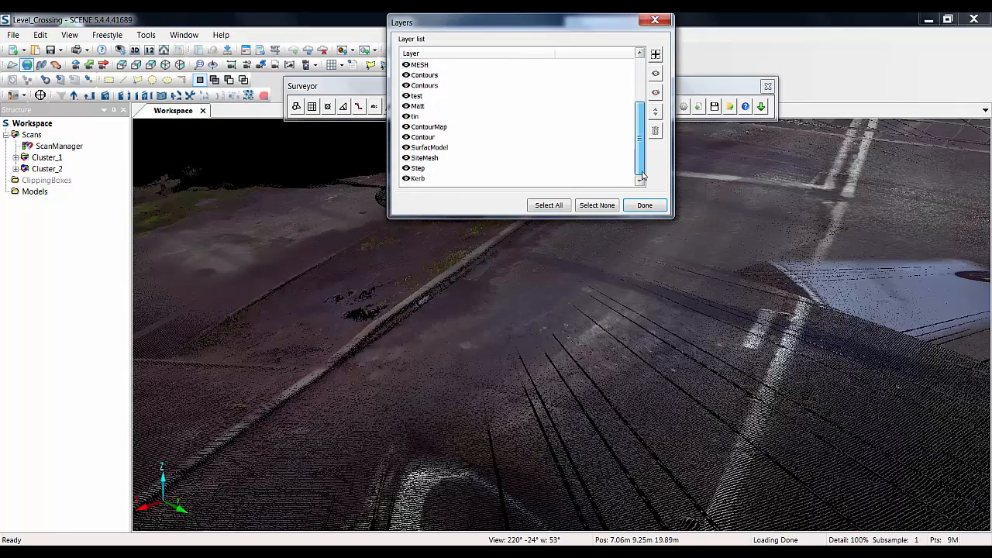
pyautogui.click(418, 179)
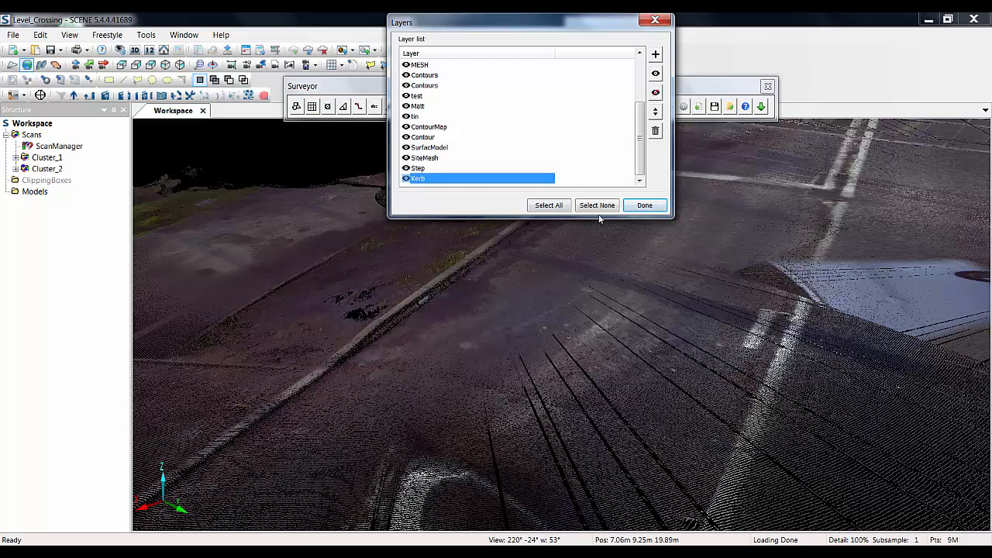
pyautogui.click(651, 208)
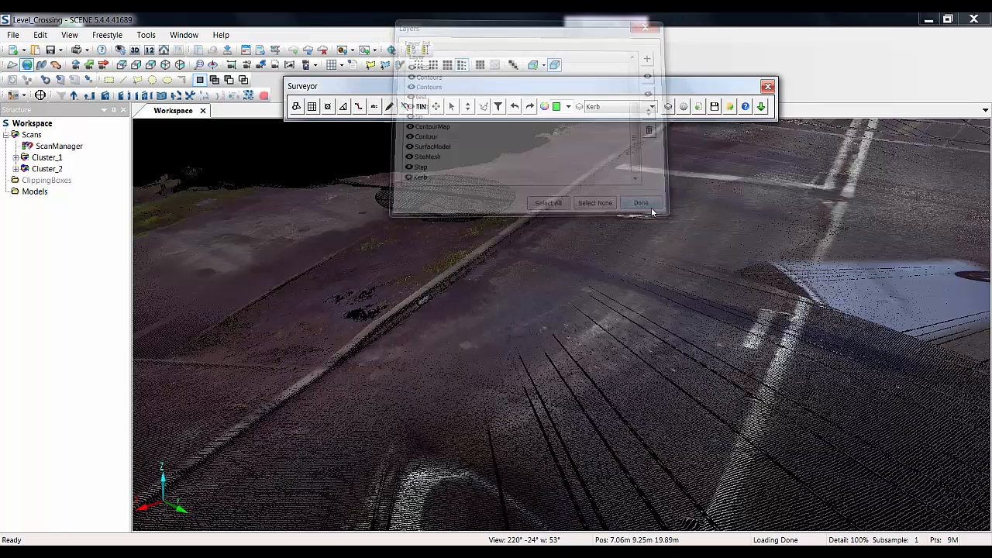
# Set the drawing colour for the Kerb layer to red using the standard colour palette.
pyautogui.click(569, 107)
pyautogui.moveTo(569, 140); pyautogui.dragTo(570, 153)
pyautogui.click(562, 172)
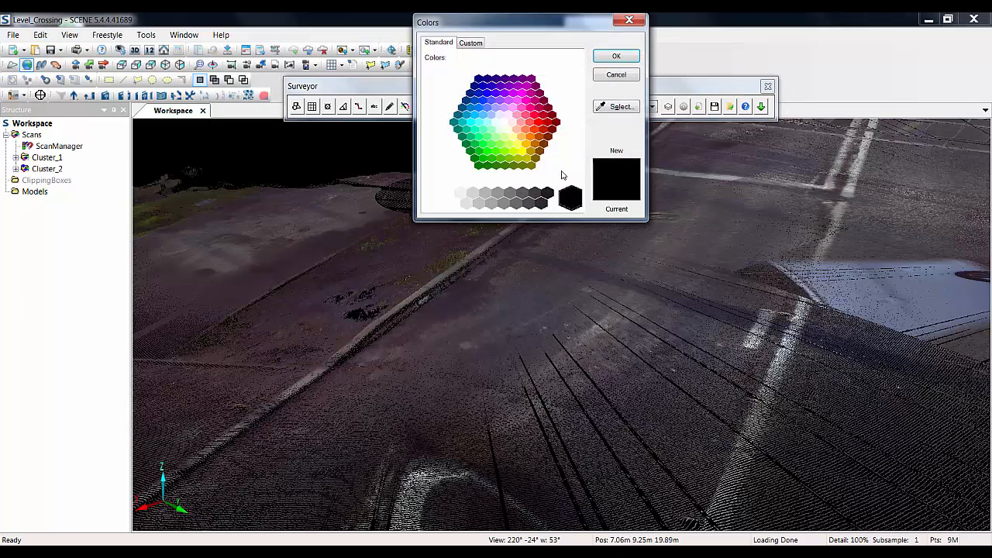
pyautogui.click(535, 115)
pyautogui.click(612, 57)
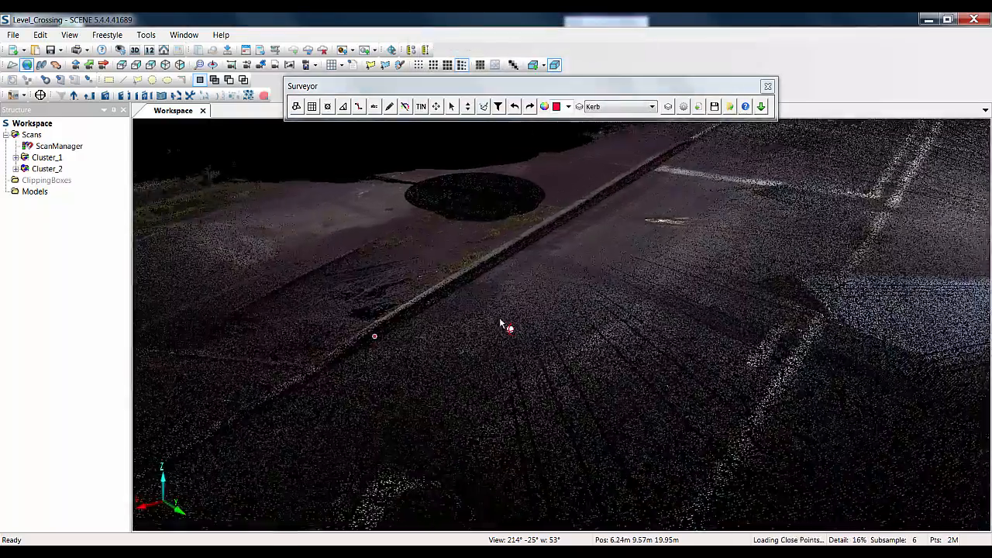
# Draw a straight line along the top edge of the kerb in the point cloud and label it Kerb.
pyautogui.moveTo(502, 324); pyautogui.dragTo(447, 312)
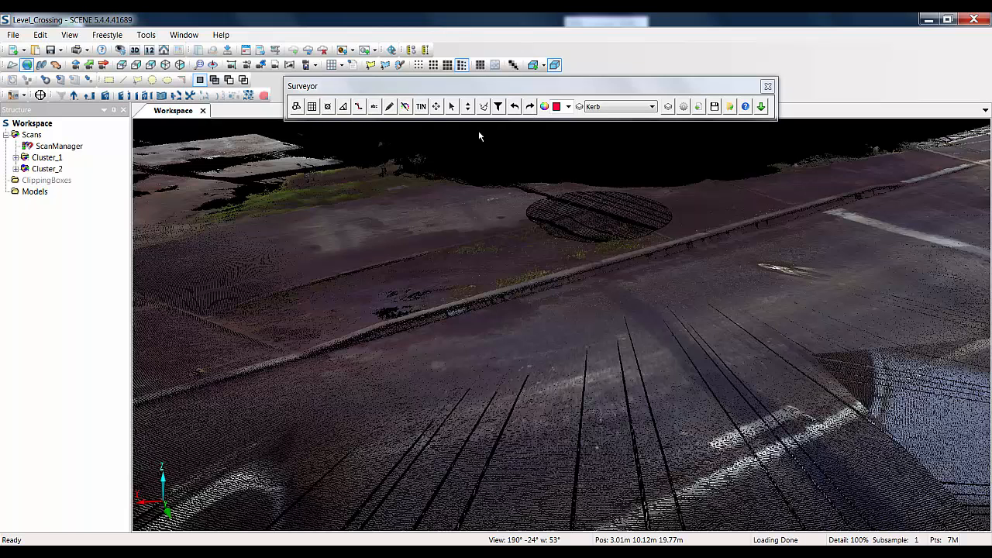
pyautogui.click(298, 109)
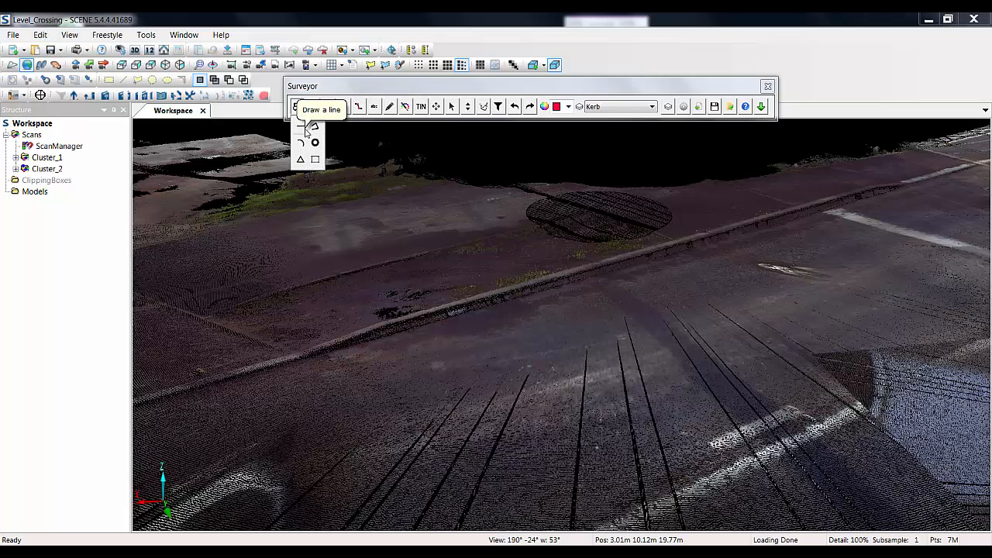
pyautogui.click(305, 129)
pyautogui.click(375, 336)
pyautogui.moveTo(486, 317); pyautogui.dragTo(482, 375)
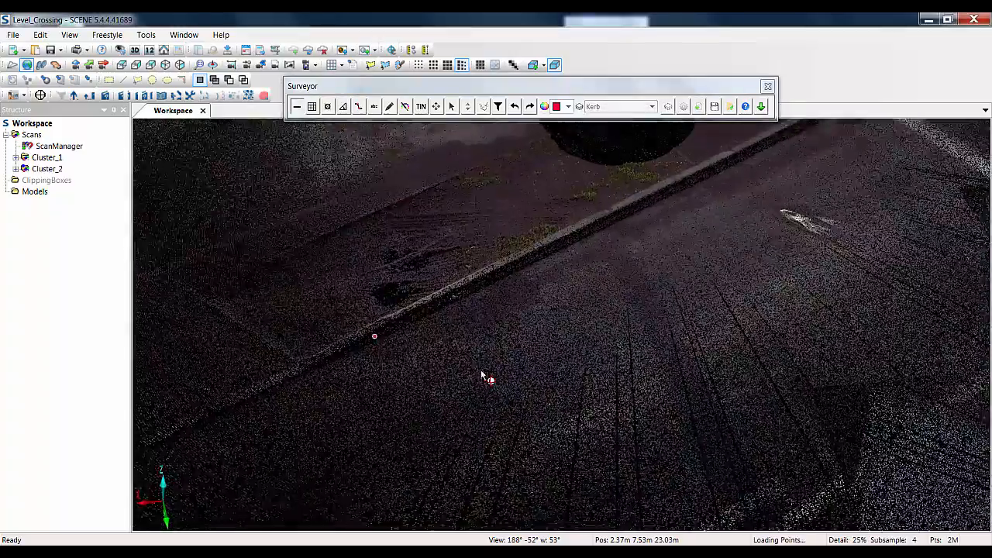
pyautogui.moveTo(407, 329); pyautogui.dragTo(405, 354, button='right')
pyautogui.moveTo(405, 355); pyautogui.dragTo(534, 348, button='middle')
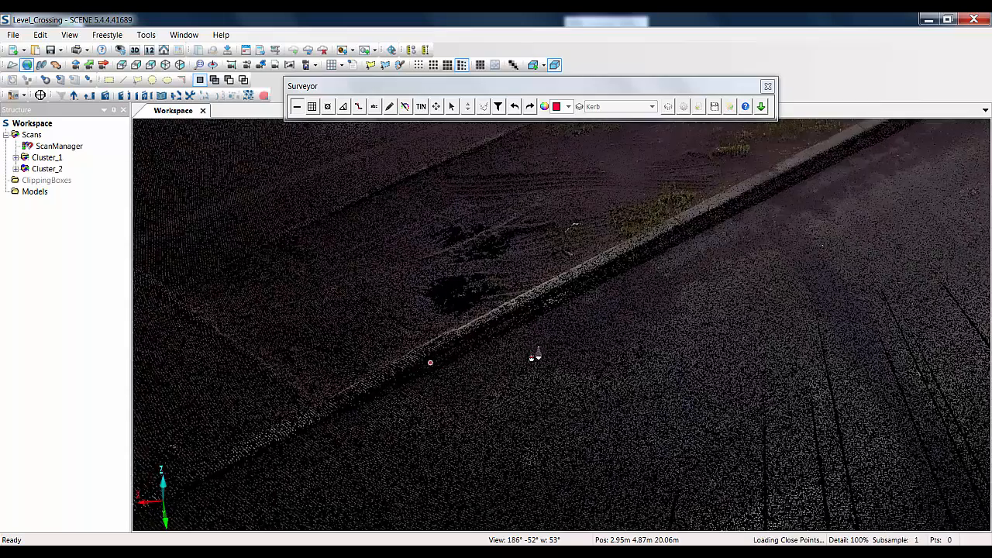
pyautogui.moveTo(535, 354); pyautogui.dragTo(534, 359, button='right')
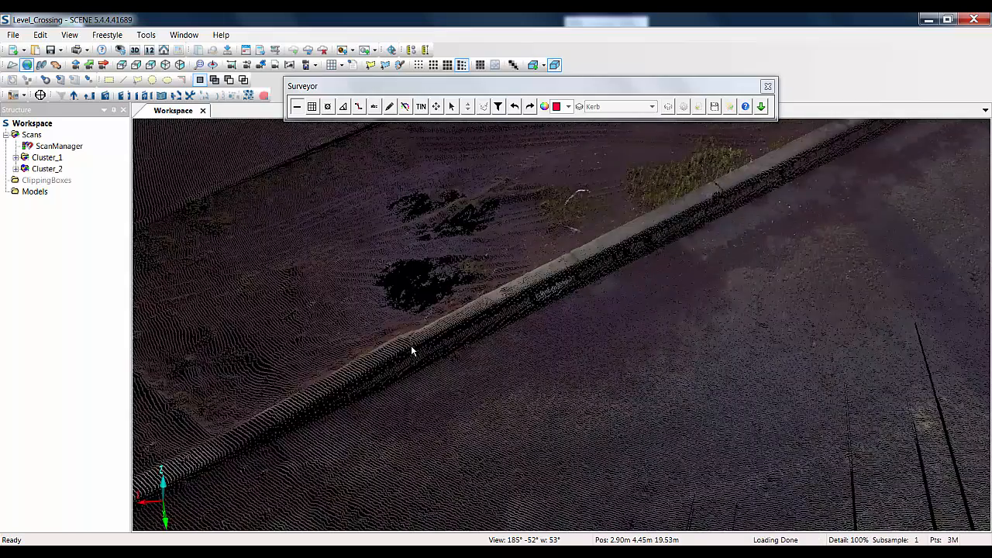
pyautogui.click(411, 345)
pyautogui.click(722, 196)
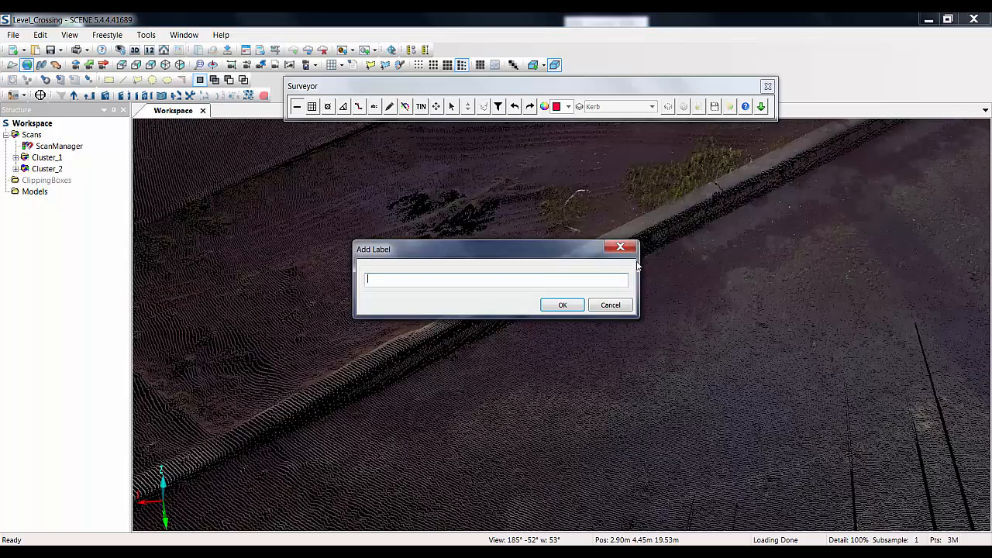
pyautogui.click(564, 304)
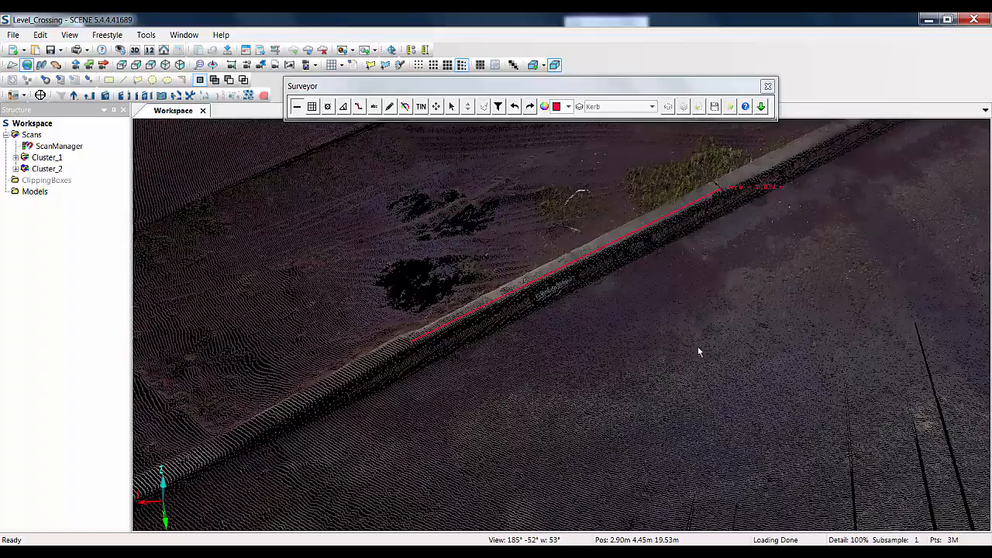
# Exit the line tool and reset the Kerb layer's visual height offset to its actual level.
pyautogui.moveTo(698, 353)
pyautogui.mouseDown()
pyautogui.moveTo(710, 306)
pyautogui.moveTo(705, 245)
pyautogui.moveTo(714, 243)
pyautogui.moveTo(806, 275)
pyautogui.moveTo(846, 317)
pyautogui.moveTo(725, 290)
pyautogui.moveTo(702, 263)
pyautogui.moveTo(720, 239)
pyautogui.mouseUp()
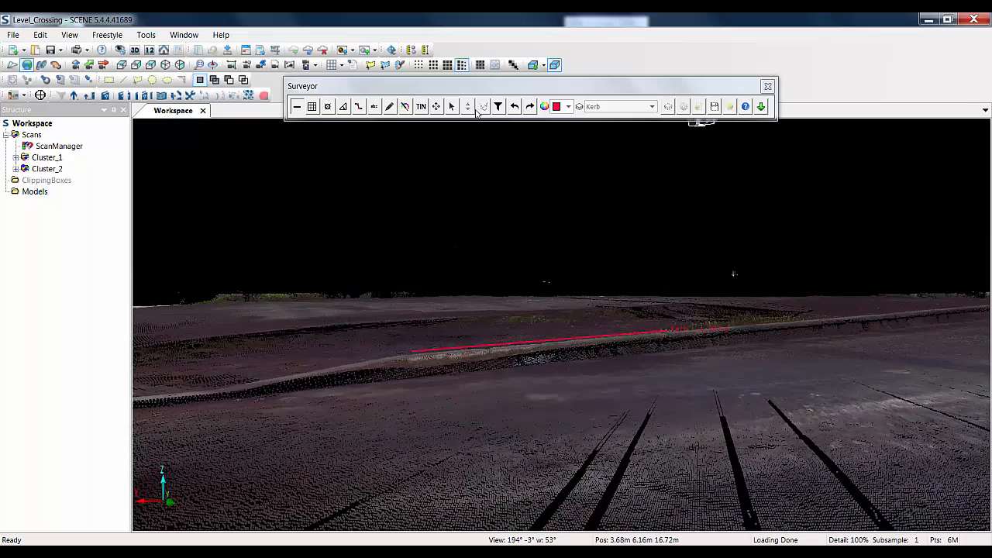
pyautogui.click(294, 111)
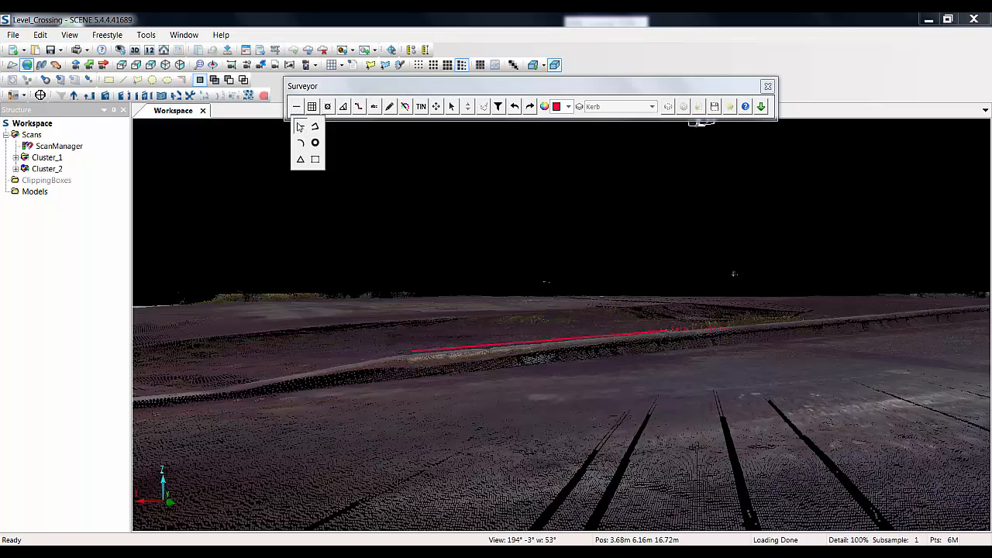
pyautogui.click(300, 127)
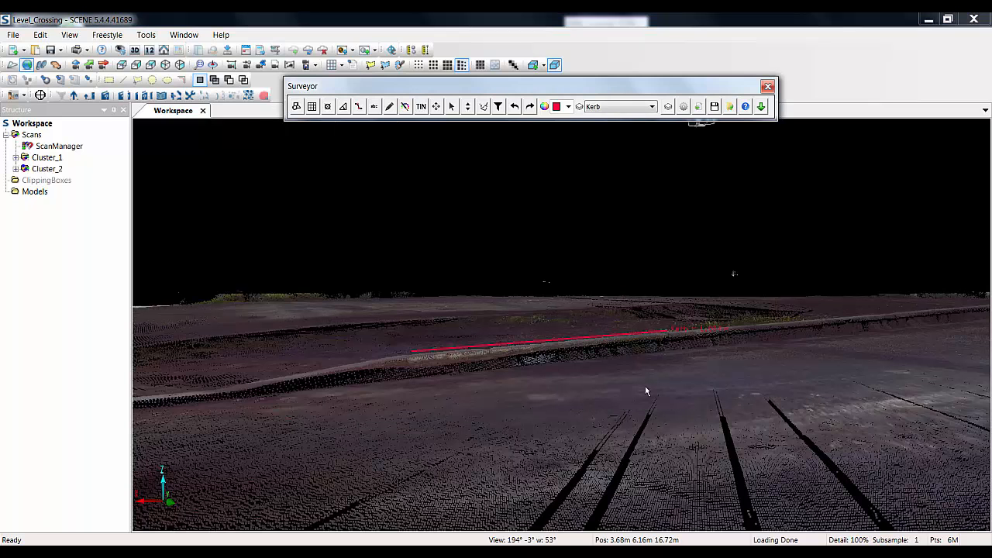
pyautogui.click(467, 107)
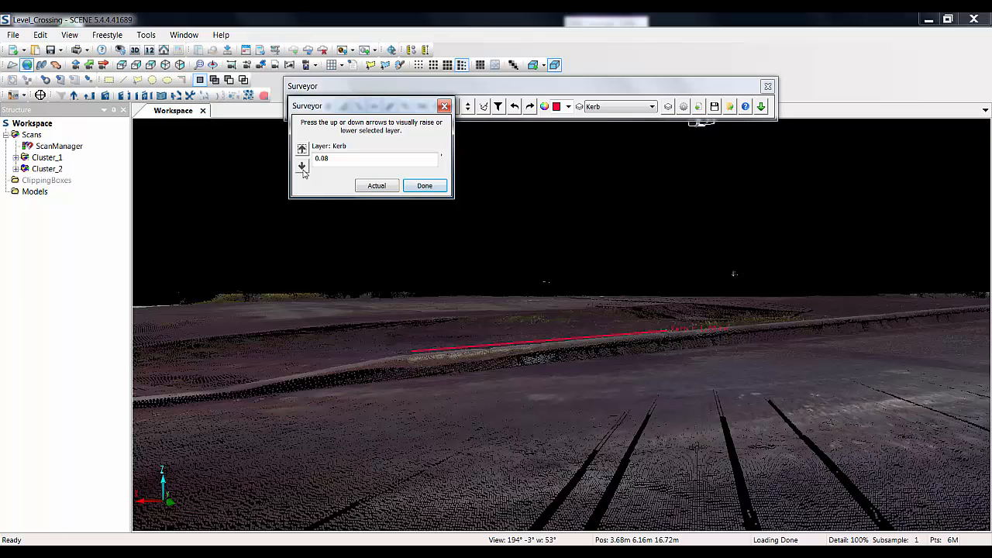
pyautogui.click(376, 186)
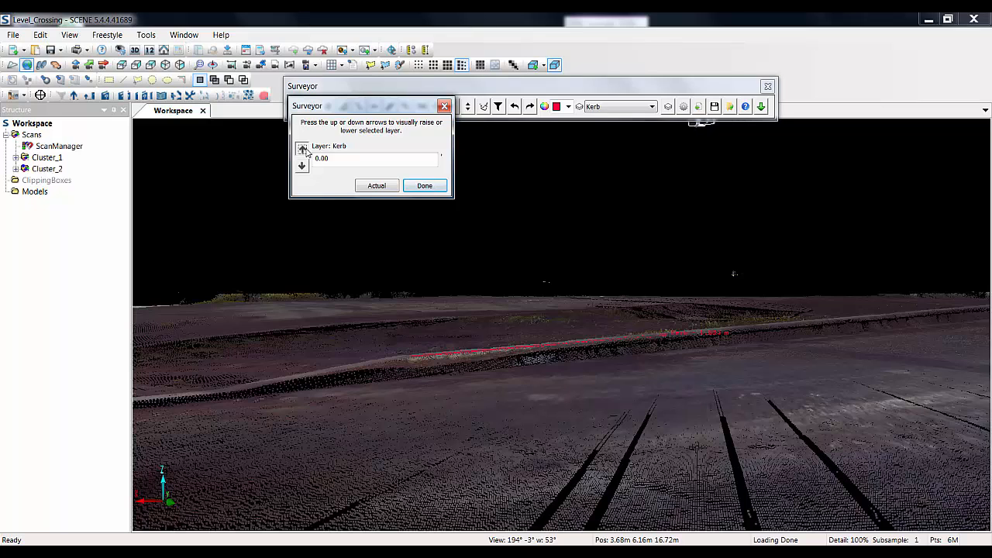
# Raise the Kerb layer visually to a height offset of 0.08 and close the offset settings.
pyautogui.click(303, 149)
pyautogui.click(302, 148)
pyautogui.click(302, 149)
pyautogui.click(302, 148)
pyautogui.click(302, 149)
pyautogui.click(302, 149)
pyautogui.click(302, 149)
pyautogui.click(303, 148)
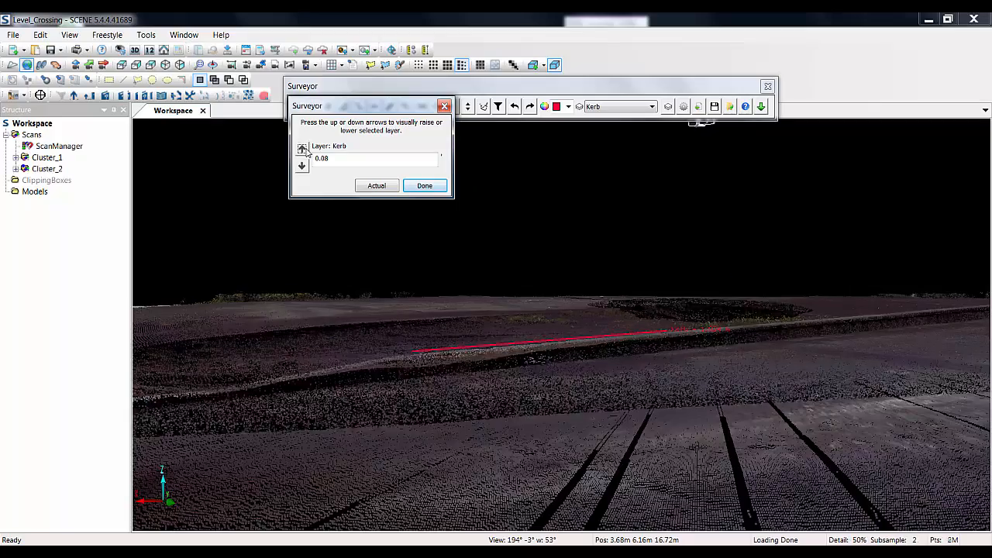
pyautogui.click(426, 191)
# Draw a polyline from the near end of the red line, continuing along the kerb's top edge with several points.
pyautogui.moveTo(578, 327)
pyautogui.mouseDown()
pyautogui.moveTo(598, 445)
pyautogui.moveTo(478, 403)
pyautogui.moveTo(470, 358)
pyautogui.mouseUp()
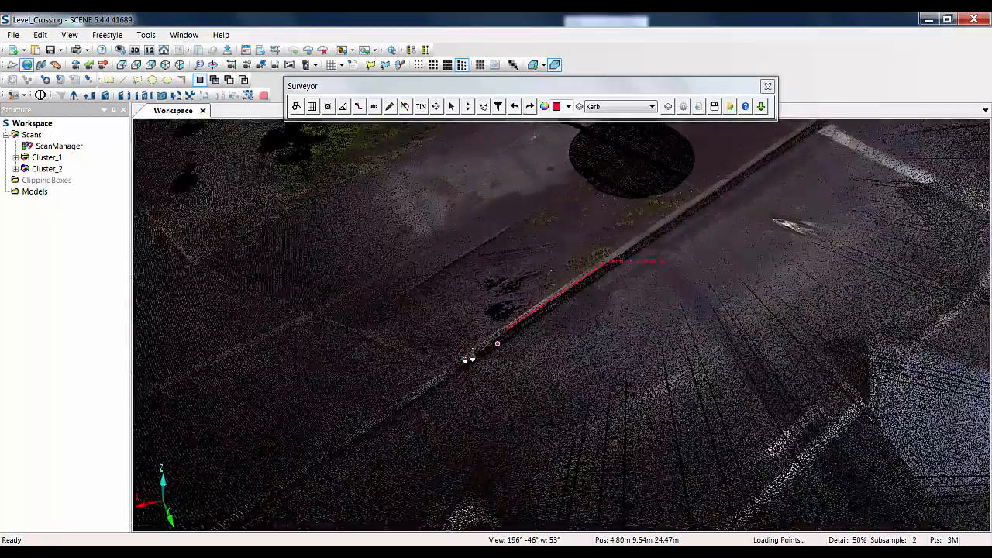
pyautogui.scroll(5, 470, 365)
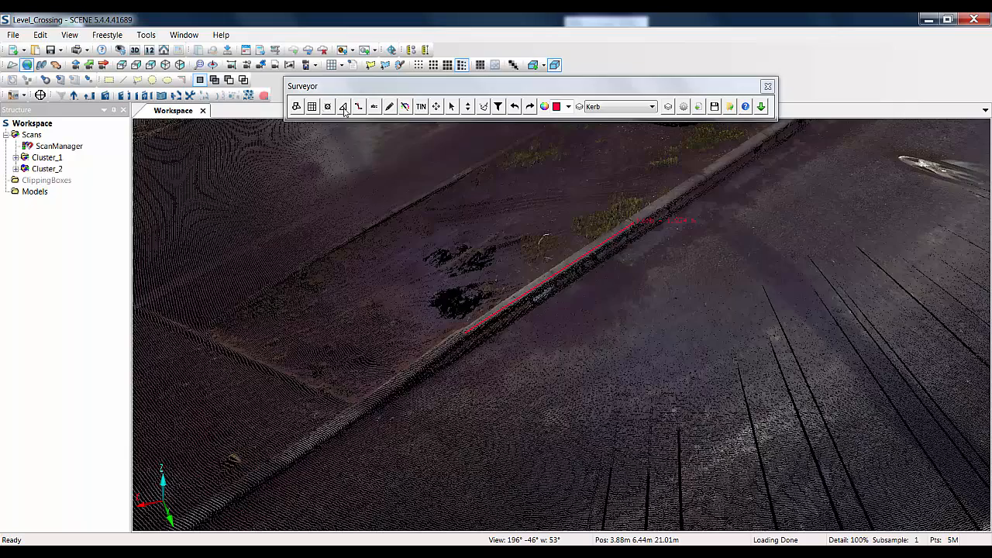
pyautogui.click(296, 107)
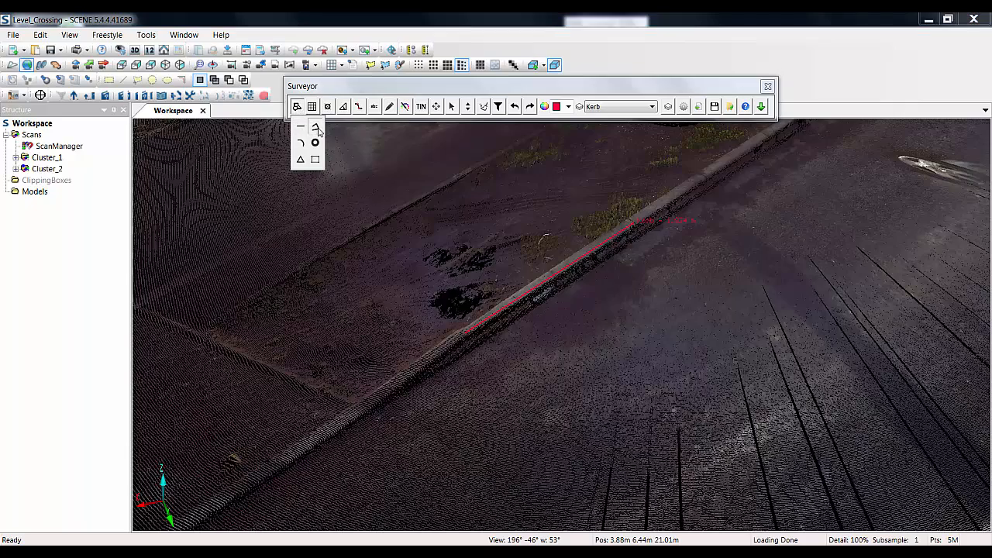
pyautogui.click(315, 128)
pyautogui.click(464, 339)
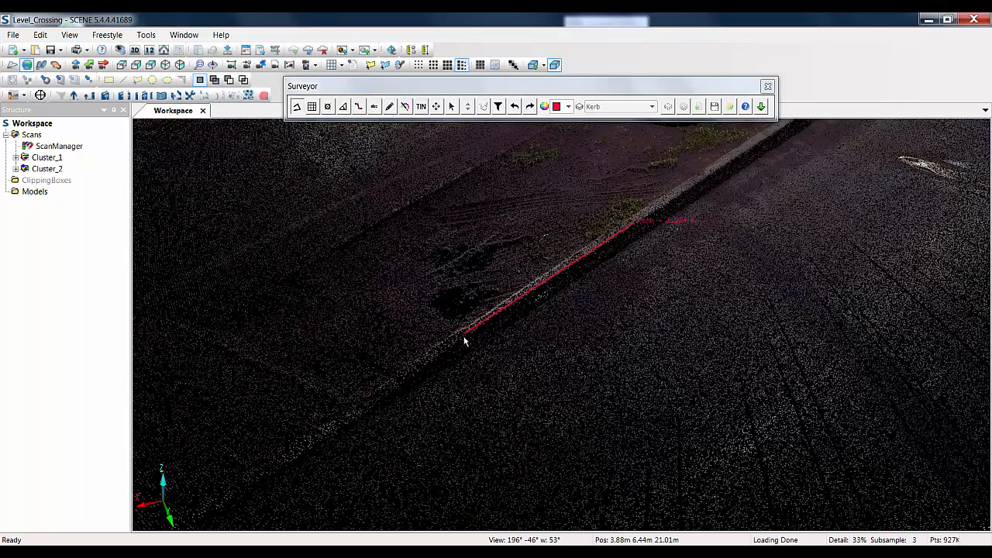
pyautogui.click(383, 400)
pyautogui.moveTo(379, 419); pyautogui.dragTo(436, 359, button='middle')
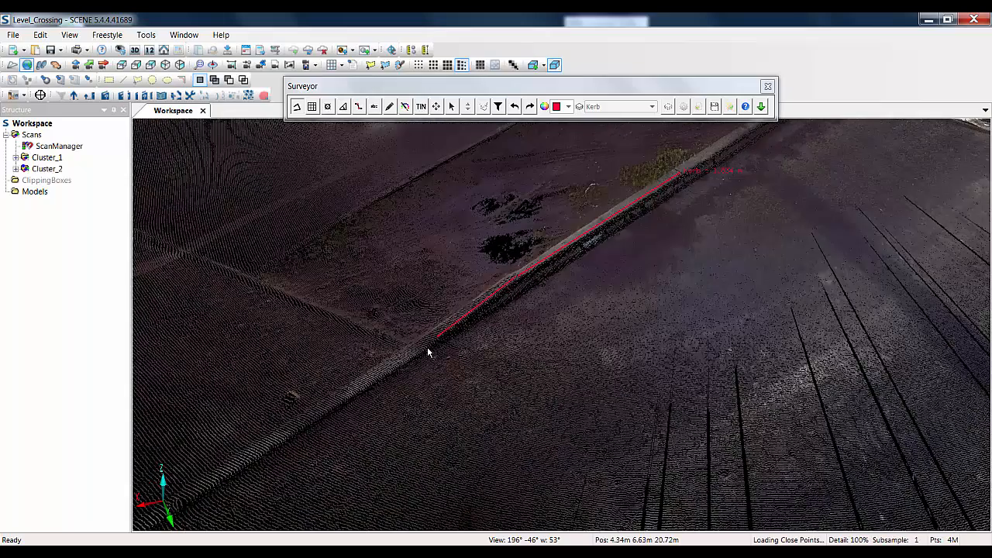
pyautogui.click(425, 348)
pyautogui.moveTo(419, 384); pyautogui.dragTo(438, 350, button='middle')
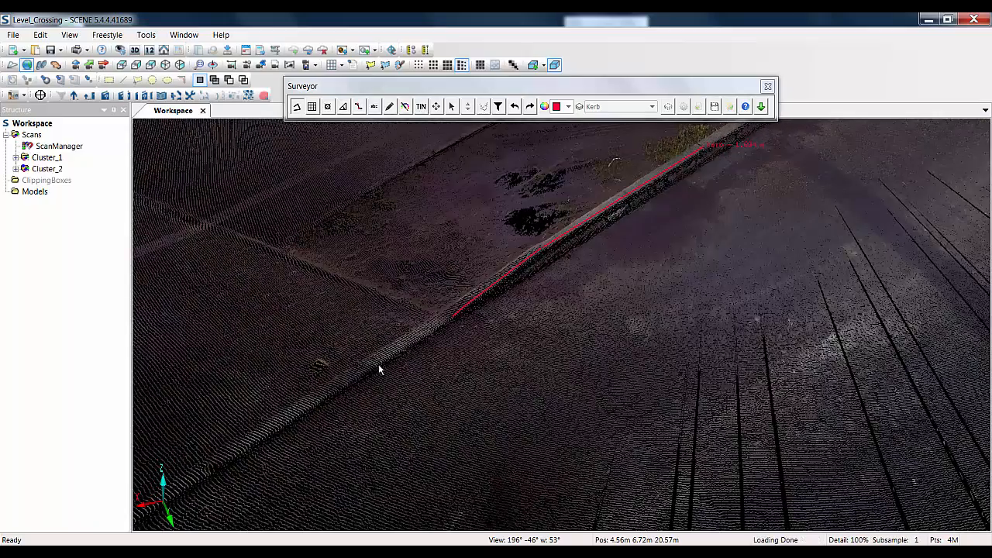
pyautogui.click(373, 366)
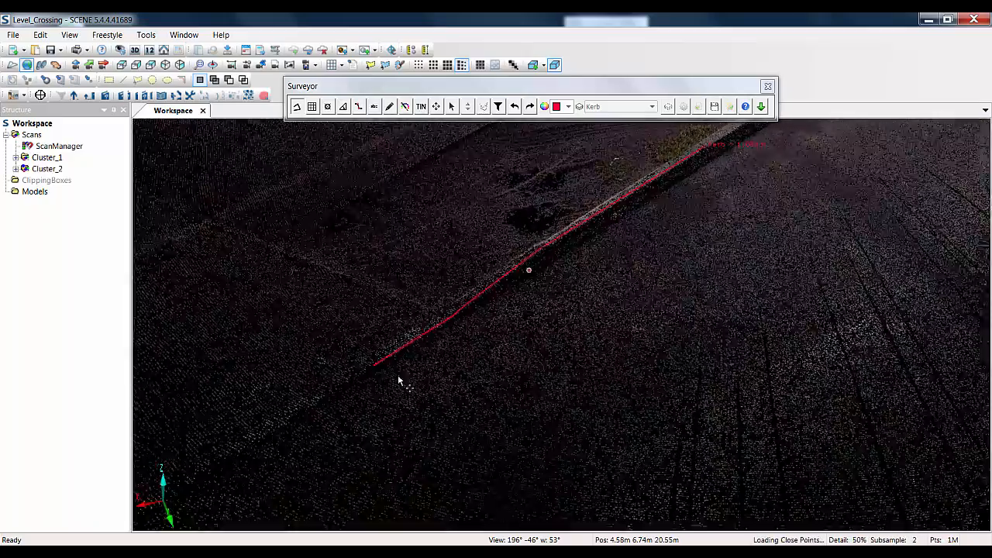
pyautogui.moveTo(391, 380); pyautogui.dragTo(447, 347, button='middle')
pyautogui.click(363, 366)
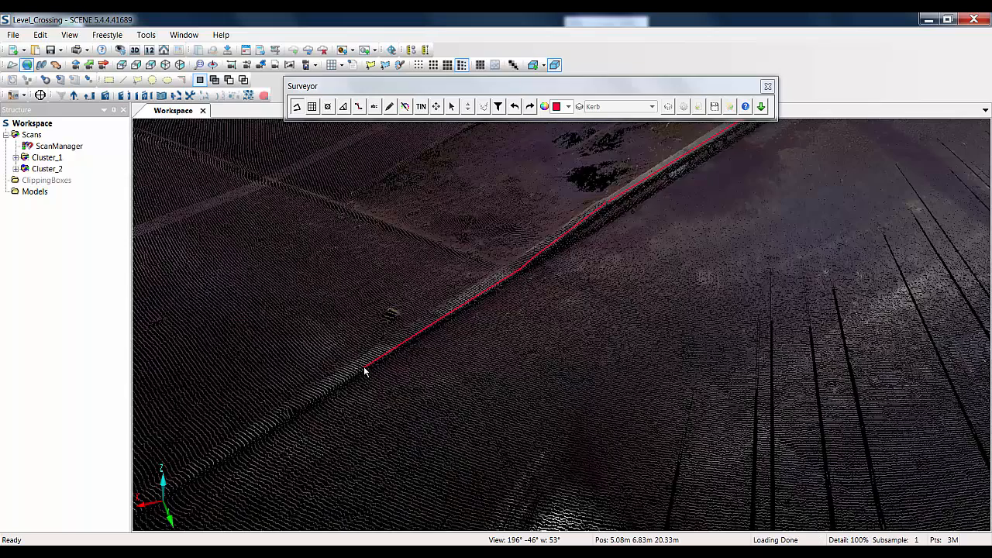
# Finish the kerb polyline with the End option instead of closing it, and label it Kerb.
pyautogui.press('Return')
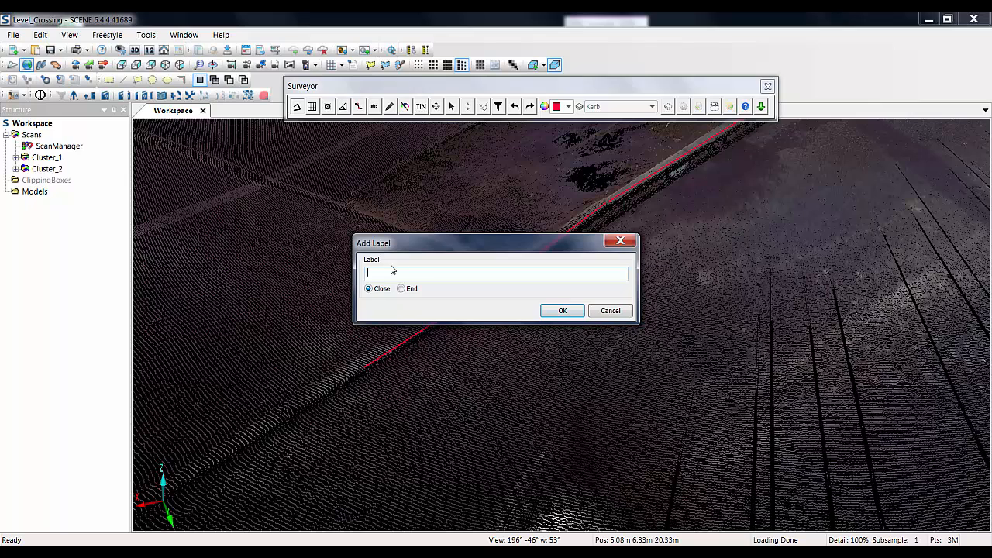
pyautogui.moveTo(432, 243); pyautogui.dragTo(635, 300)
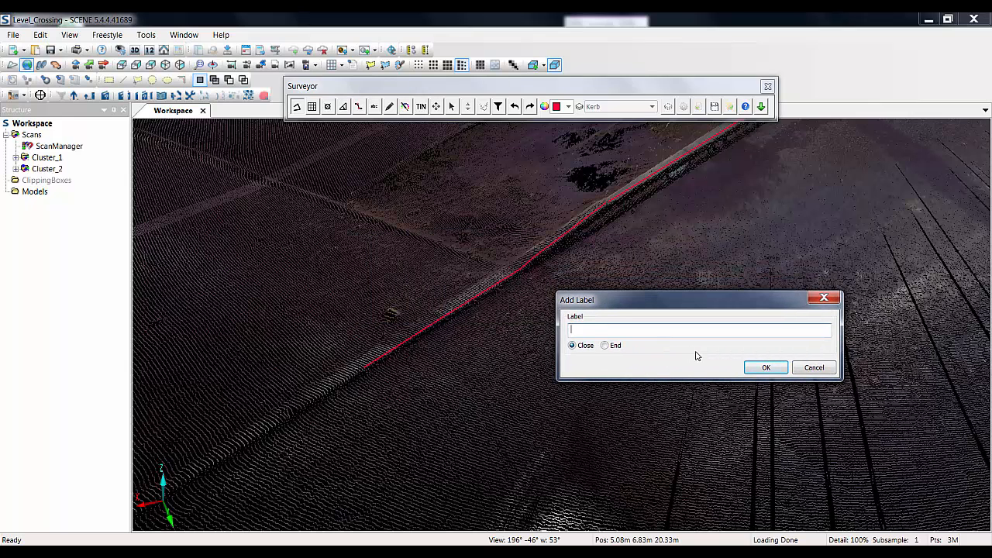
pyautogui.click(606, 346)
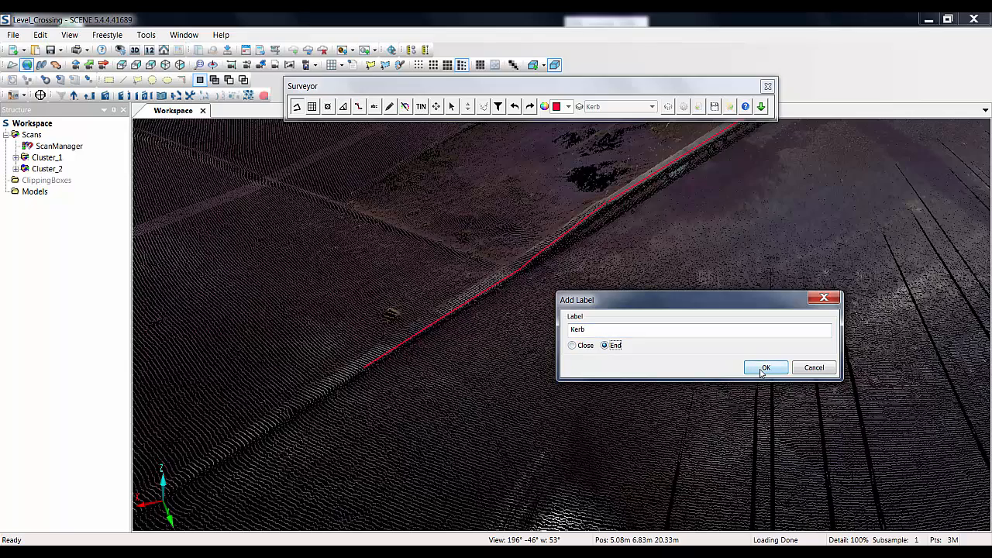
pyautogui.click(764, 369)
pyautogui.moveTo(523, 293); pyautogui.dragTo(555, 315)
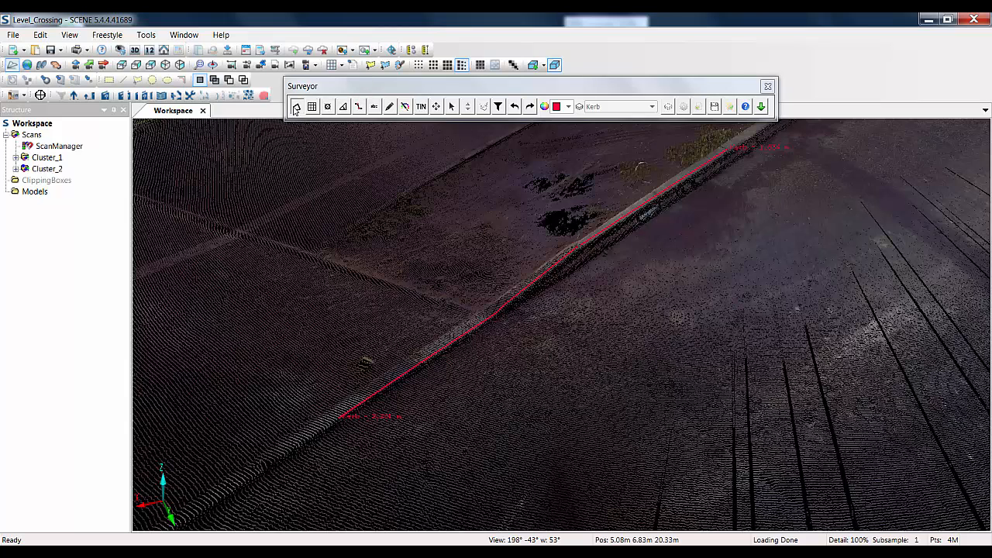
# Draw a three-point arc along the curved kerb at the side-road corner and confirm its label.
pyautogui.scroll(5, 515, 374)
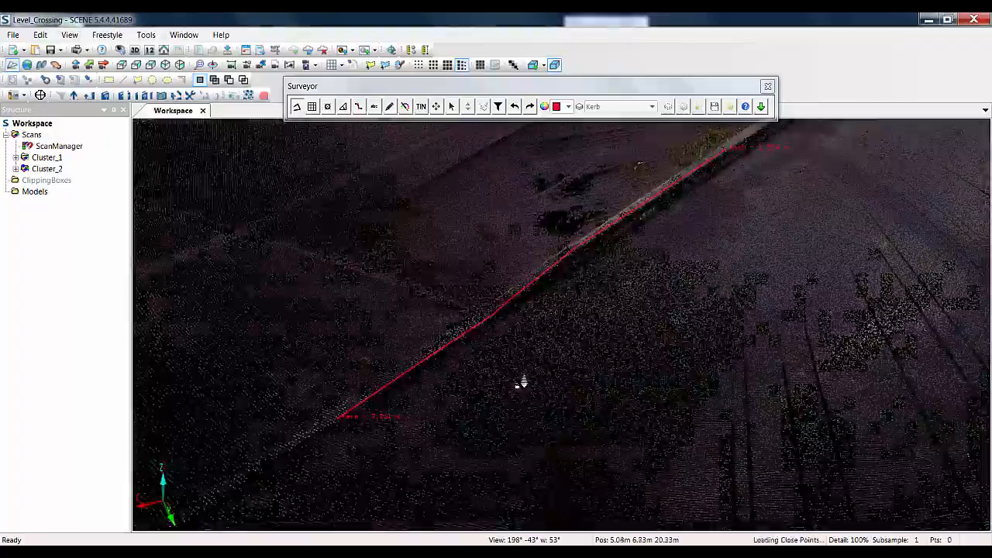
pyautogui.scroll(-6, 513, 358)
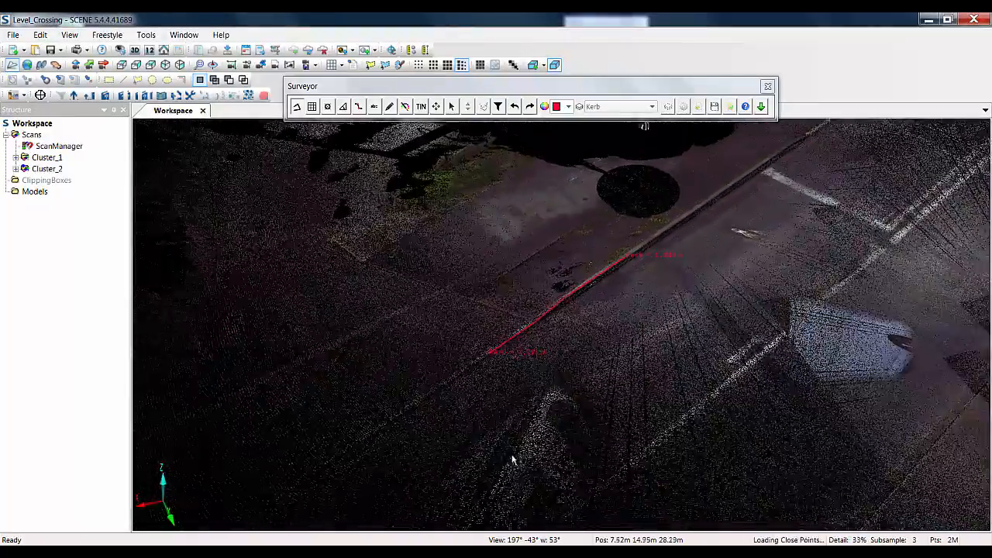
pyautogui.moveTo(513, 460); pyautogui.dragTo(773, 337)
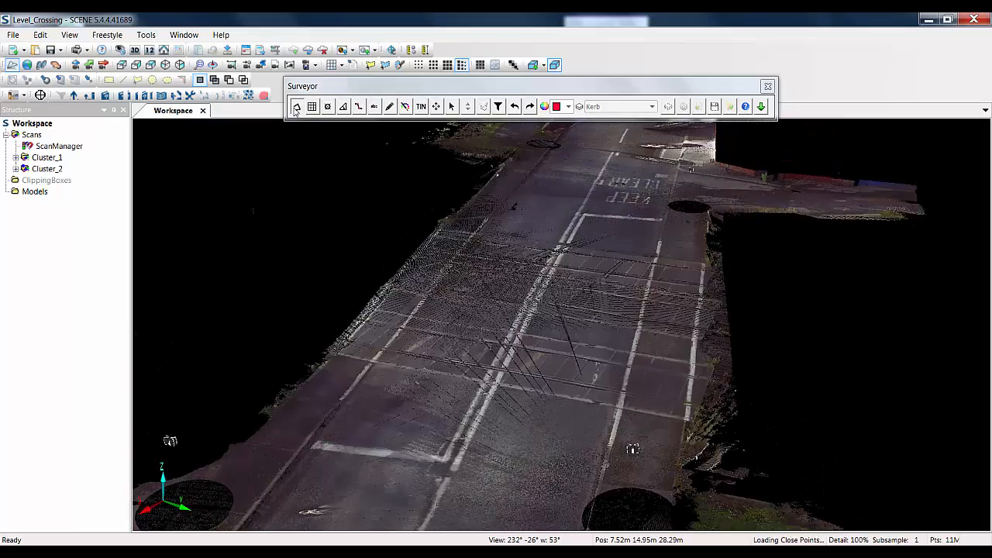
pyautogui.click(213, 65)
pyautogui.click(692, 172)
pyautogui.moveTo(721, 179); pyautogui.dragTo(822, 214)
pyautogui.scroll(2, 692, 162)
pyautogui.moveTo(680, 232); pyautogui.dragTo(574, 365, button='middle')
pyautogui.scroll(6, 647, 344)
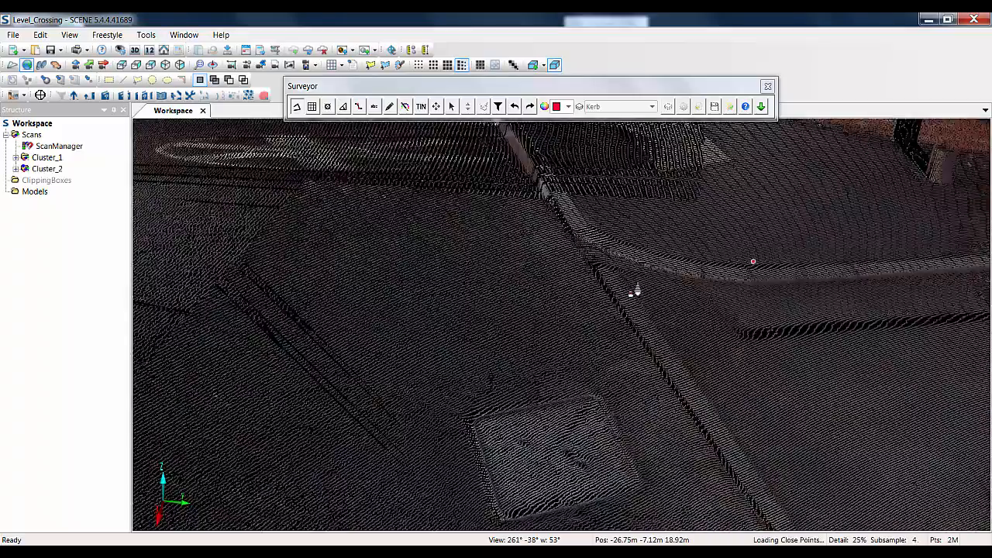
pyautogui.moveTo(715, 310); pyautogui.dragTo(656, 358, button='middle')
pyautogui.moveTo(656, 358); pyautogui.dragTo(675, 360)
pyautogui.click(302, 110)
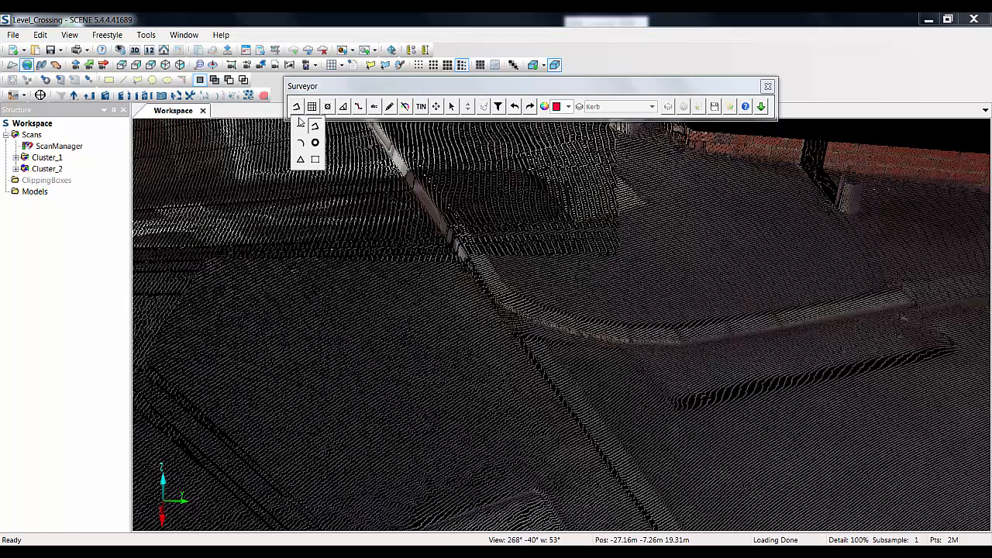
pyautogui.click(301, 144)
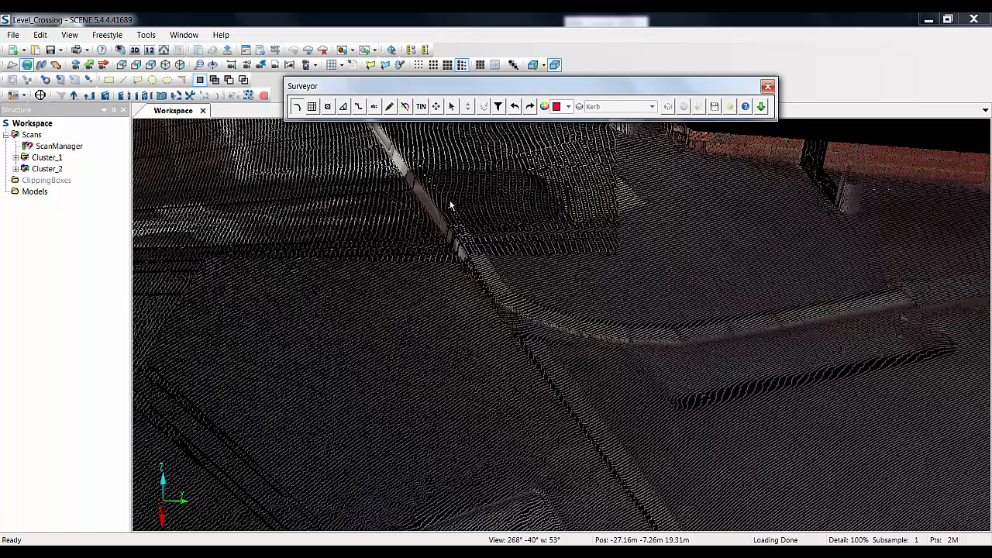
pyautogui.click(470, 257)
pyautogui.click(494, 295)
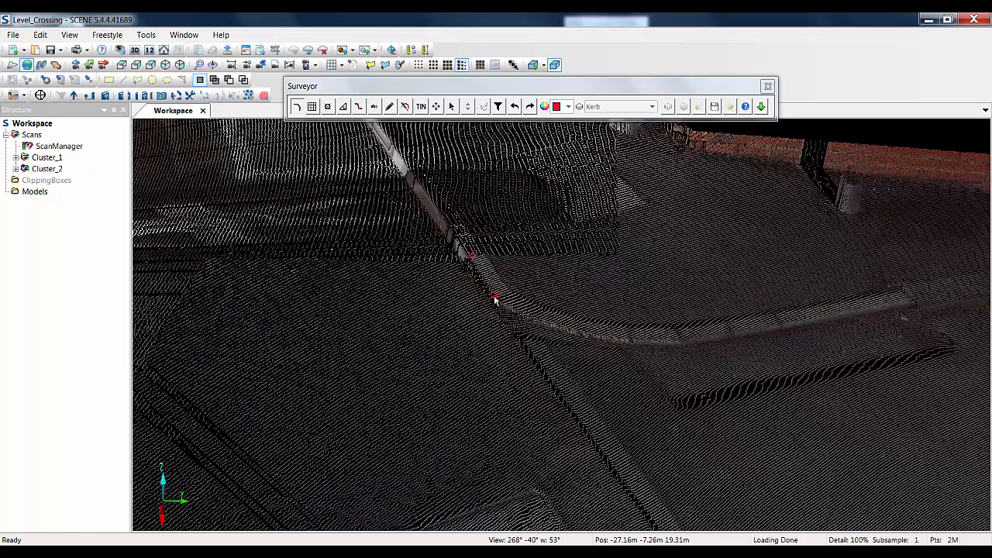
pyautogui.click(620, 340)
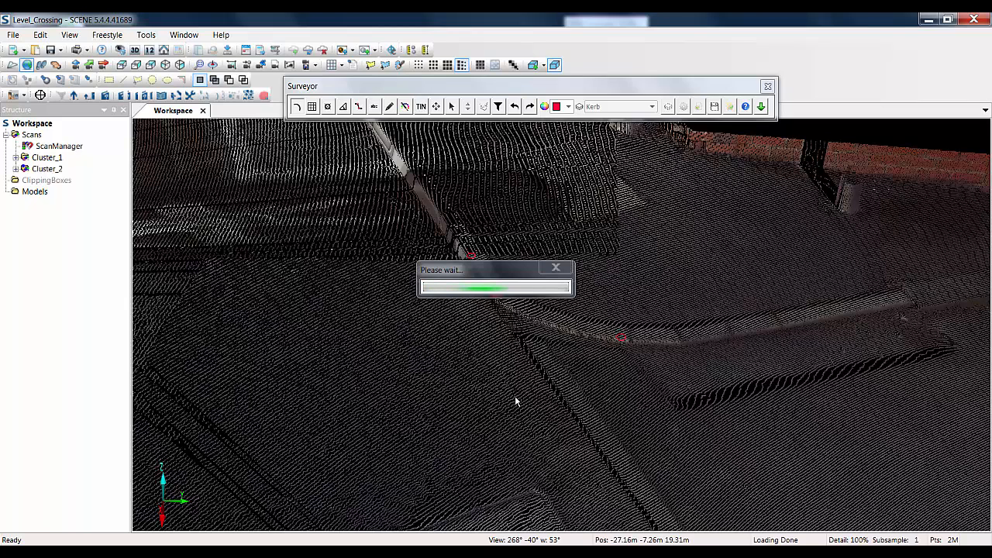
pyautogui.moveTo(492, 271); pyautogui.dragTo(494, 362)
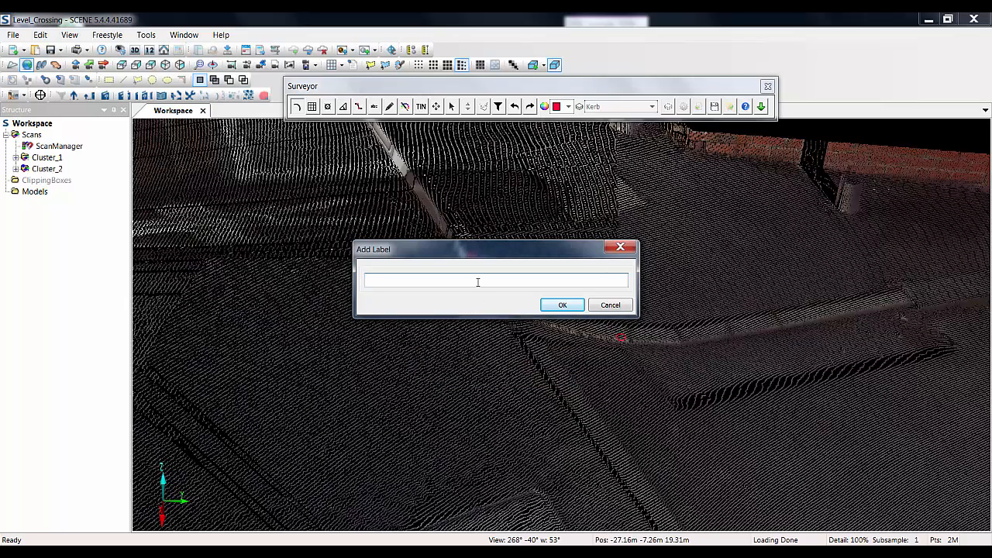
pyautogui.click(562, 305)
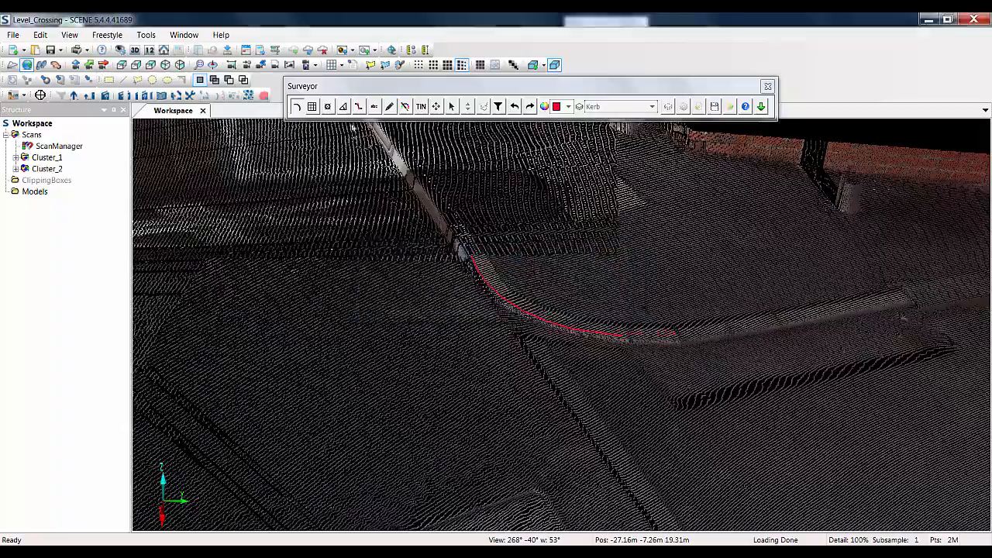
# Place a field-to-finish point with the descriptor Manhole at the centre of the square manhole cover near the kerb.
pyautogui.moveTo(493, 365); pyautogui.dragTo(525, 354)
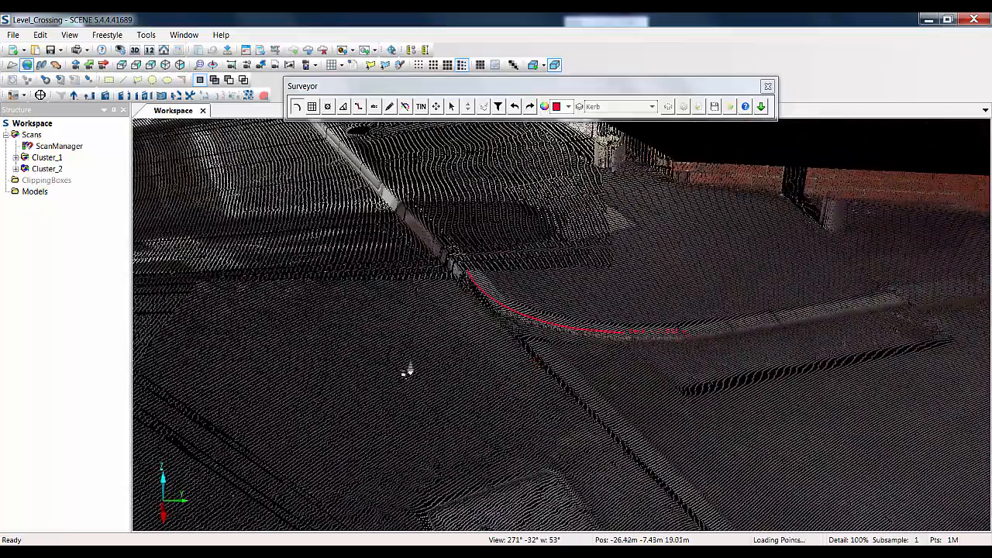
pyautogui.scroll(-3, 407, 365)
pyautogui.moveTo(562, 419); pyautogui.dragTo(556, 443)
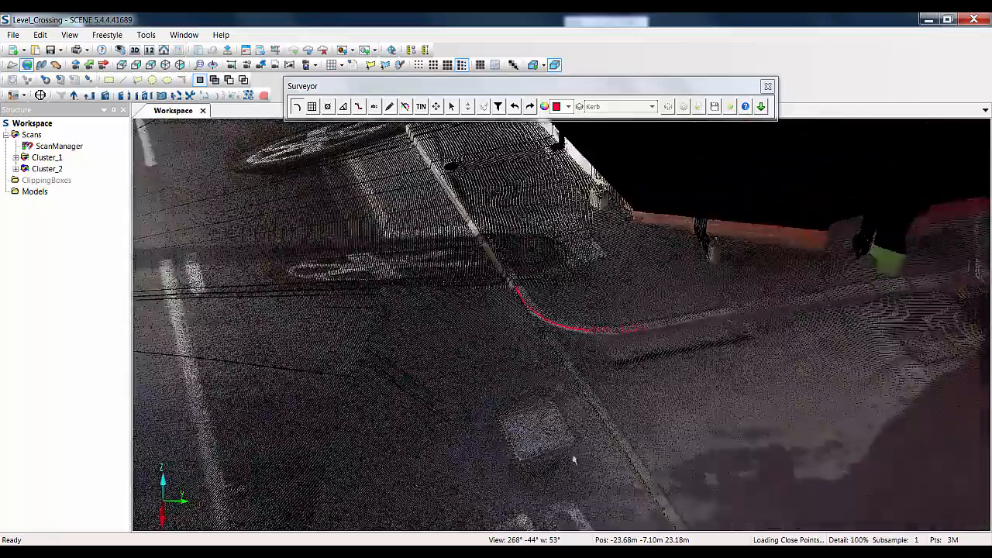
pyautogui.moveTo(468, 421); pyautogui.dragTo(288, 391)
pyautogui.moveTo(405, 335); pyautogui.dragTo(456, 357, button='middle')
pyautogui.moveTo(402, 331); pyautogui.dragTo(489, 342, button='middle')
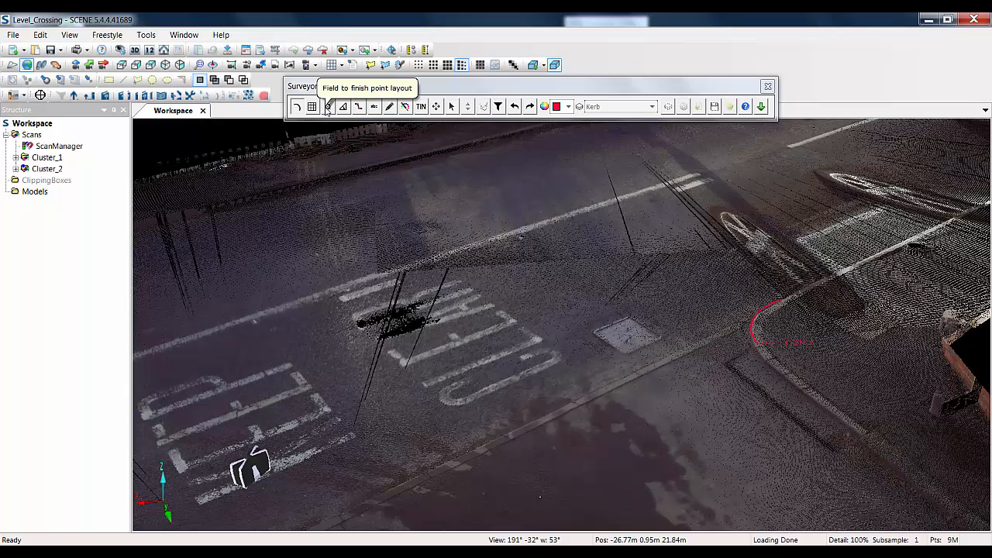
pyautogui.click(328, 107)
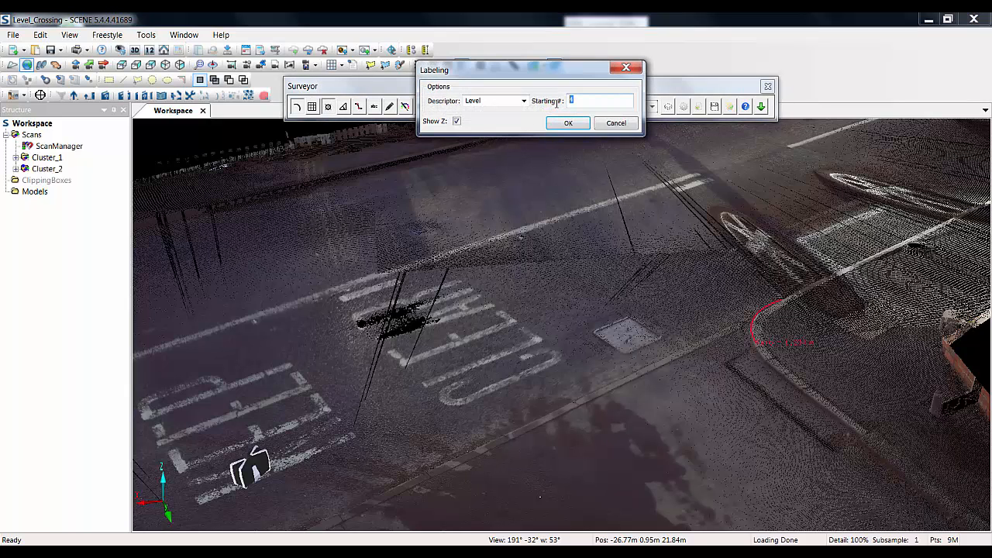
pyautogui.doubleClick(484, 98)
pyautogui.write('Mc')
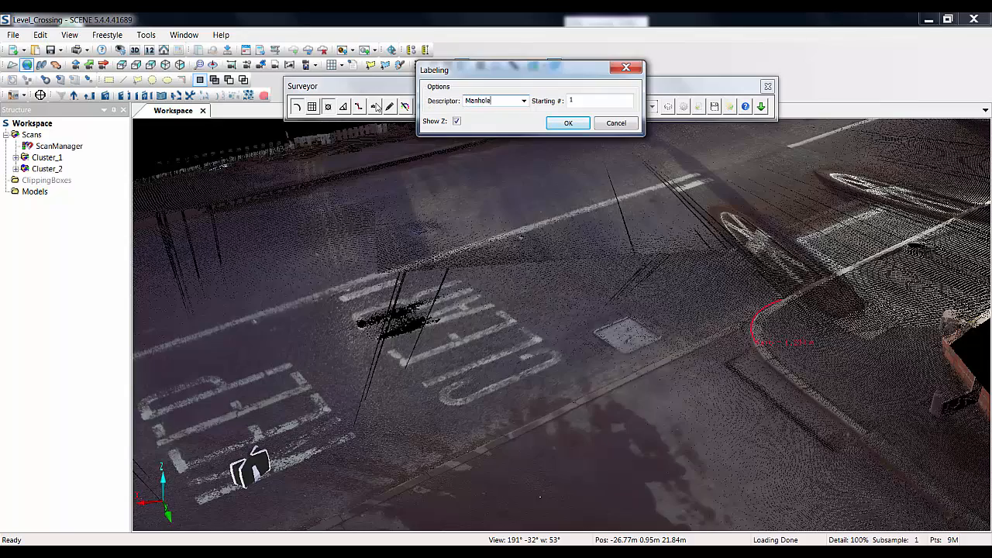
pyautogui.click(568, 124)
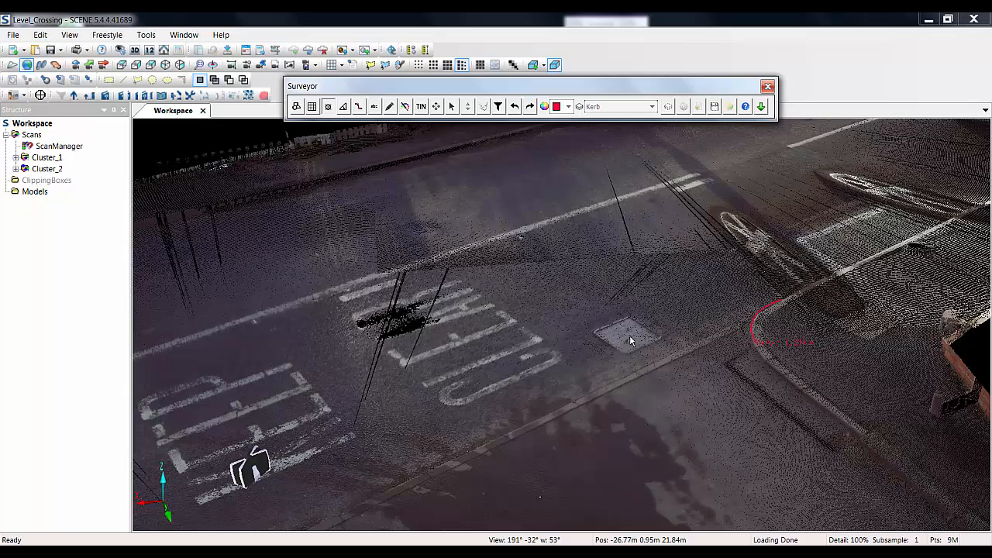
pyautogui.click(630, 334)
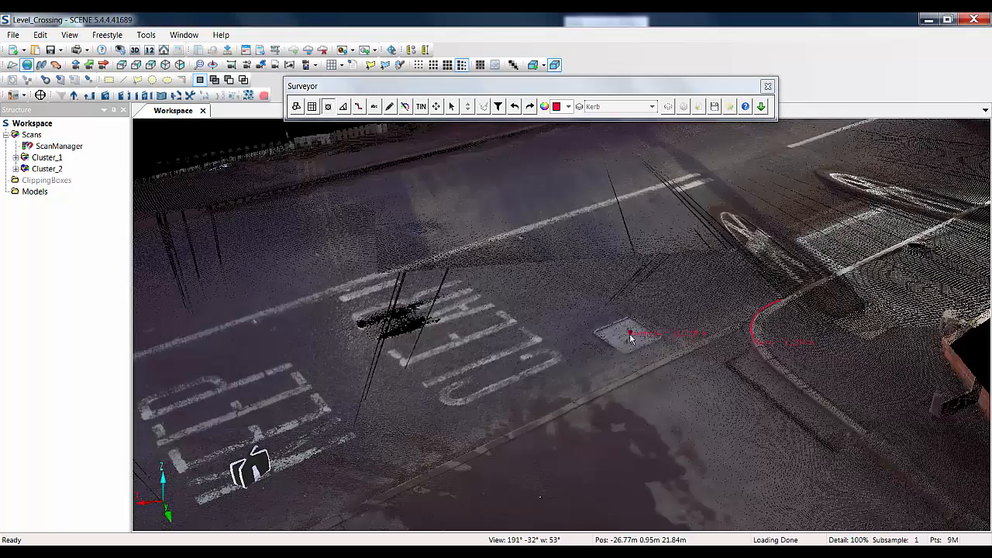
# Inspect the point marker on the manhole cover up close and leave the point tool.
pyautogui.scroll(5, 638, 335)
pyautogui.moveTo(701, 397); pyautogui.dragTo(563, 367, button='middle')
pyautogui.scroll(3, 501, 392)
pyautogui.click(452, 107)
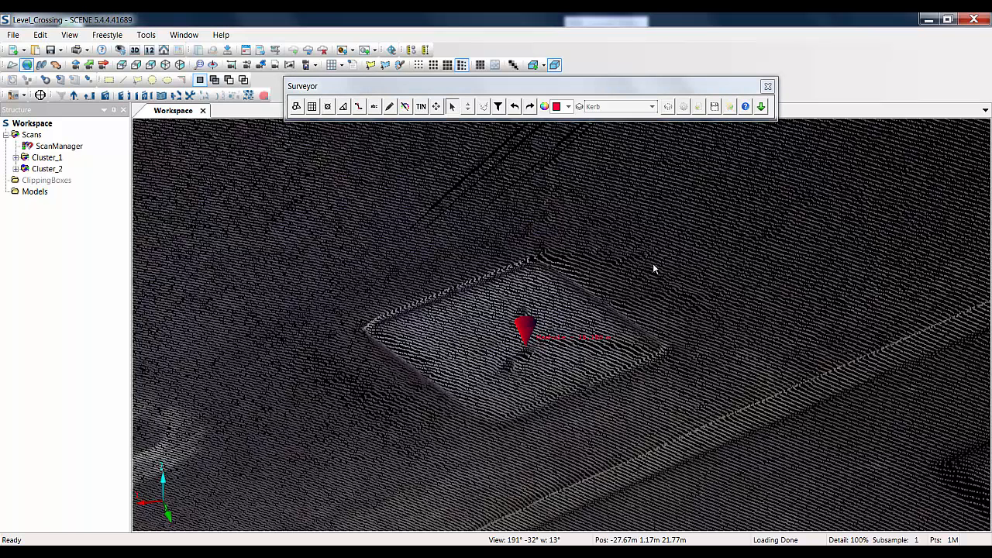
pyautogui.click(454, 109)
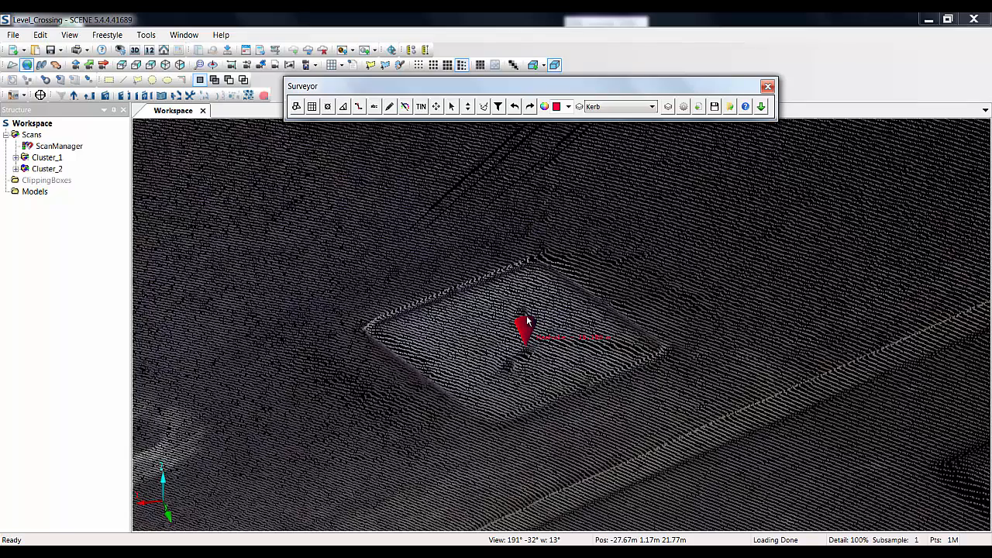
pyautogui.click(365, 392)
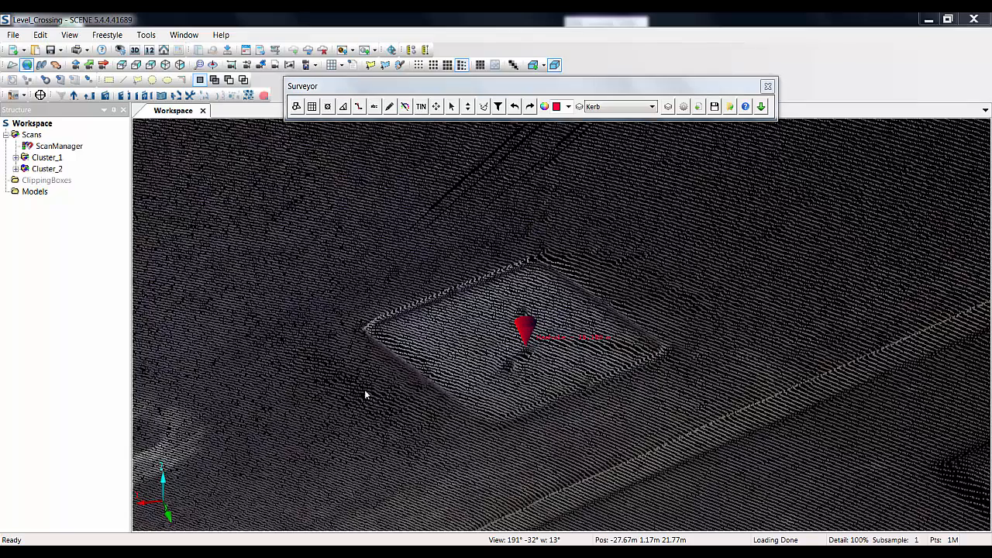
# Make Road the active drawing layer.
pyautogui.scroll(2, 366, 392)
pyautogui.moveTo(375, 401); pyautogui.dragTo(381, 268, button='right')
pyautogui.moveTo(381, 269); pyautogui.dragTo(492, 267)
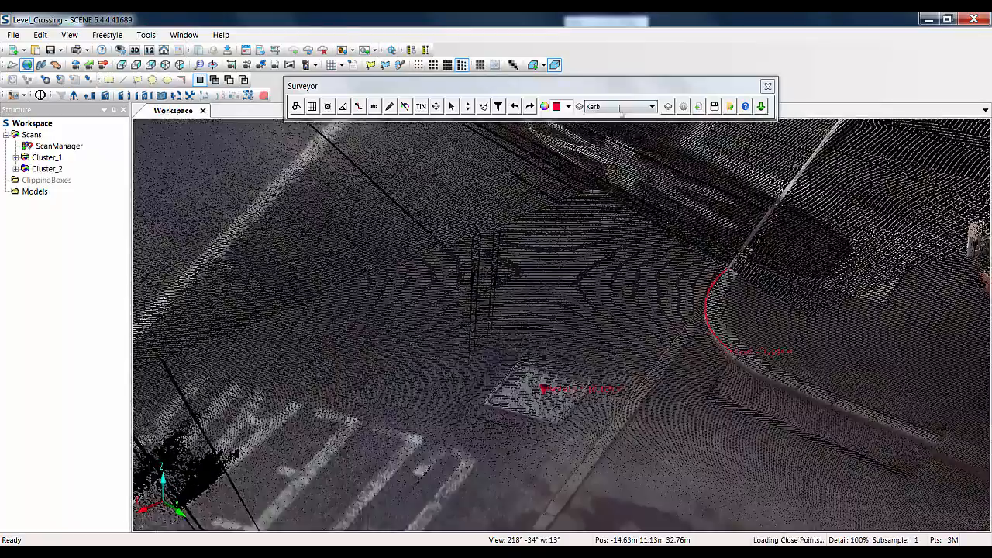
pyautogui.click(621, 108)
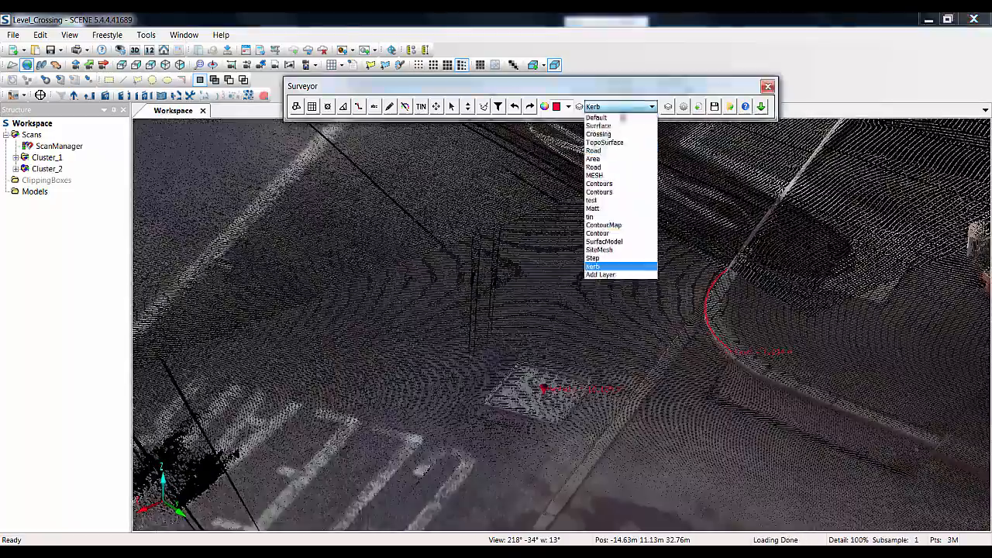
pyautogui.click(607, 150)
# Place three level points with the descriptor Road: beside the manhole cover, near the centre line and on the painted road lettering.
pyautogui.click(326, 107)
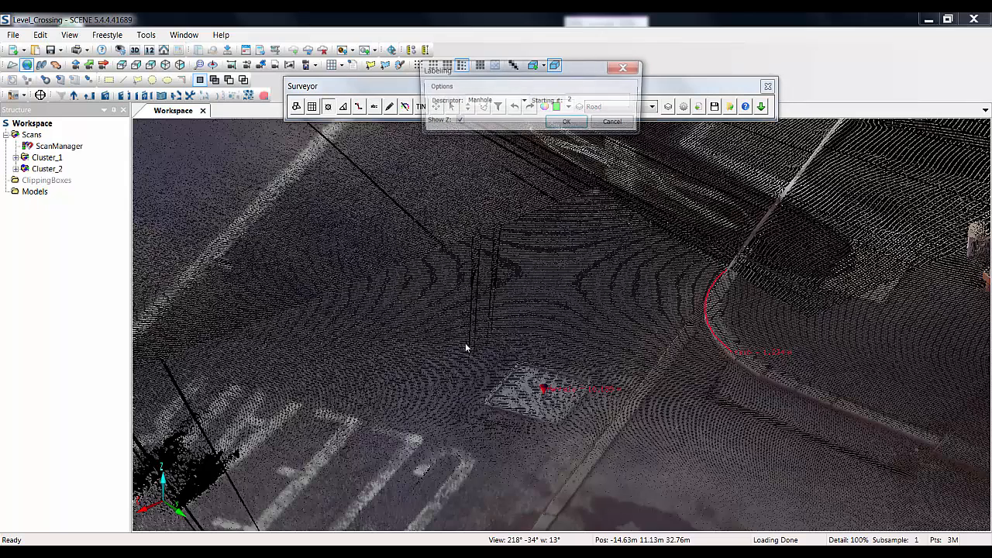
pyautogui.doubleClick(468, 103)
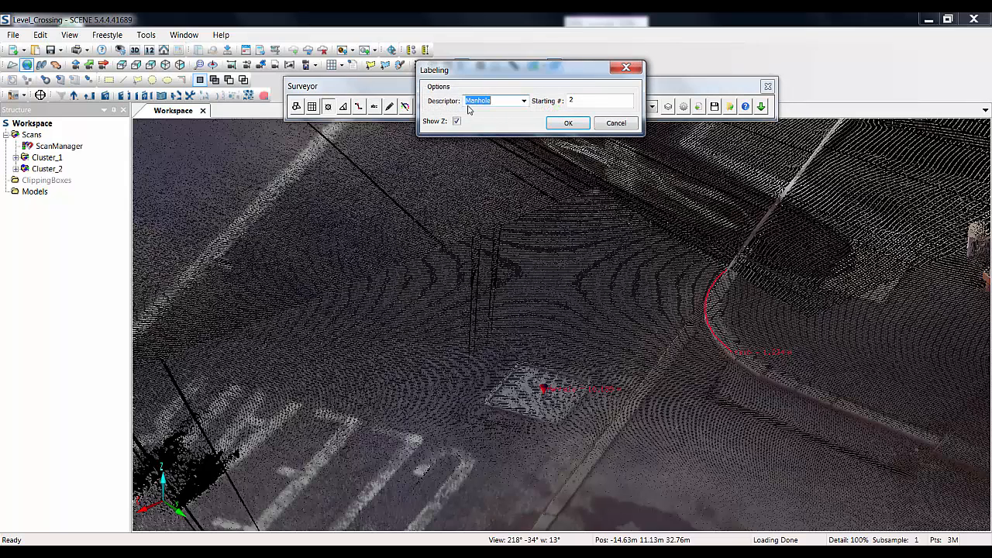
pyautogui.write('S')
pyautogui.click(568, 123)
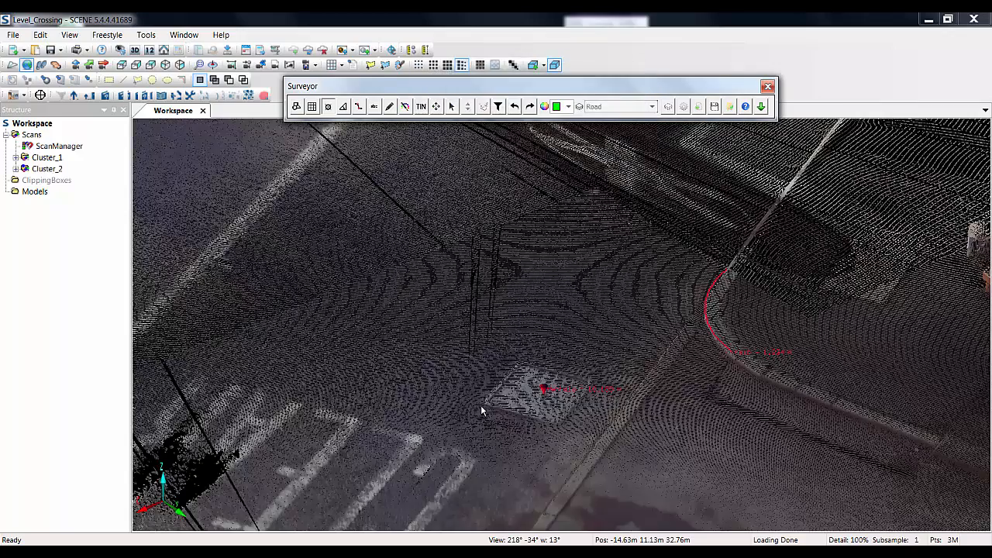
pyautogui.click(439, 369)
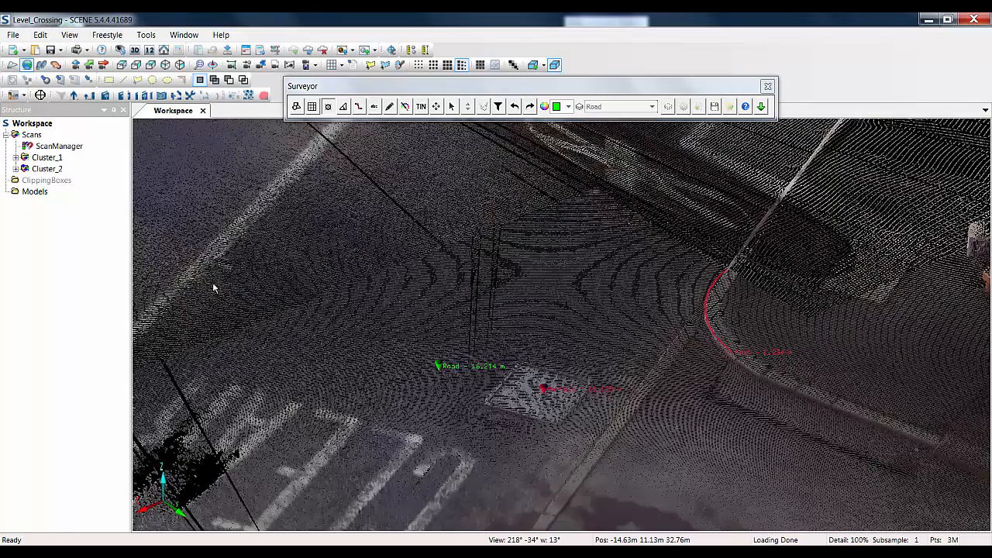
pyautogui.click(213, 285)
pyautogui.click(240, 437)
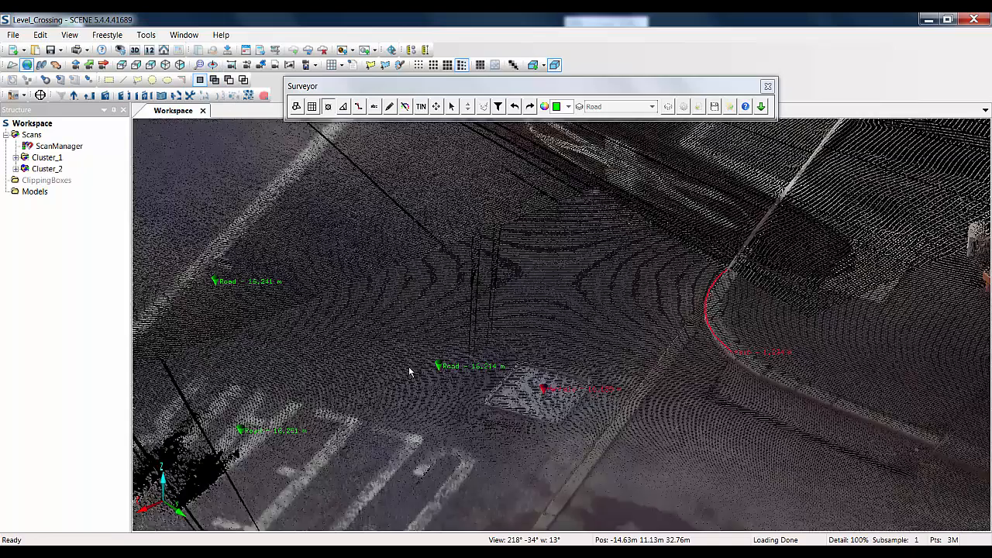
pyautogui.moveTo(409, 371); pyautogui.dragTo(361, 381)
pyautogui.moveTo(361, 381); pyautogui.dragTo(336, 217, button='right')
pyautogui.moveTo(336, 497); pyautogui.dragTo(335, 471, button='right')
pyautogui.moveTo(334, 470); pyautogui.dragTo(416, 466)
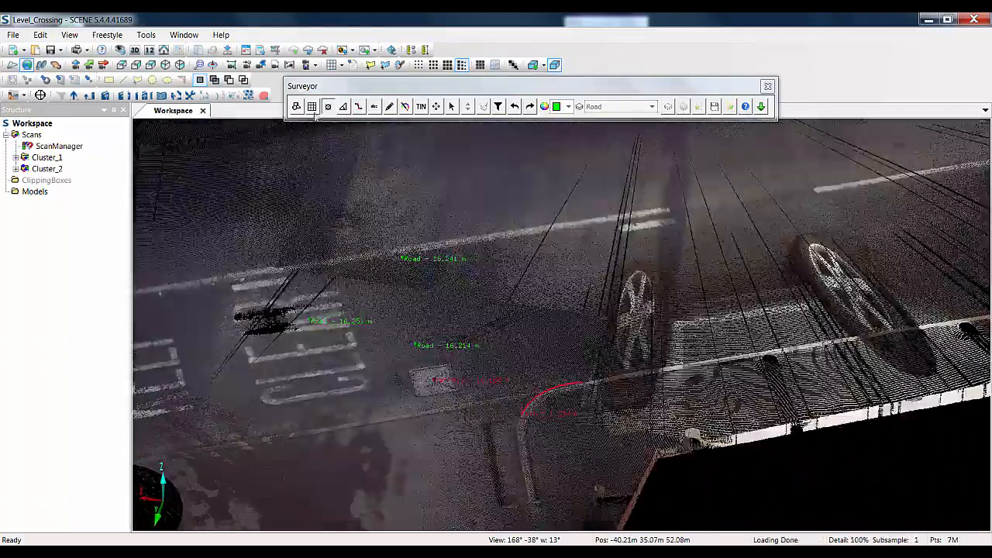
pyautogui.click(313, 108)
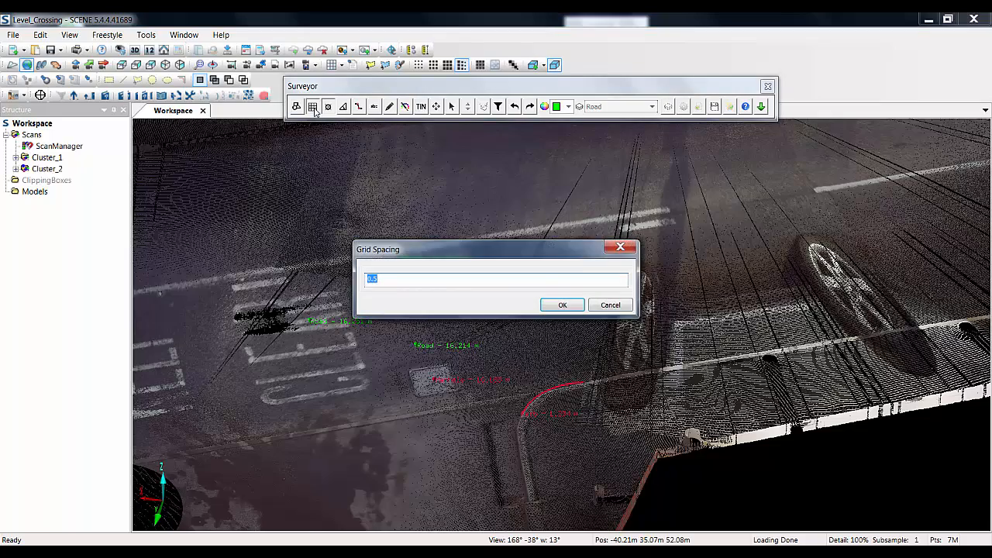
pyautogui.click(610, 306)
# Determine the slope across the road from near the centre line to the curved kerb, and label it Road Slope.
pyautogui.moveTo(608, 314); pyautogui.dragTo(583, 331)
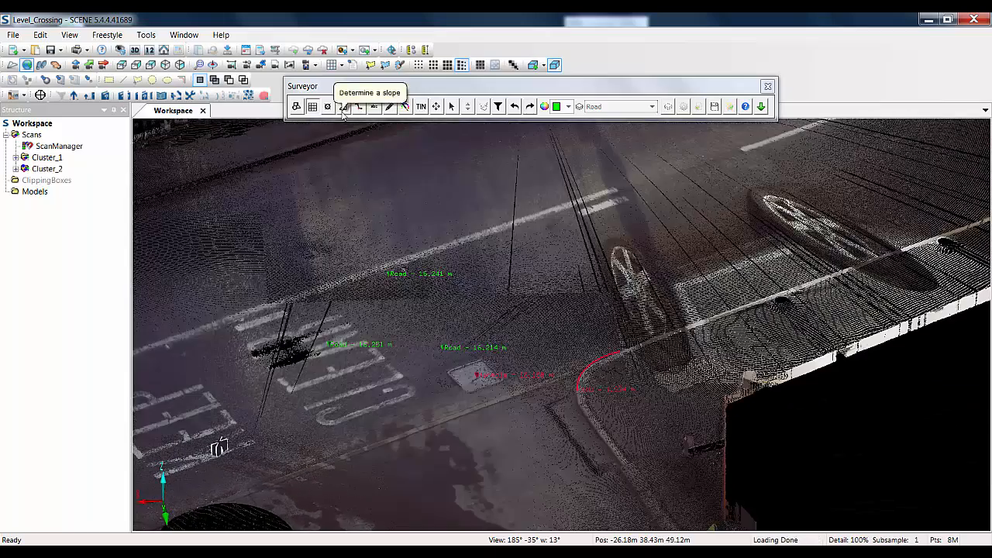
pyautogui.click(342, 113)
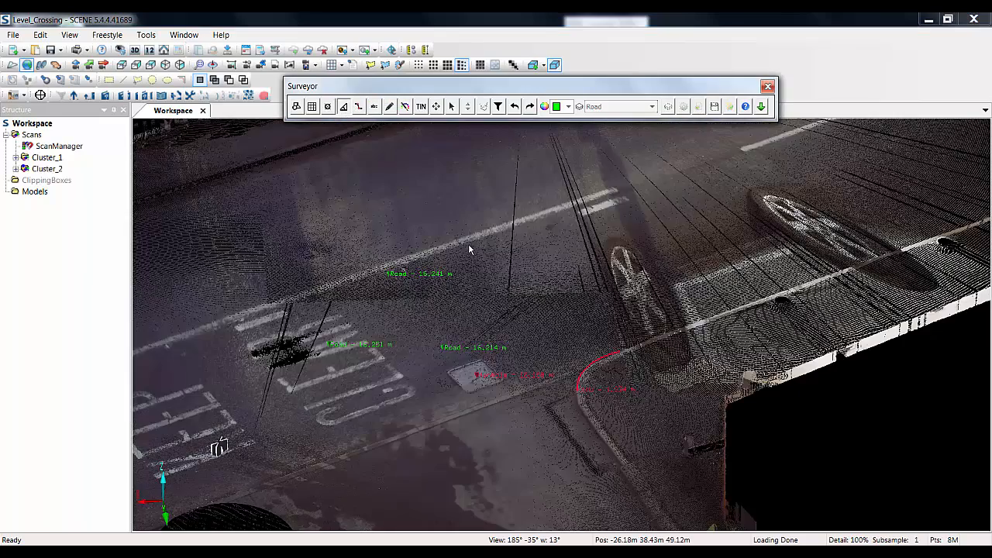
pyautogui.click(469, 246)
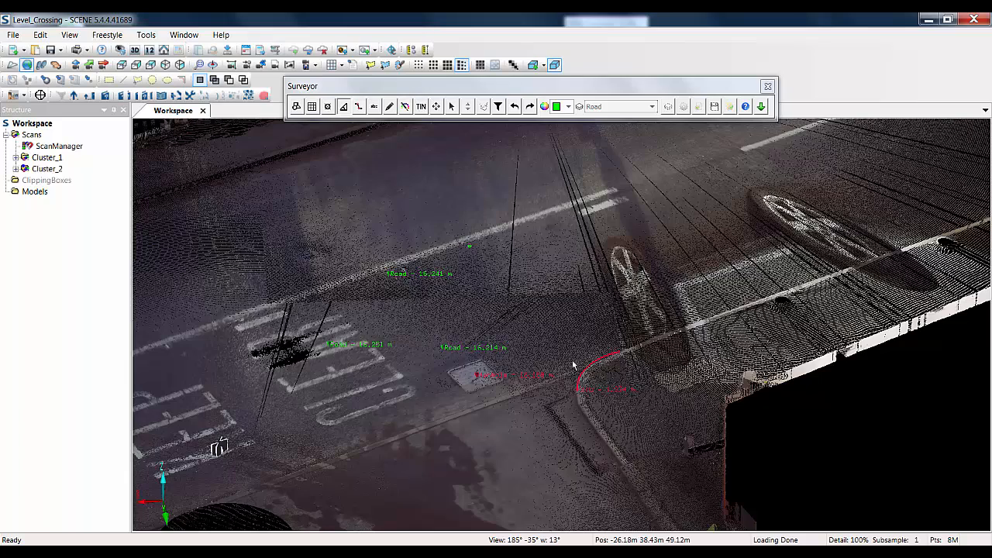
pyautogui.click(572, 366)
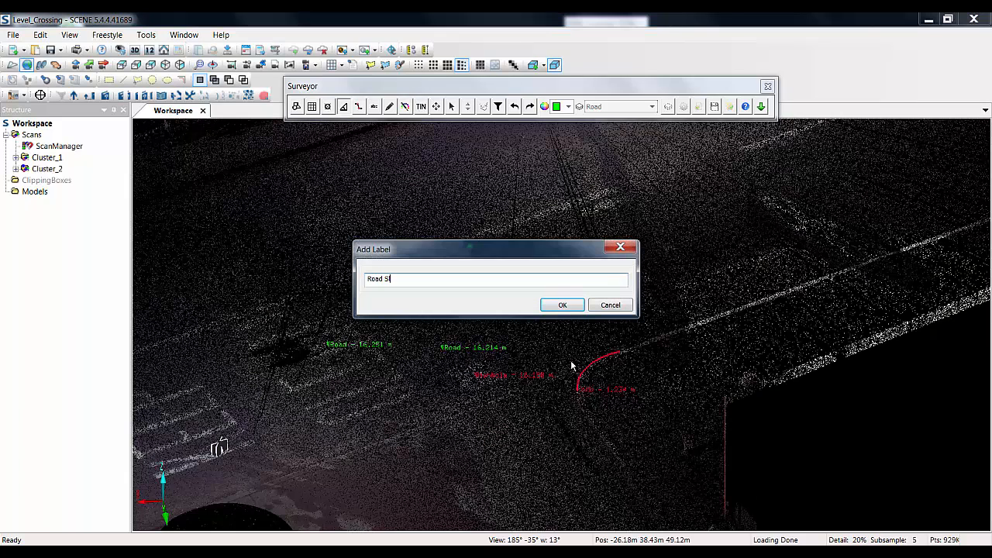
pyautogui.click(563, 305)
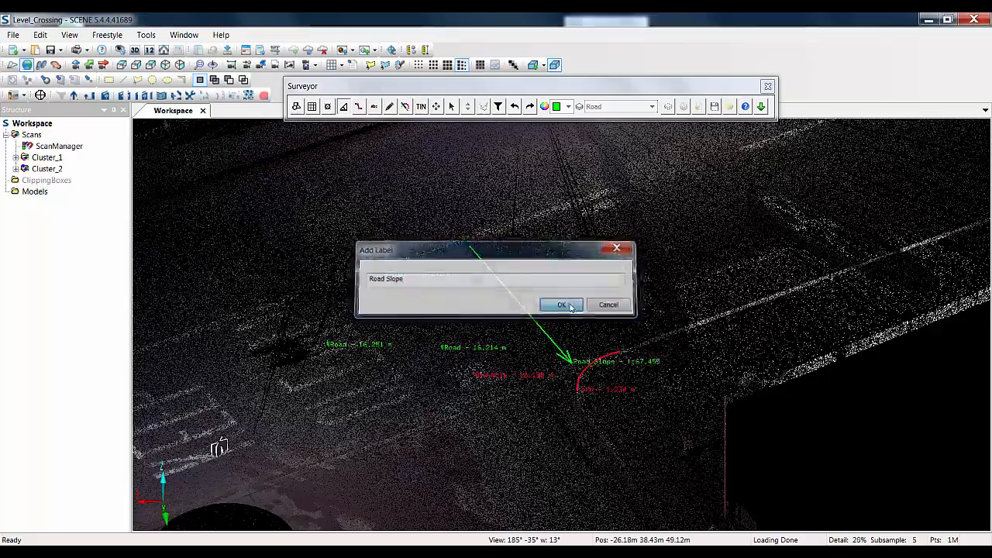
pyautogui.moveTo(661, 394); pyautogui.dragTo(705, 395)
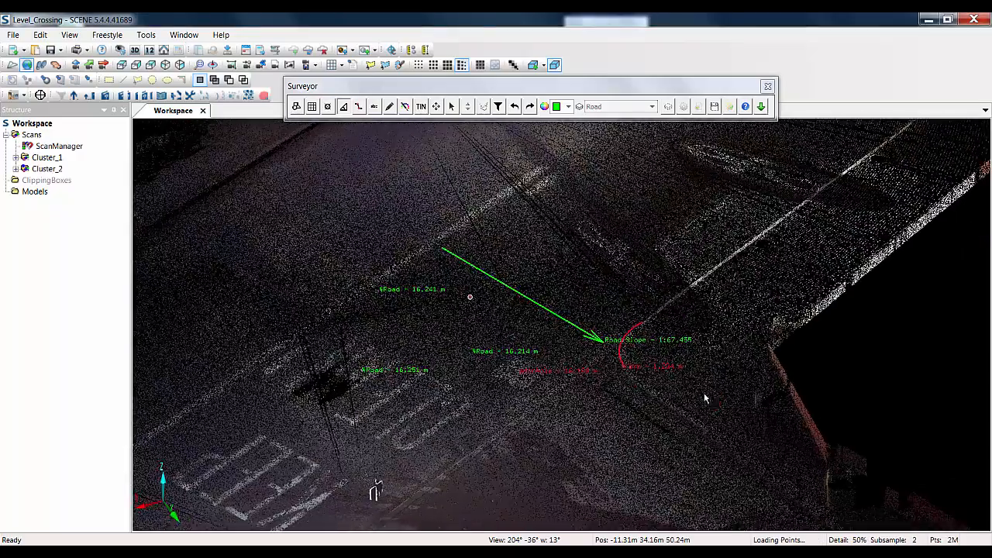
# Set the Surveyor slope display format to Degrees so the road slope label uses that unit.
pyautogui.moveTo(677, 353); pyautogui.dragTo(672, 273)
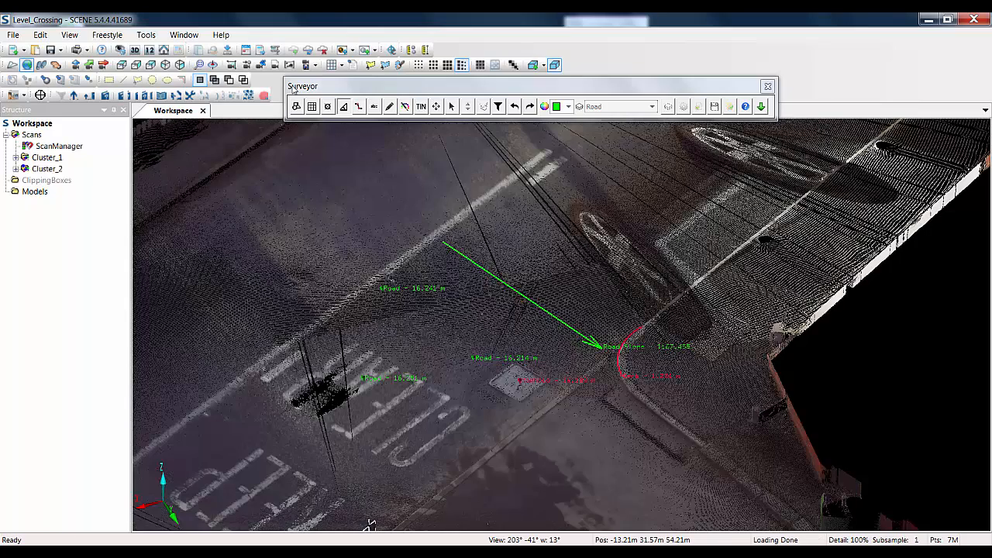
pyautogui.click(351, 105)
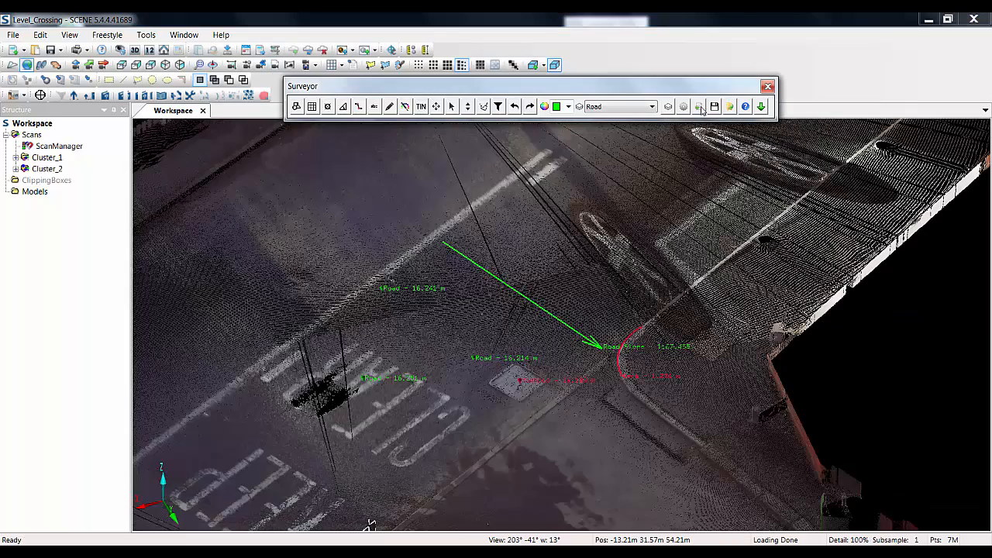
pyautogui.click(683, 108)
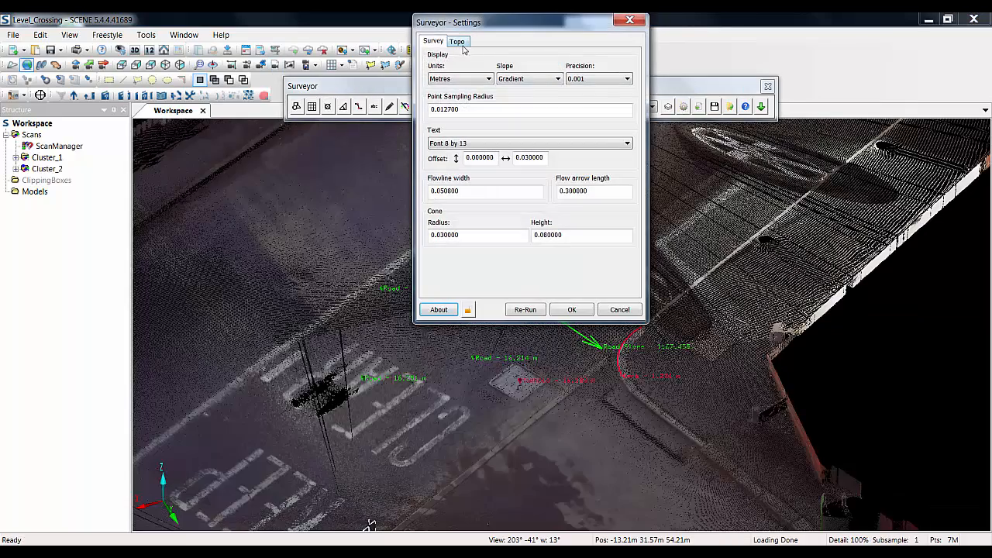
pyautogui.click(516, 78)
pyautogui.click(521, 100)
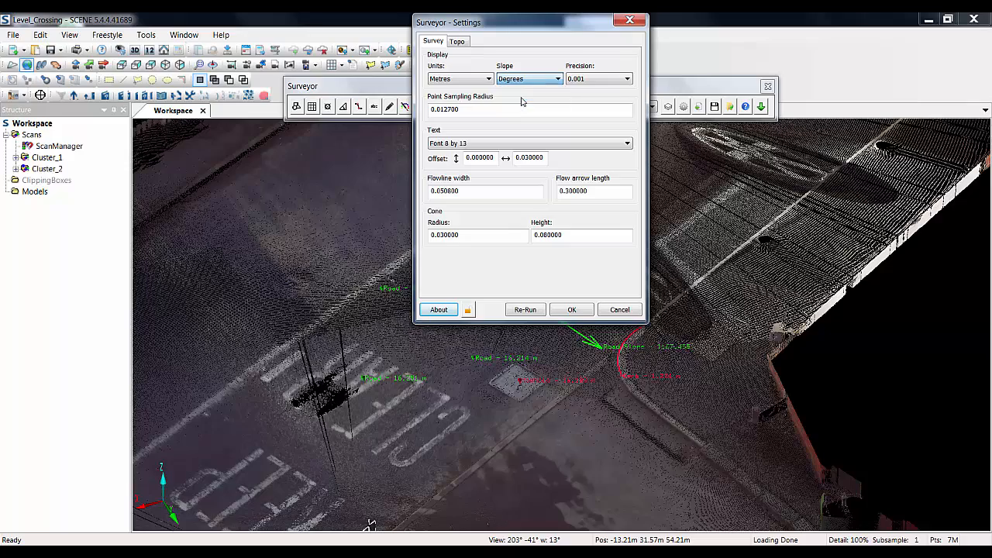
pyautogui.click(571, 310)
pyautogui.moveTo(687, 359); pyautogui.dragTo(654, 375)
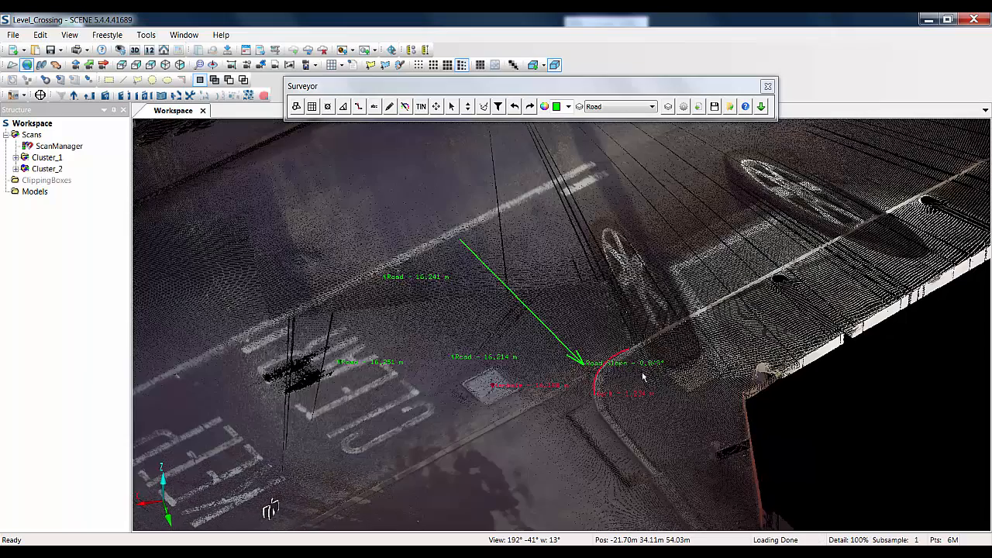
# Add the text label Fence at the near corner of the fence.
pyautogui.click(374, 107)
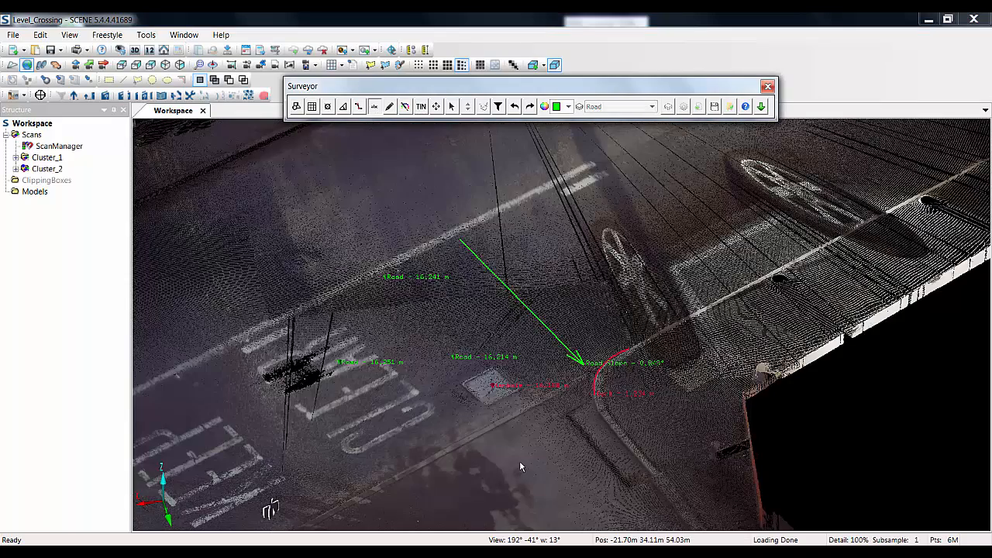
pyautogui.click(748, 411)
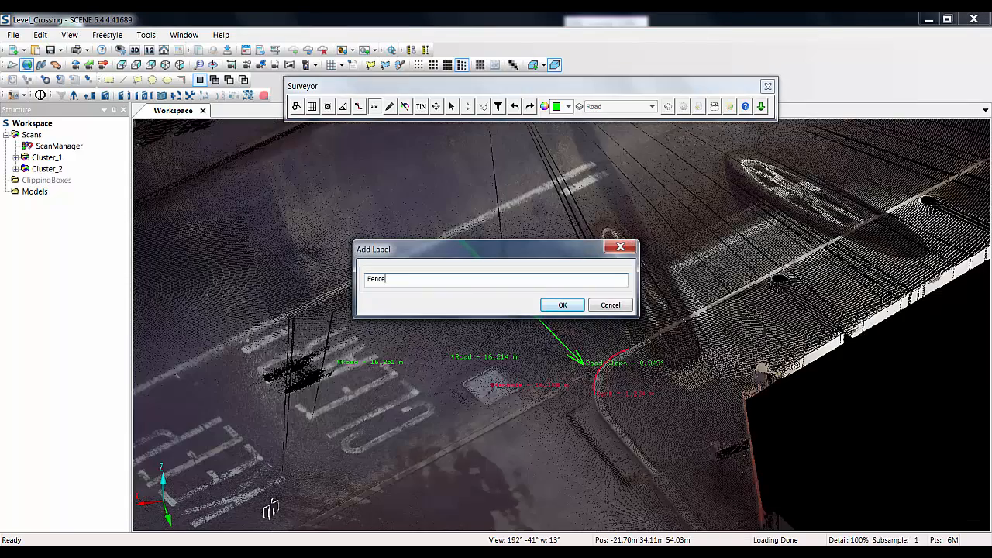
pyautogui.click(581, 305)
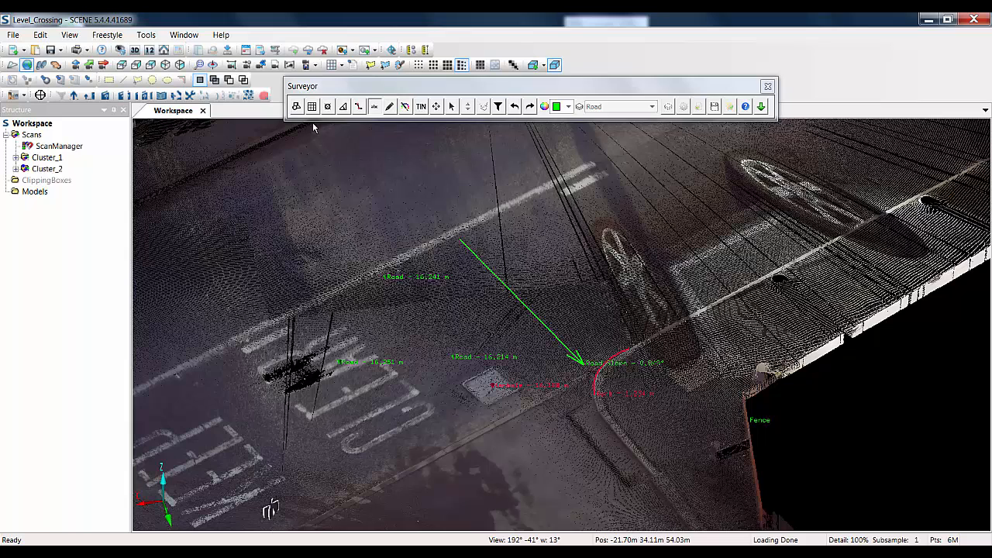
# Choose the Interior Flooring - US topo profile in the Surveyor settings.
pyautogui.click(392, 107)
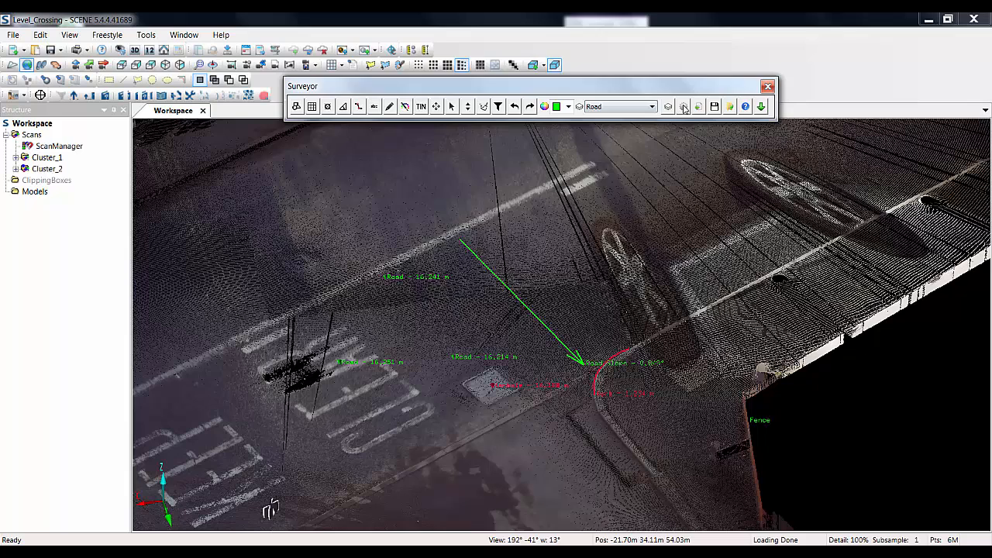
pyautogui.click(684, 108)
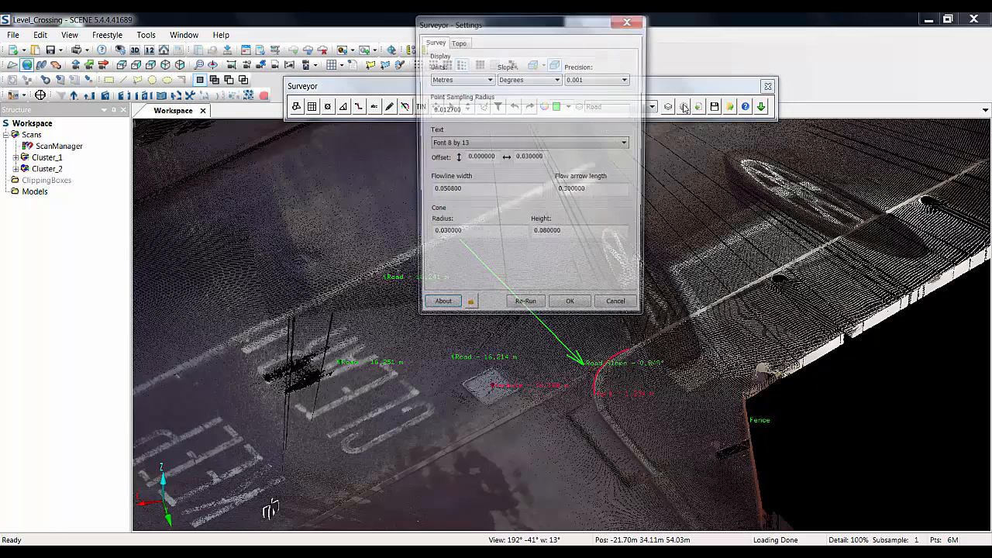
pyautogui.click(456, 44)
pyautogui.click(464, 71)
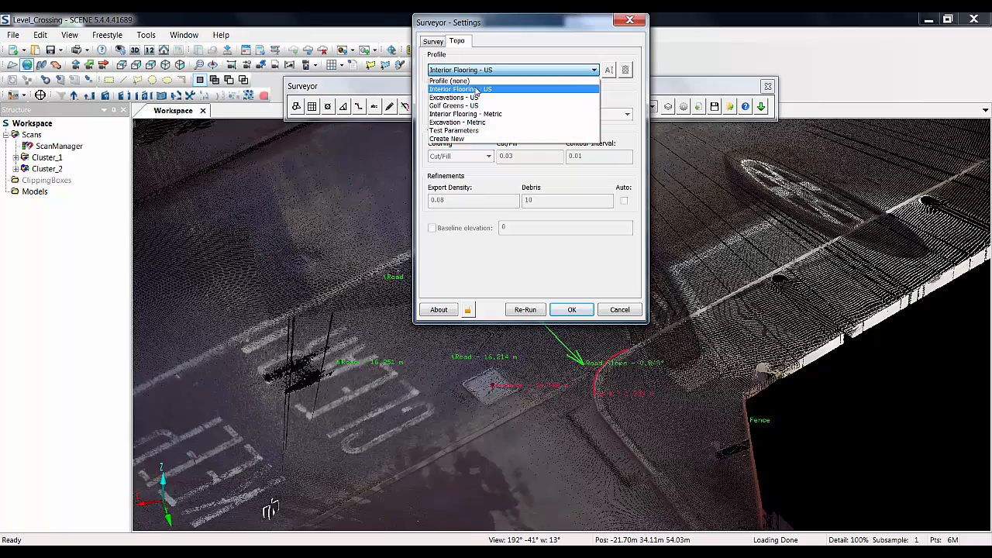
pyautogui.click(476, 90)
pyautogui.click(571, 310)
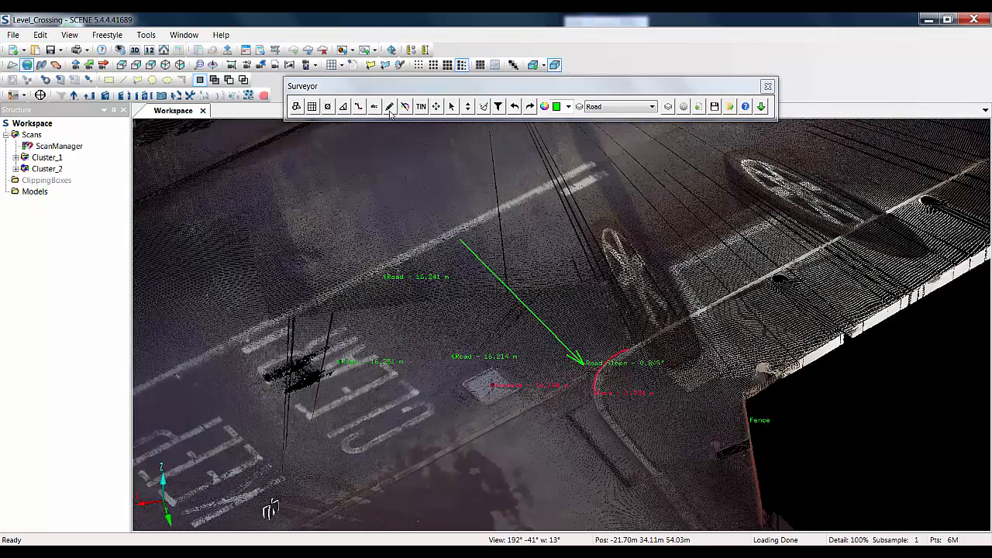
# Generate contour lines inside a closed four-cornered area spanning the road edge and pavement near the curved kerb.
pyautogui.click(390, 110)
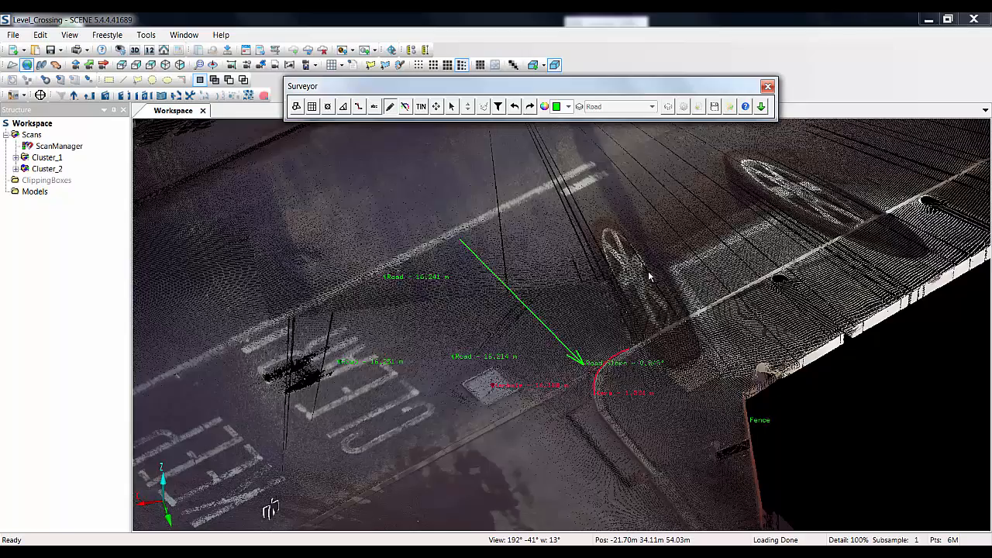
pyautogui.click(651, 275)
pyautogui.click(729, 345)
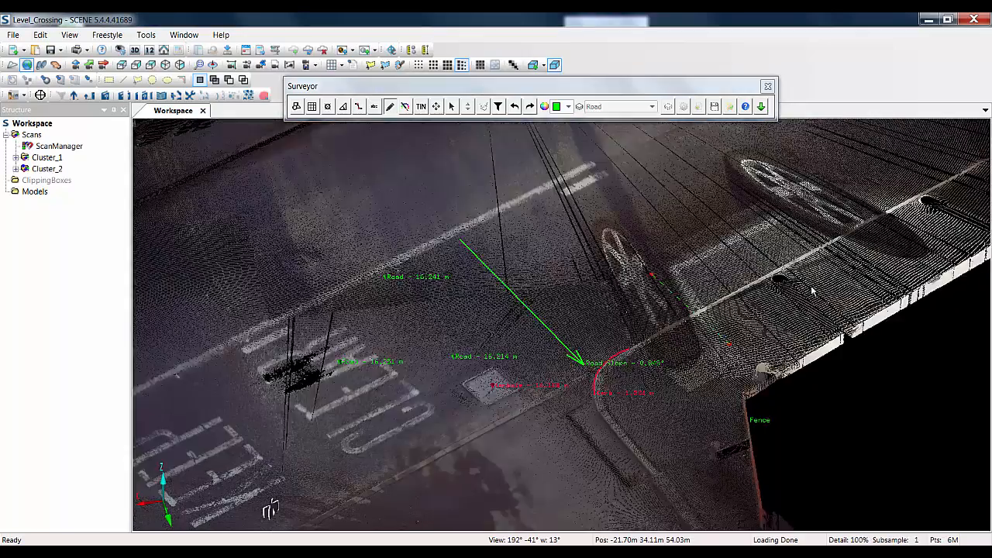
pyautogui.click(812, 290)
pyautogui.click(727, 229)
pyautogui.click(652, 274)
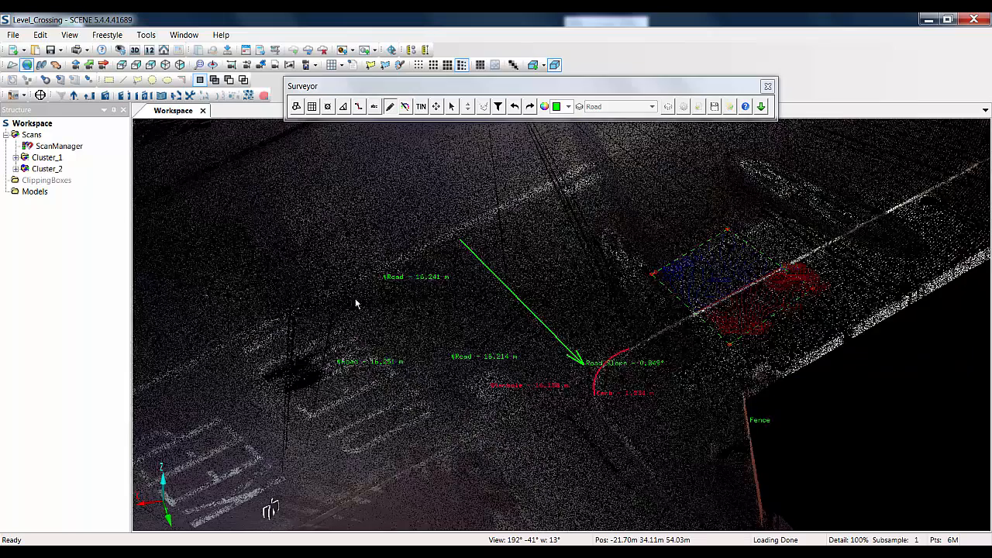
# Hide the PointCloud layer and examine the contour lines across the kerb up close.
pyautogui.rightClick(331, 240)
pyautogui.click(365, 367)
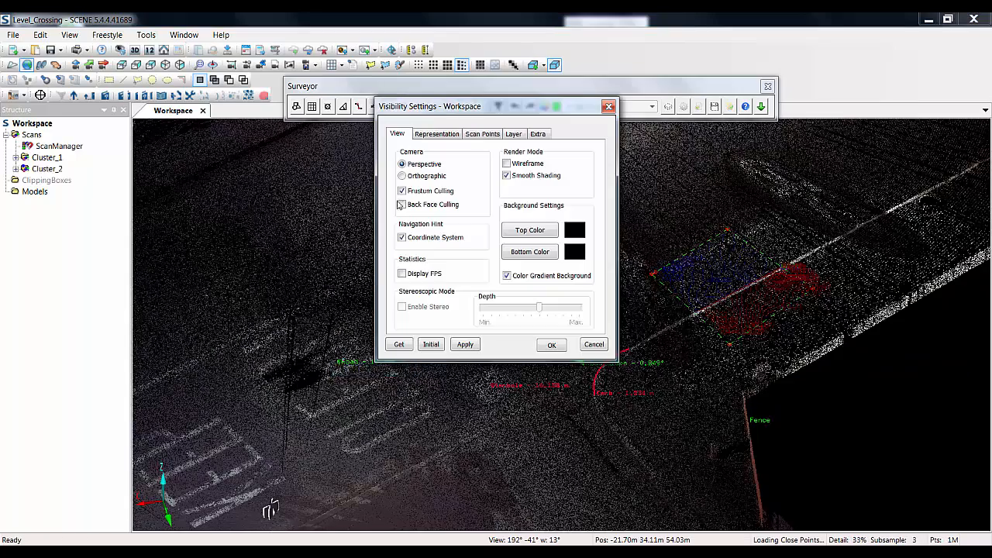
pyautogui.click(512, 136)
pyautogui.click(538, 171)
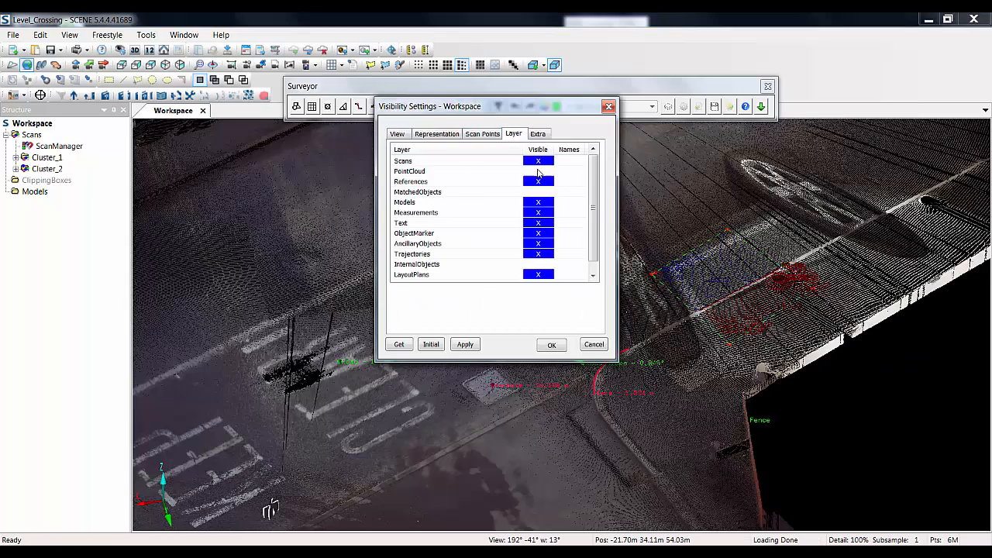
pyautogui.click(552, 345)
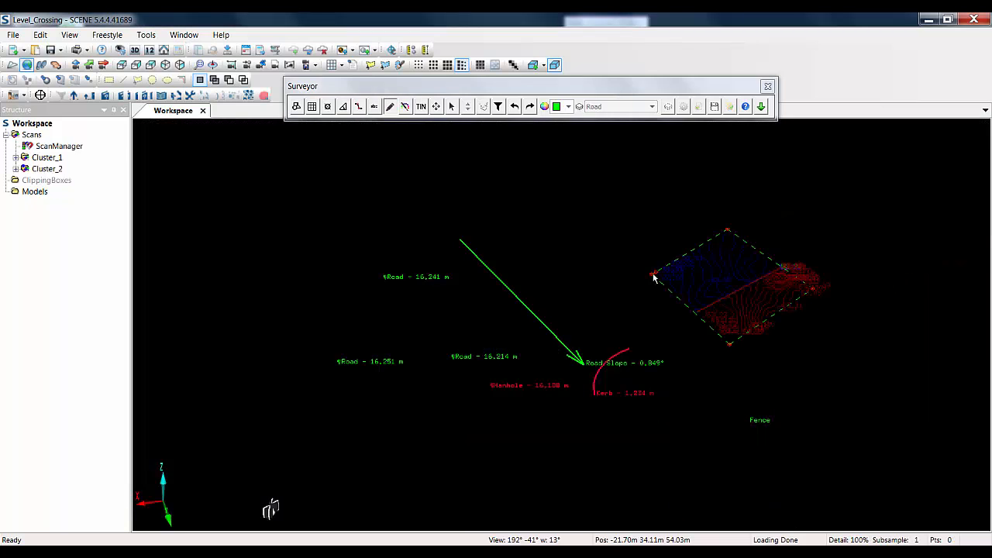
pyautogui.moveTo(700, 315); pyautogui.dragTo(662, 202)
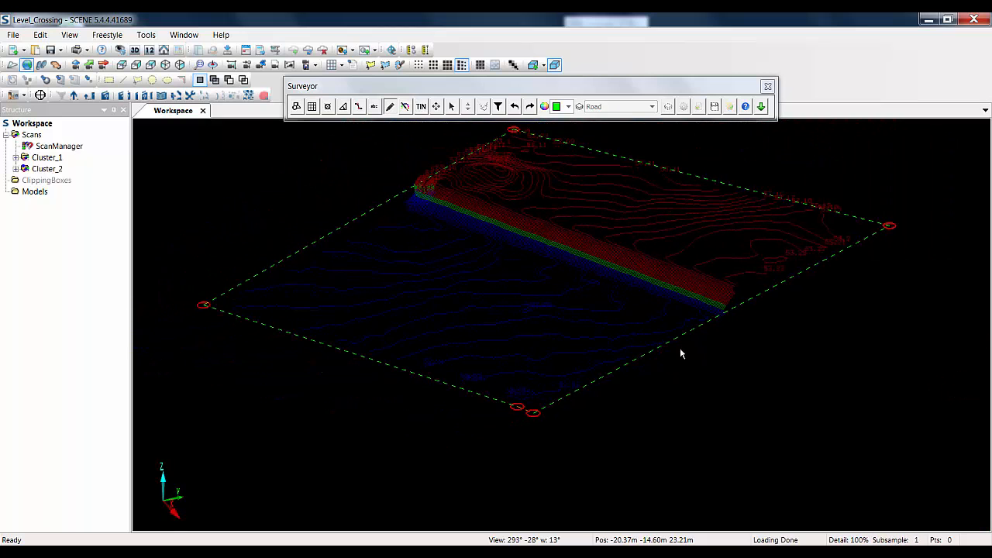
pyautogui.moveTo(758, 394); pyautogui.dragTo(406, 231)
# Make the PointCloud layer visible again together with the survey drawing.
pyautogui.rightClick(404, 230)
pyautogui.click(448, 361)
pyautogui.click(608, 124)
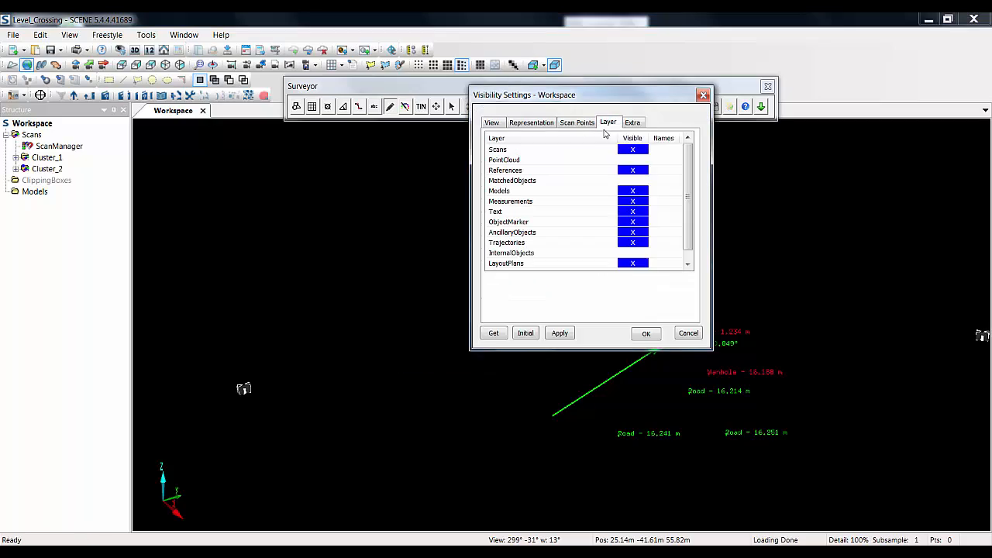
pyautogui.click(633, 160)
pyautogui.click(651, 334)
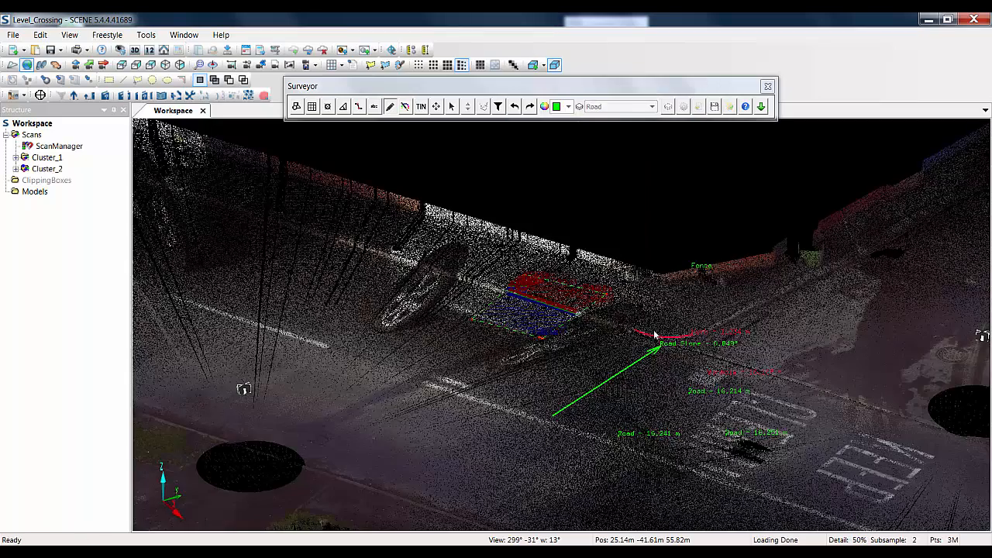
pyautogui.moveTo(493, 442); pyautogui.dragTo(475, 428)
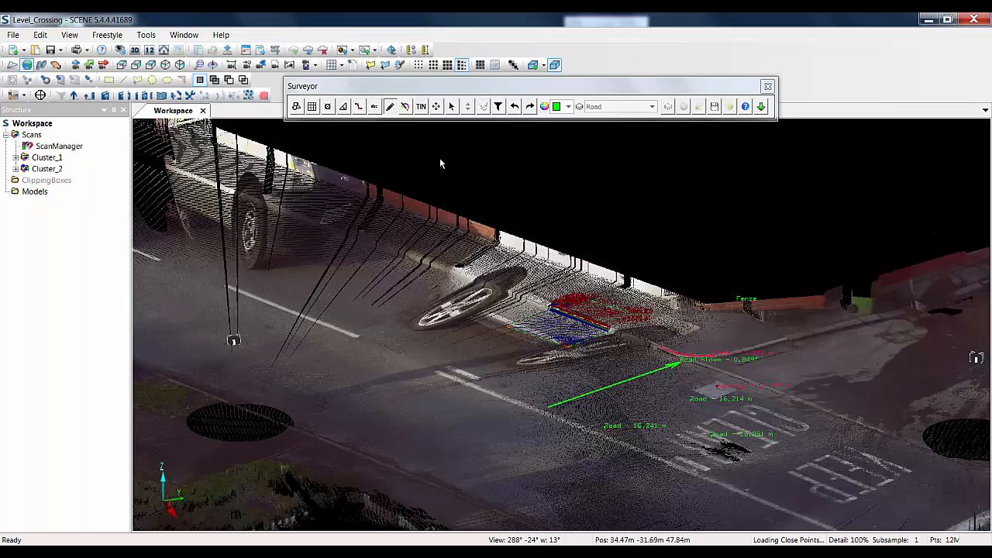
# Create a cut/fill colour map over a closed four-cornered area at the far road edge, beside the round scanner gap.
pyautogui.click(405, 106)
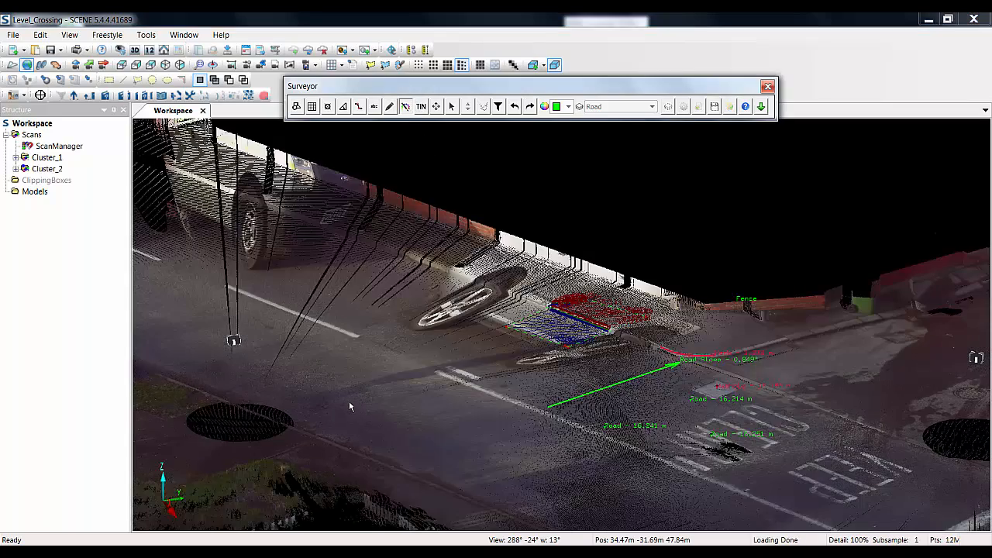
pyautogui.click(280, 442)
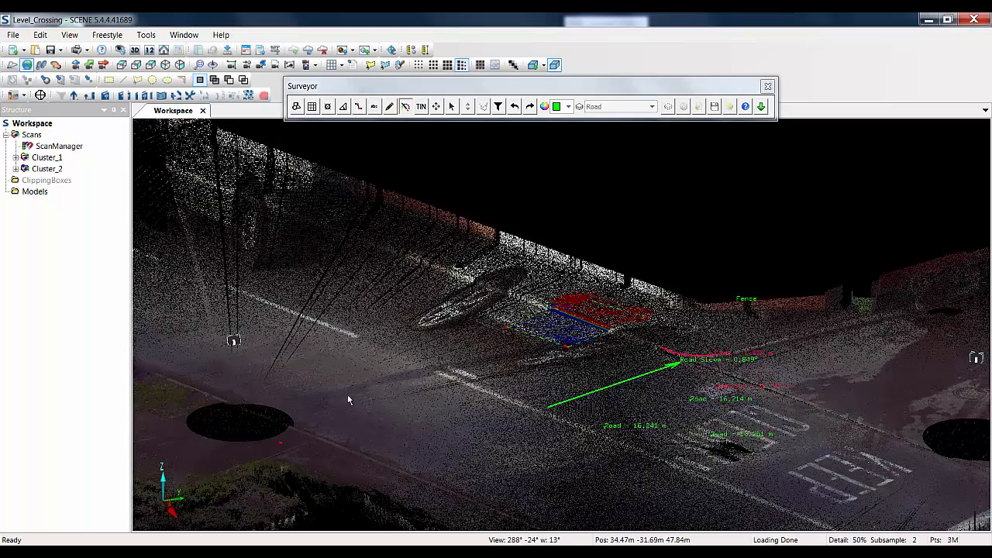
pyautogui.click(362, 393)
pyautogui.click(458, 450)
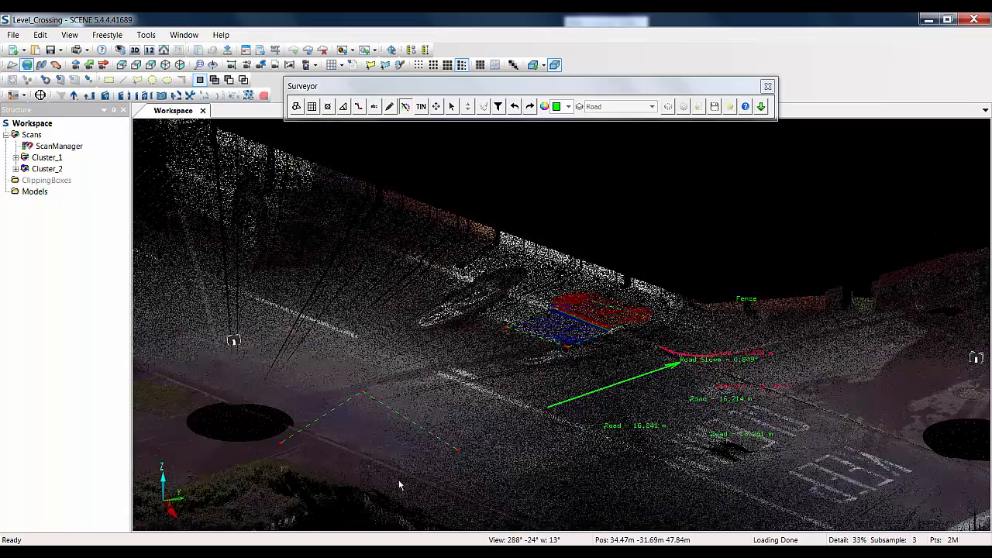
pyautogui.click(393, 493)
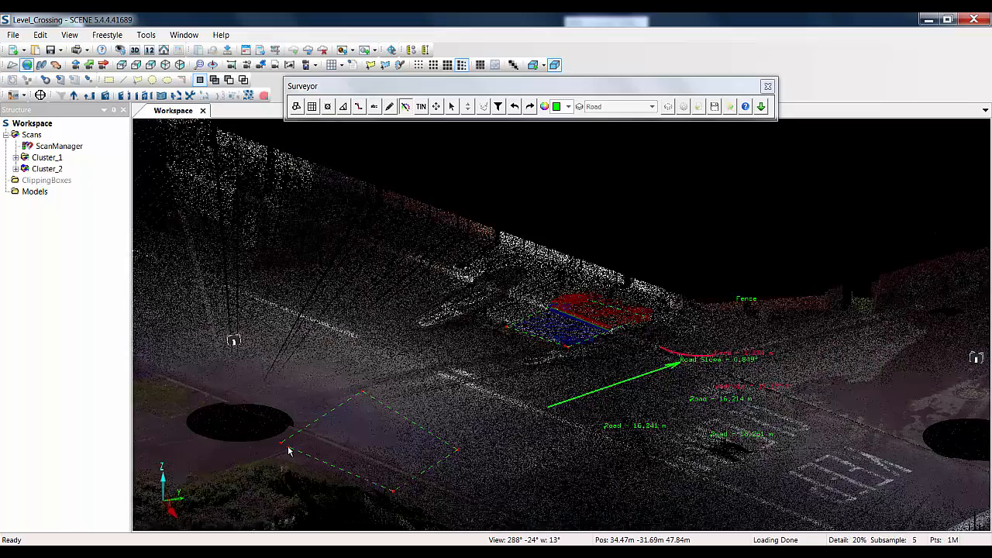
pyautogui.click(288, 451)
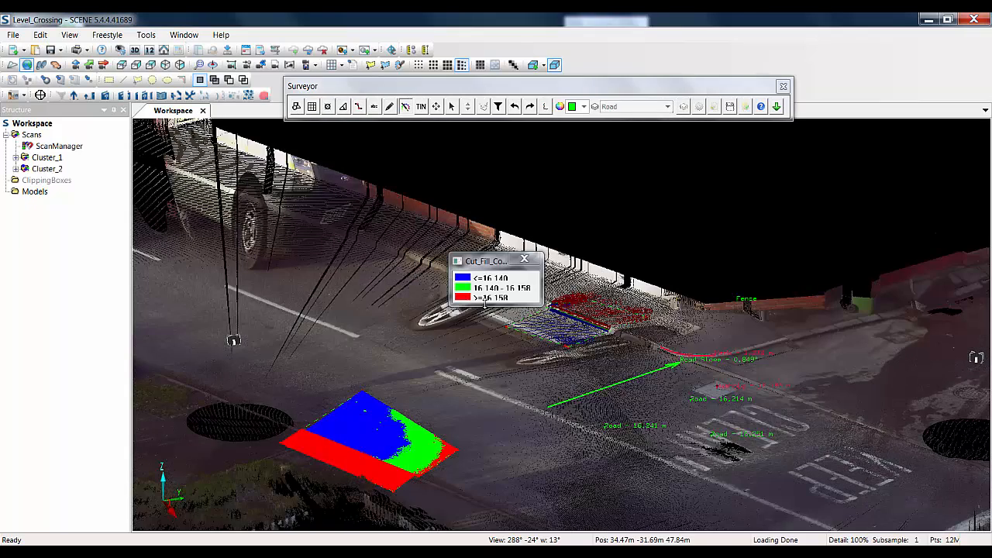
# Enlarge the cut/fill legend, examine the coloured area against it, and close the legend.
pyautogui.moveTo(484, 305); pyautogui.dragTo(485, 310)
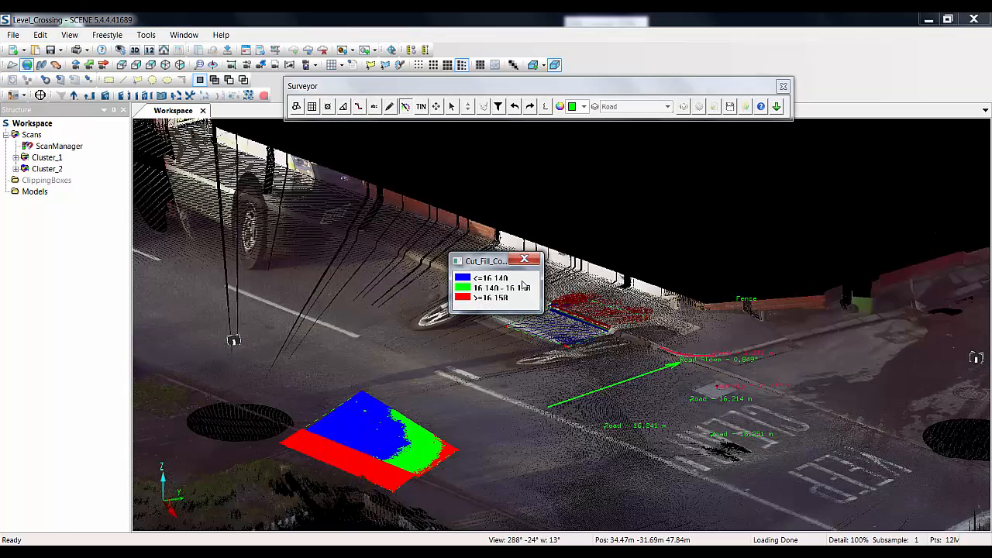
pyautogui.moveTo(535, 436); pyautogui.dragTo(449, 439)
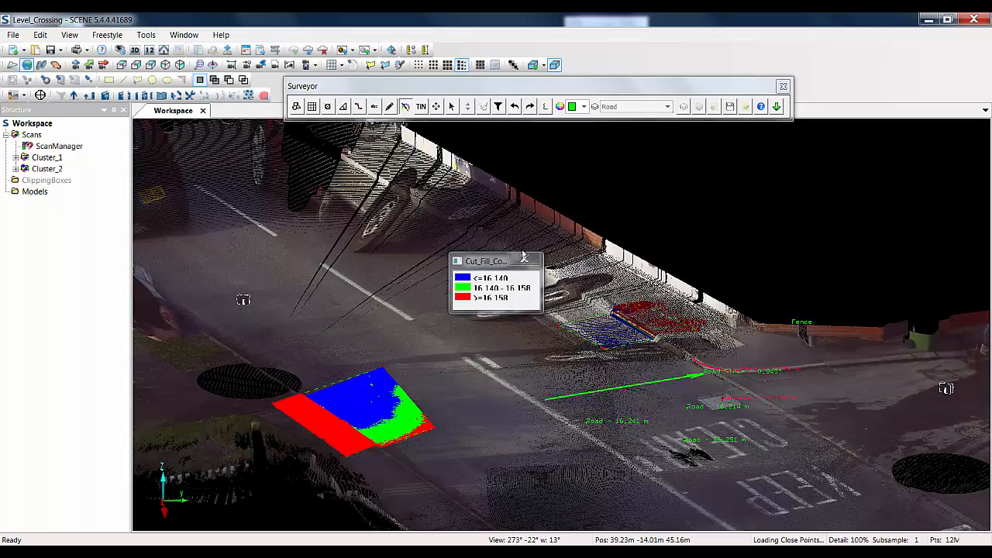
pyautogui.click(525, 259)
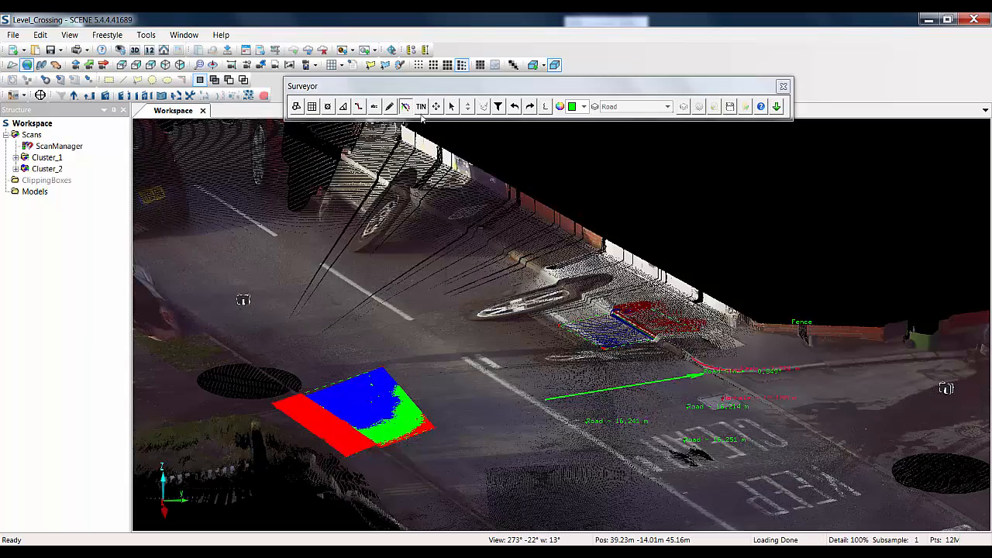
# Create a TIN surface over a closed four-cornered area of the carriageway next to the cut/fill colour map.
pyautogui.click(422, 107)
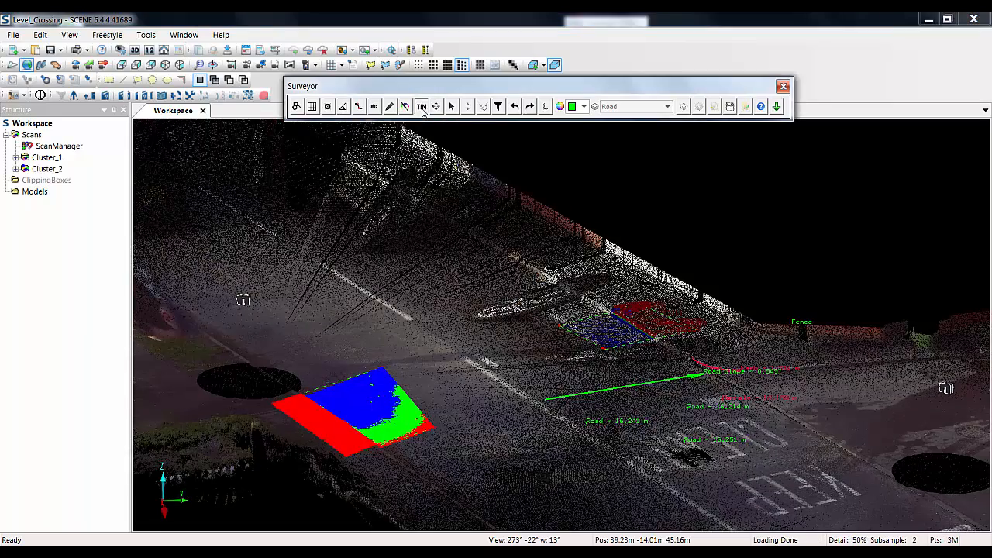
pyautogui.click(286, 300)
pyautogui.click(383, 257)
pyautogui.click(442, 316)
pyautogui.click(321, 348)
pyautogui.click(287, 302)
pyautogui.press('Return')
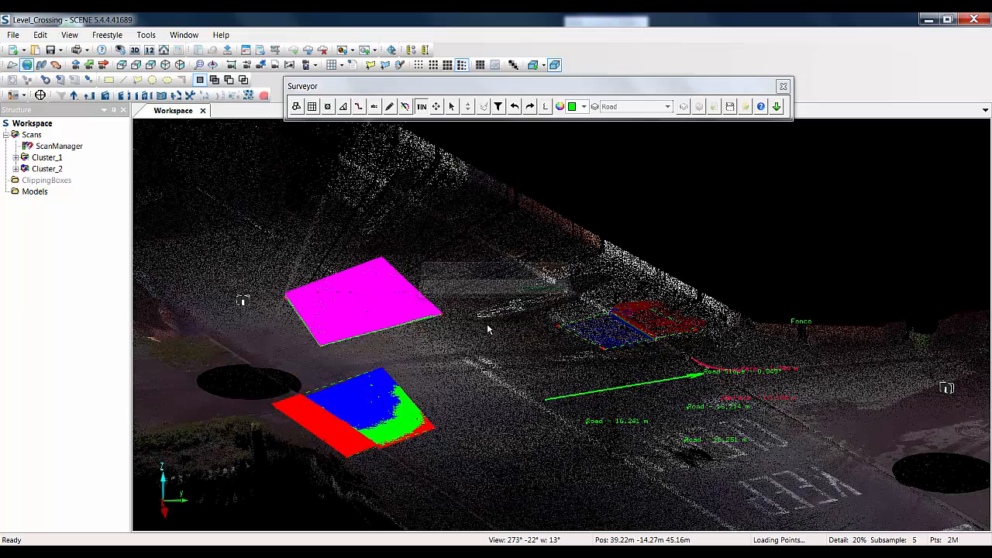
# Examine the magenta TIN surface and its edges up close from the opposite side of the road.
pyautogui.moveTo(487, 329); pyautogui.dragTo(355, 390)
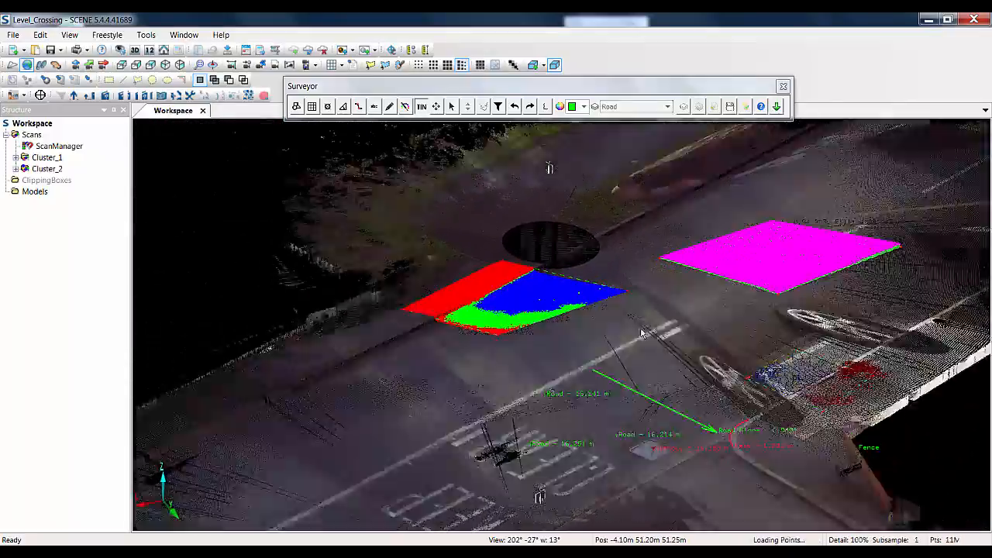
pyautogui.moveTo(661, 341); pyautogui.dragTo(484, 413, button='middle')
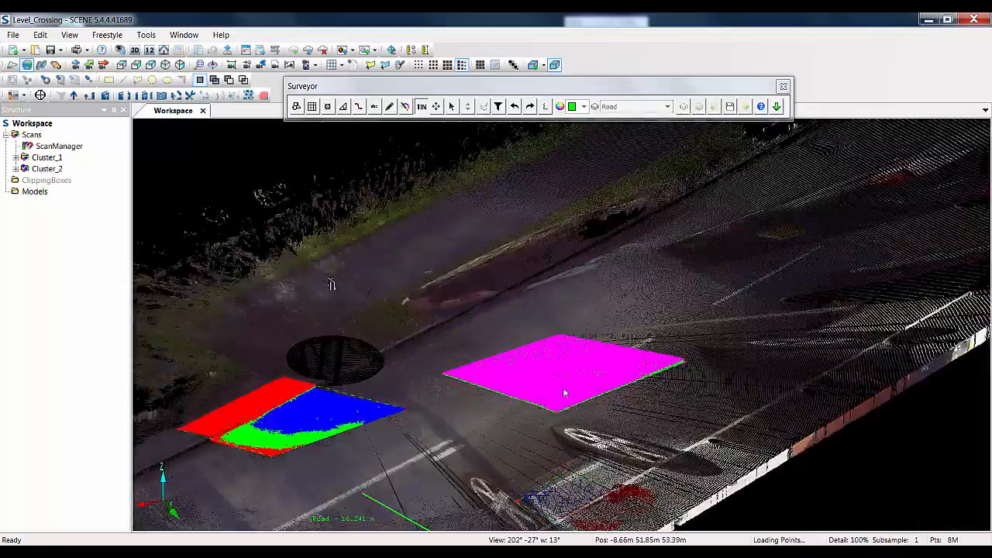
pyautogui.moveTo(565, 393); pyautogui.dragTo(591, 477, button='right')
pyautogui.moveTo(601, 316); pyautogui.dragTo(629, 314)
pyautogui.moveTo(629, 315); pyautogui.dragTo(642, 438, button='right')
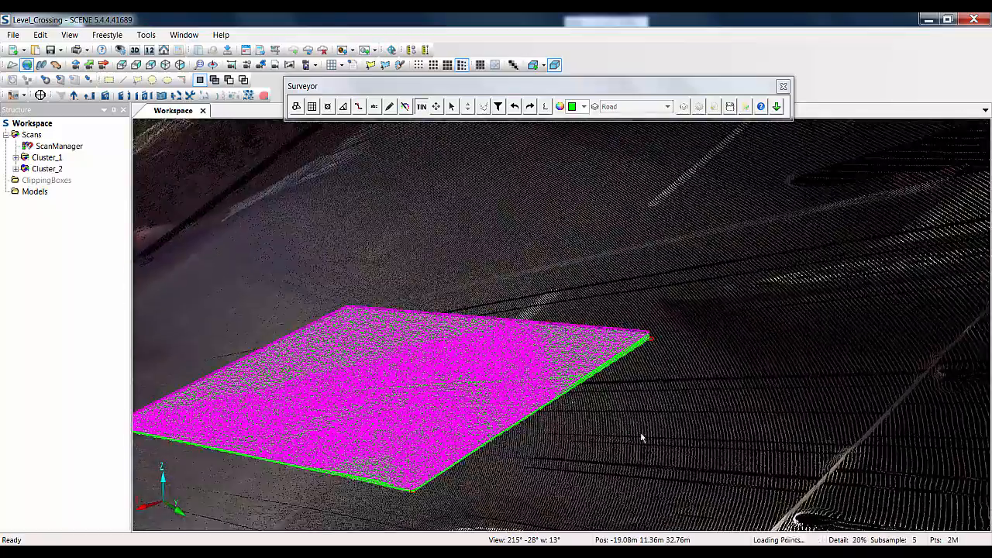
# Look over the TIN surface from several angles beside the cut/fill map and finish the TIN command.
pyautogui.moveTo(641, 436); pyautogui.dragTo(838, 346, button='middle')
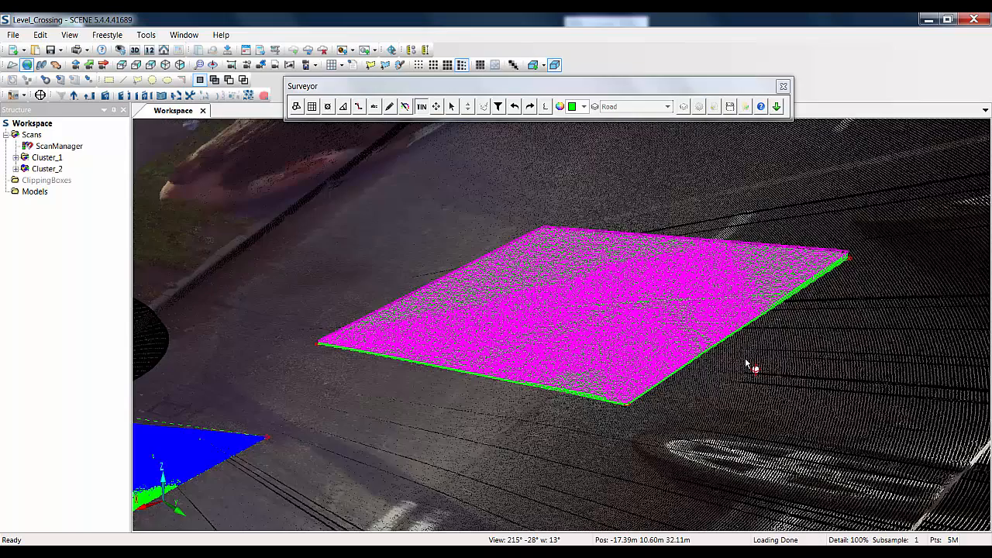
pyautogui.moveTo(746, 361)
pyautogui.mouseDown()
pyautogui.moveTo(716, 354)
pyautogui.moveTo(735, 349)
pyautogui.mouseUp()
pyautogui.moveTo(640, 344); pyautogui.dragTo(916, 421, button='middle')
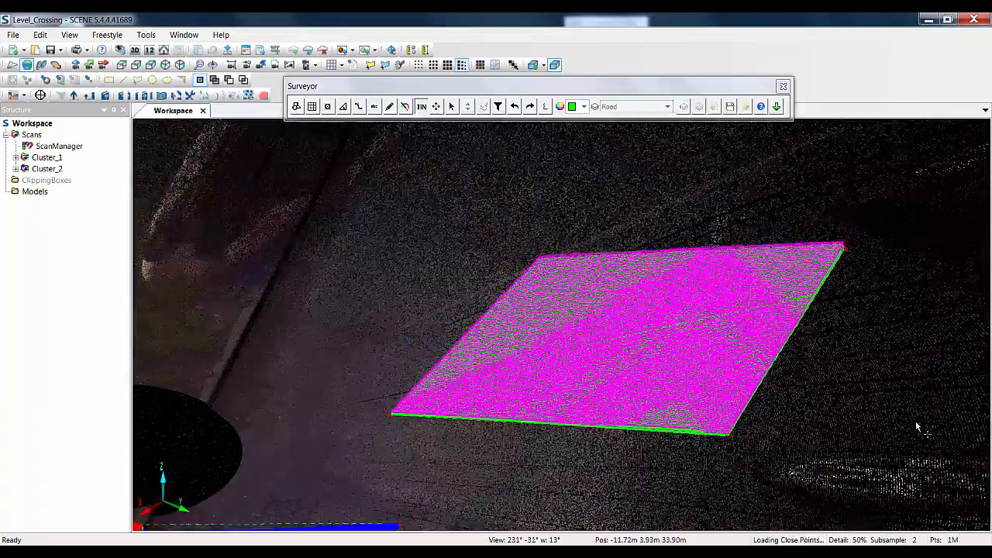
pyautogui.moveTo(672, 336)
pyautogui.mouseDown()
pyautogui.moveTo(783, 404)
pyautogui.moveTo(809, 398)
pyautogui.moveTo(742, 421)
pyautogui.moveTo(625, 416)
pyautogui.moveTo(613, 439)
pyautogui.mouseUp()
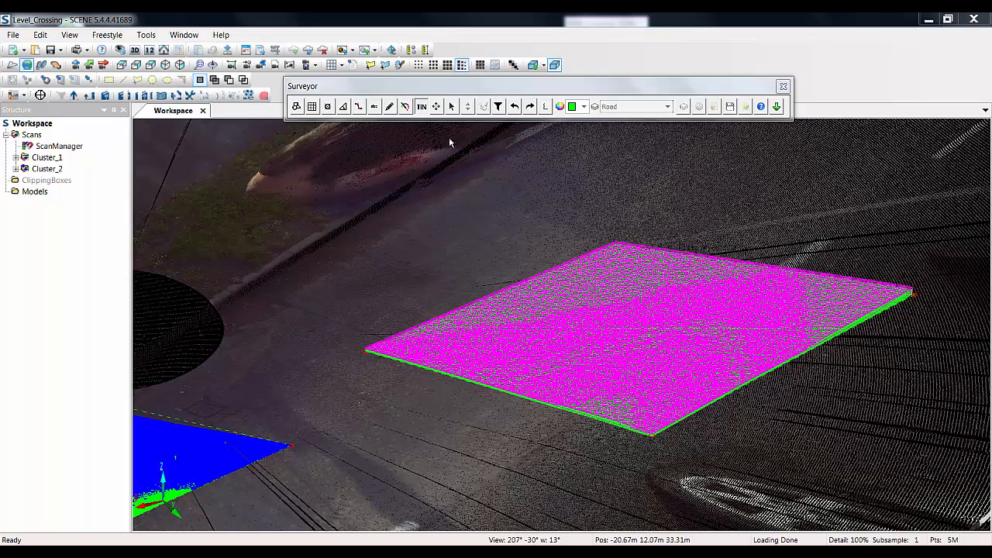
pyautogui.click(418, 107)
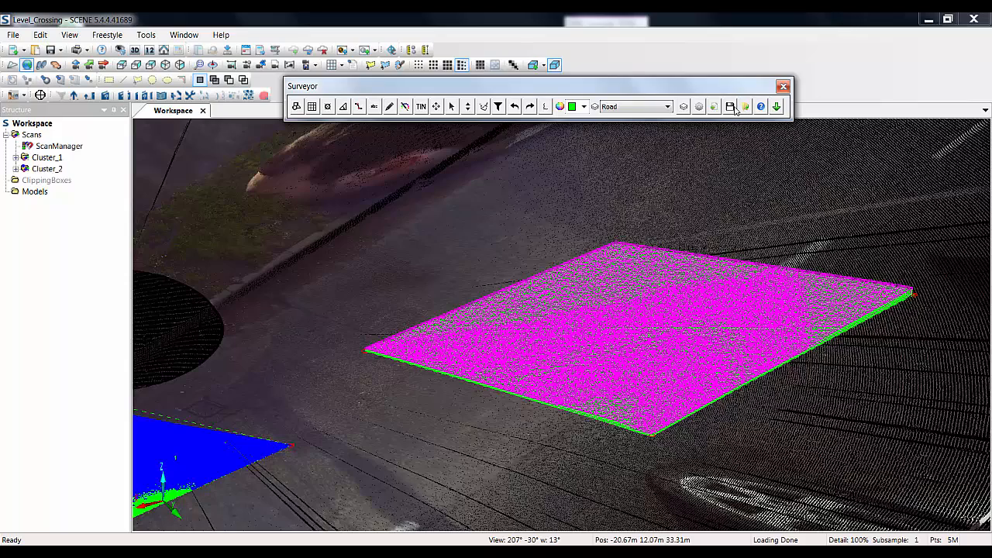
# Check the file format offered for saving the Surveyor drawing and close the save dialog without saving.
pyautogui.click(730, 107)
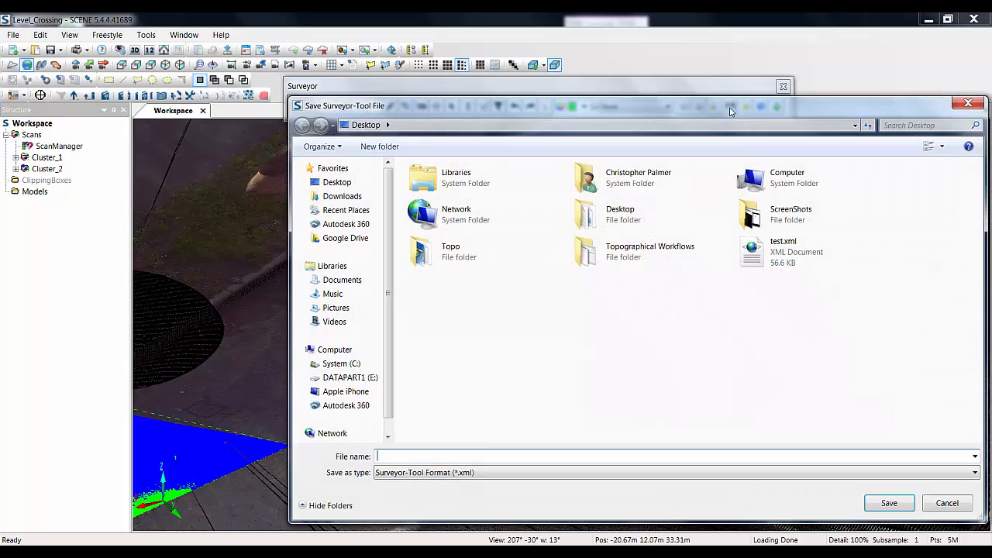
pyautogui.click(477, 476)
pyautogui.click(465, 486)
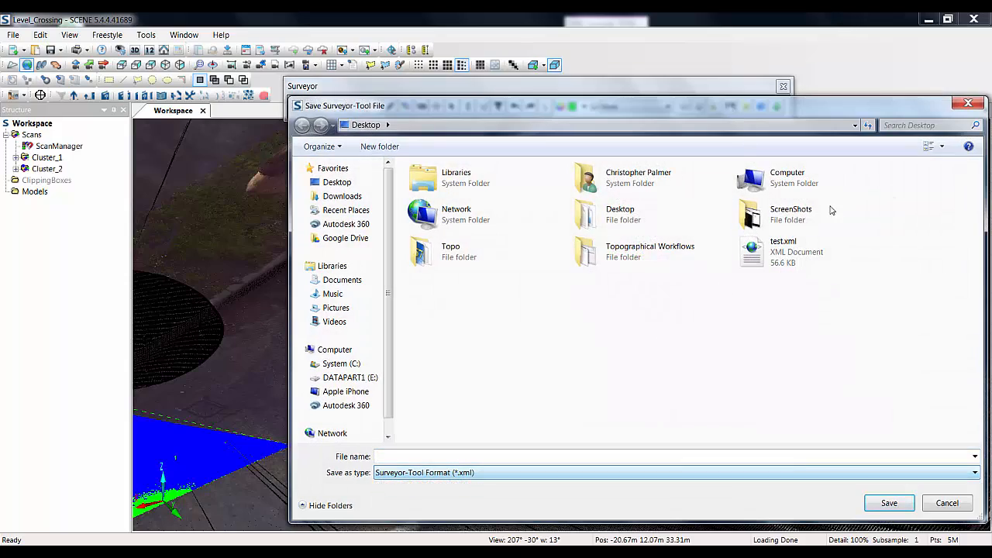
pyautogui.click(979, 105)
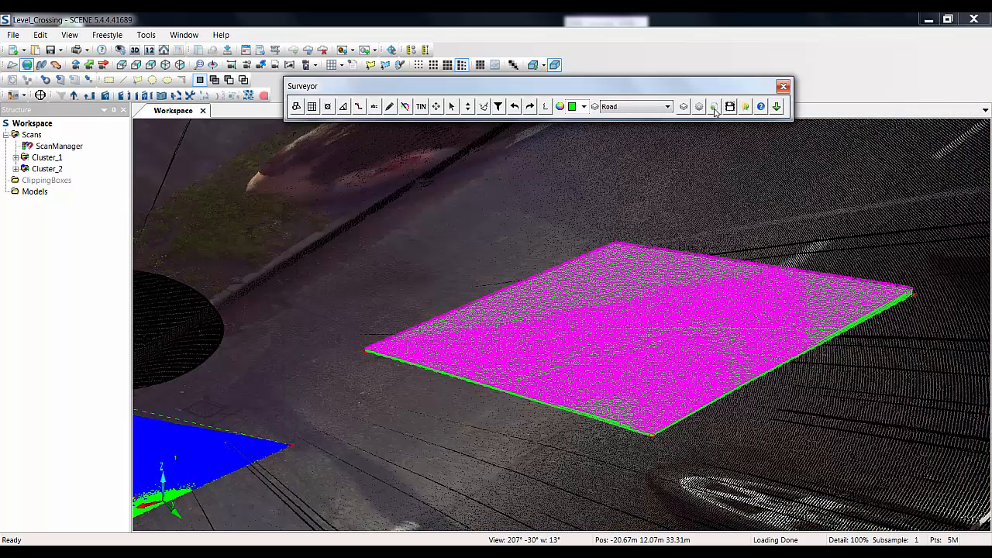
# Export the Surveyor drawing in DXF format to the Desktop as "Surveyor App DXF test".
pyautogui.click(715, 108)
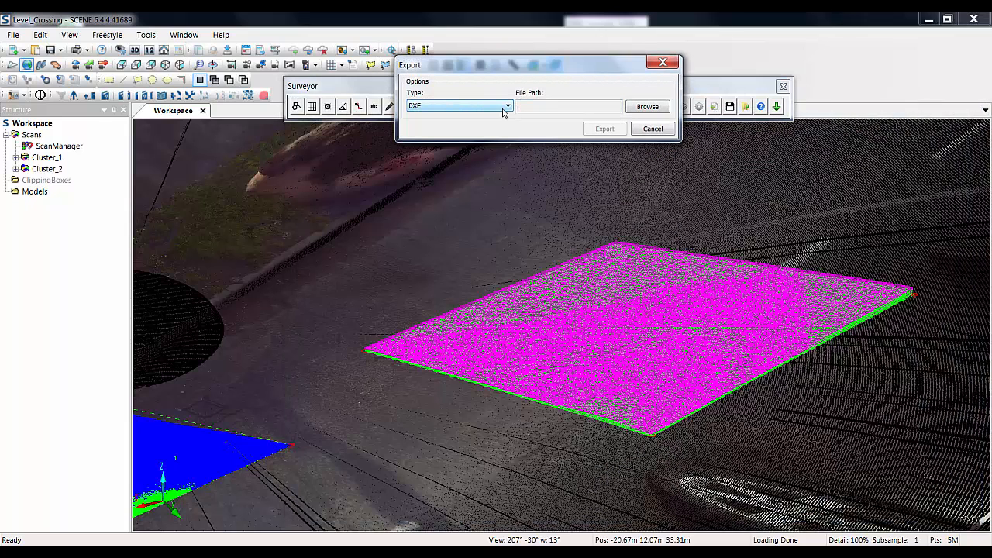
pyautogui.click(504, 107)
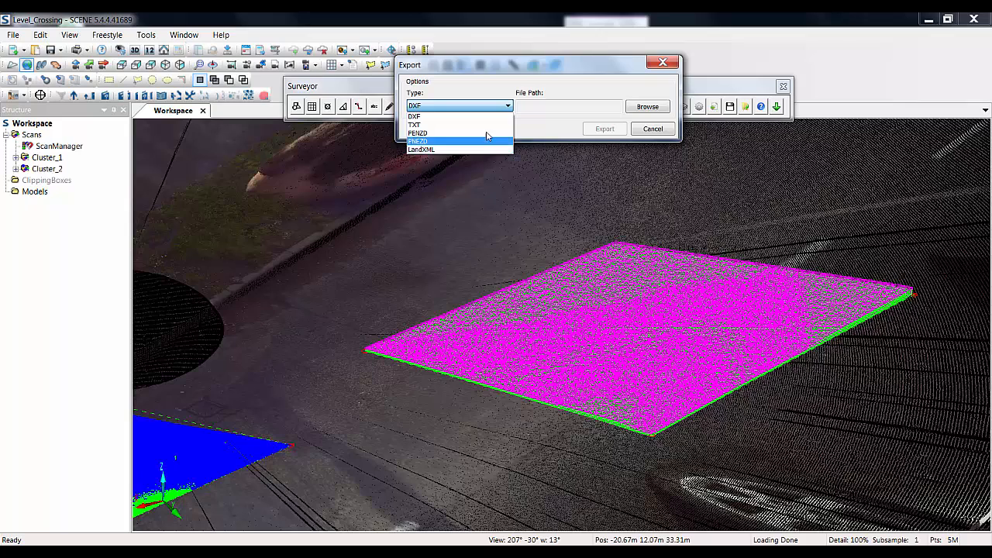
pyautogui.click(489, 117)
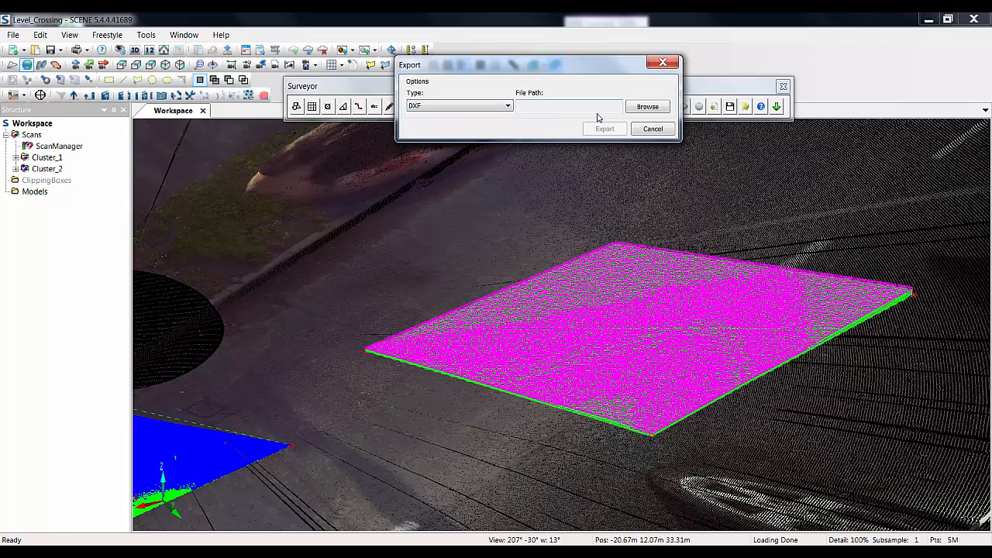
pyautogui.click(653, 110)
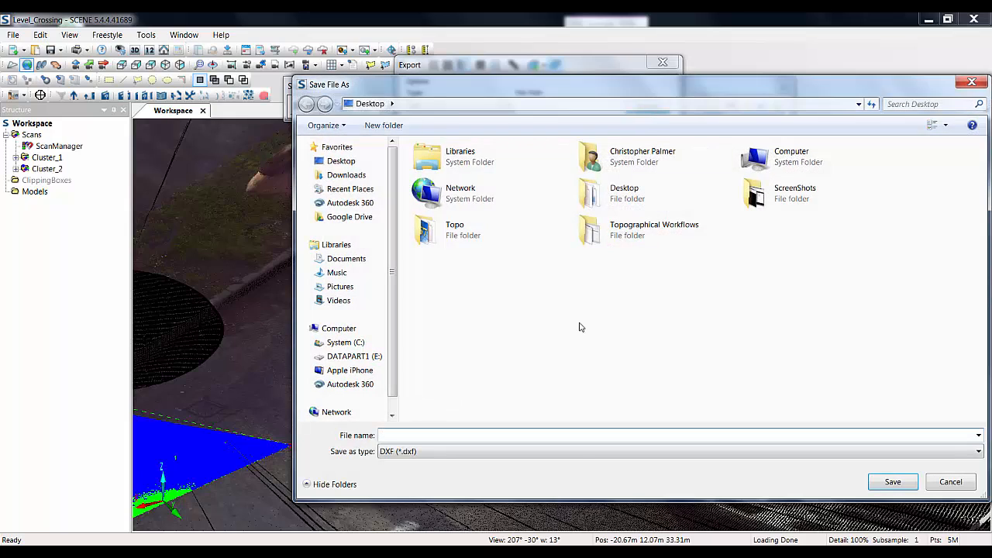
pyautogui.write('Surveyo')
pyautogui.click(892, 482)
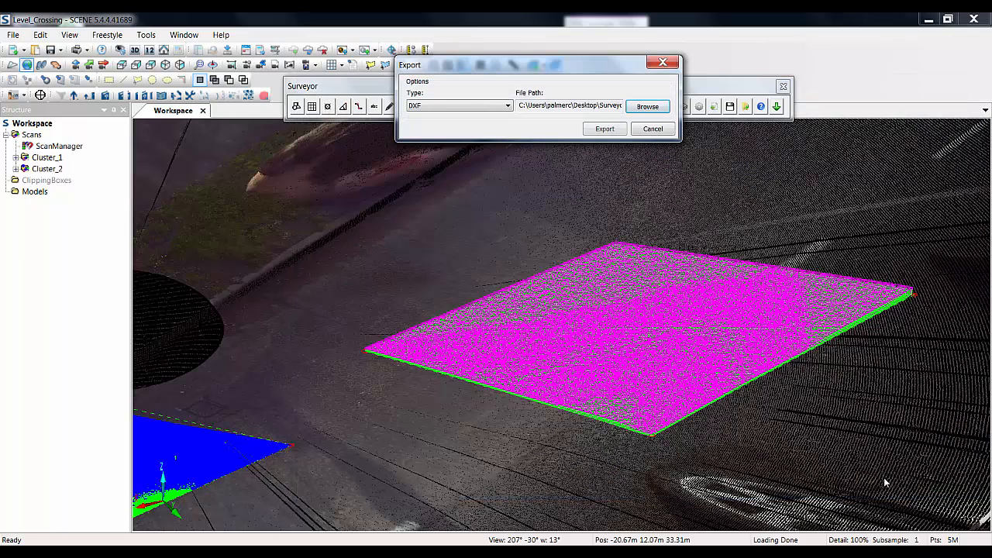
pyautogui.click(609, 127)
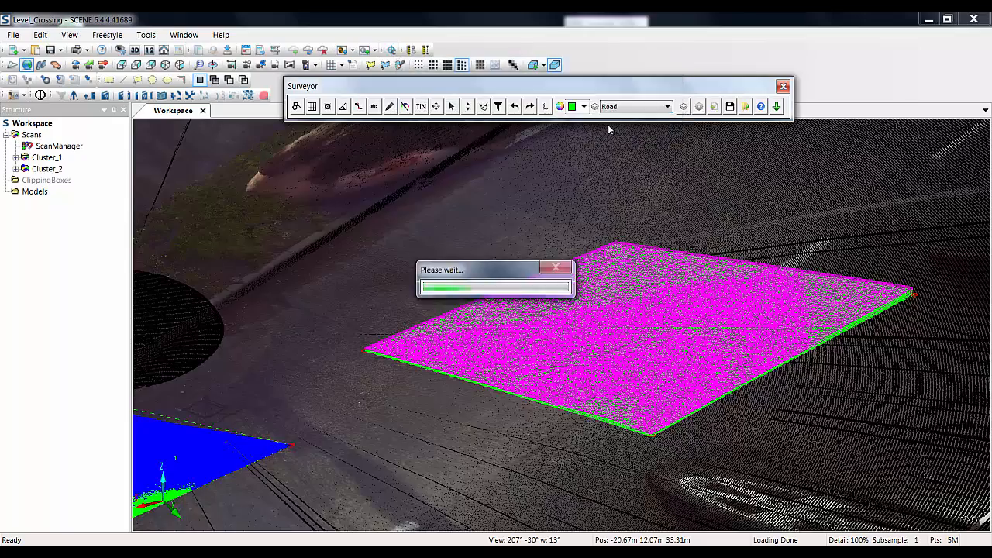
pyautogui.click(516, 328)
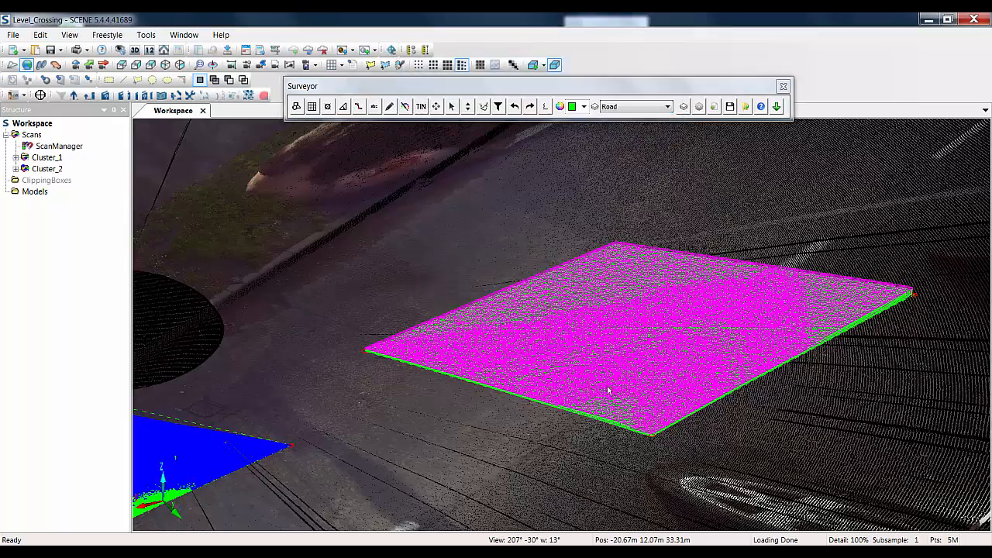
# Hide the PointCloud layer in the workspace's visibility settings, leaving the survey objects displayed, and close the Surveyor toolbar.
pyautogui.moveTo(596, 418); pyautogui.dragTo(531, 417)
pyautogui.moveTo(531, 417); pyautogui.dragTo(547, 375, button='right')
pyautogui.moveTo(467, 377); pyautogui.dragTo(732, 284, button='middle')
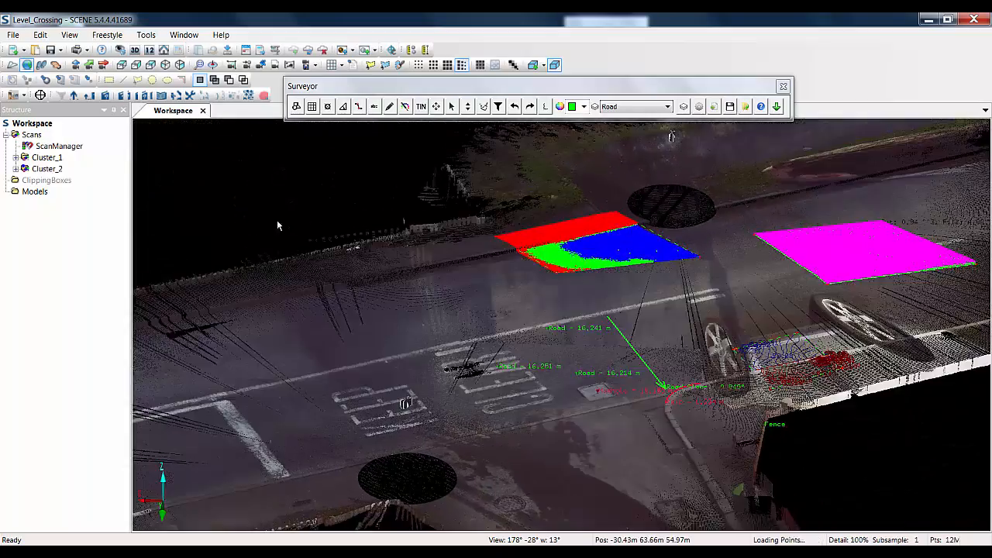
pyautogui.rightClick(278, 221)
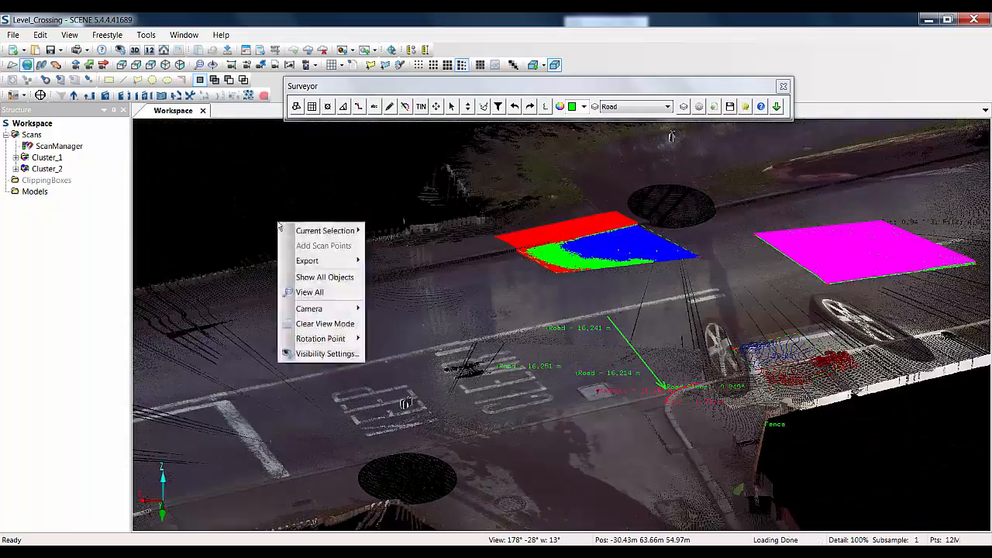
pyautogui.click(327, 353)
pyautogui.click(476, 119)
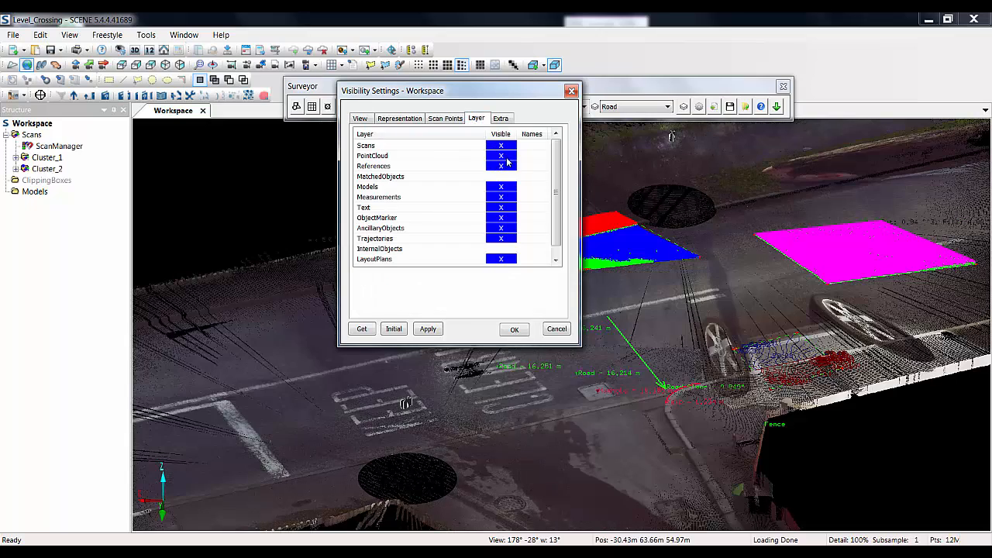
pyautogui.click(506, 157)
pyautogui.click(513, 330)
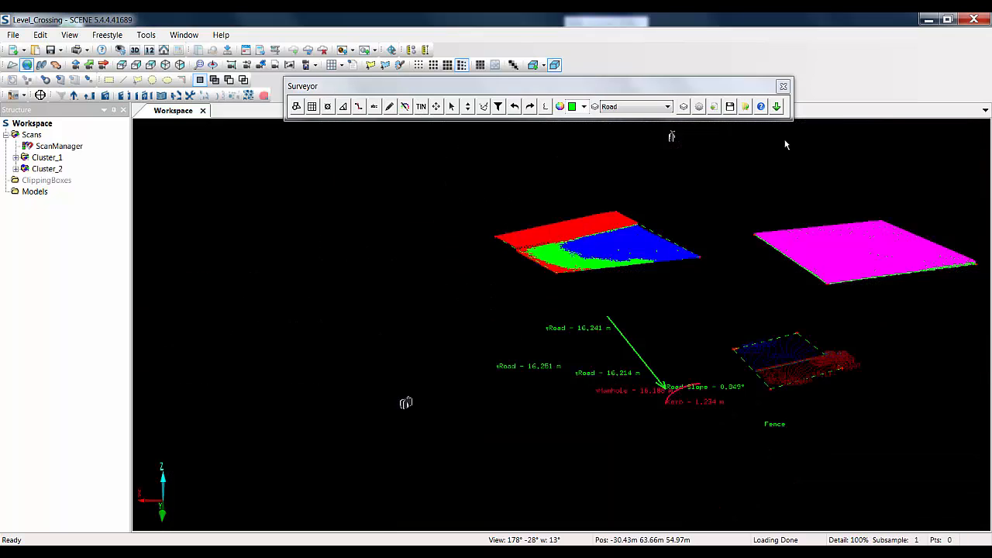
pyautogui.click(783, 86)
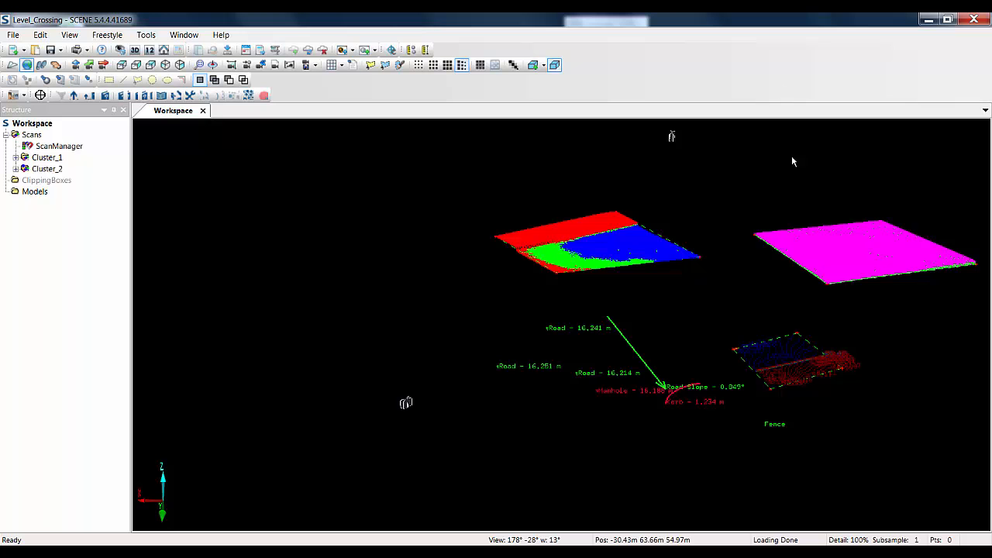
pyautogui.moveTo(498, 282); pyautogui.dragTo(532, 307)
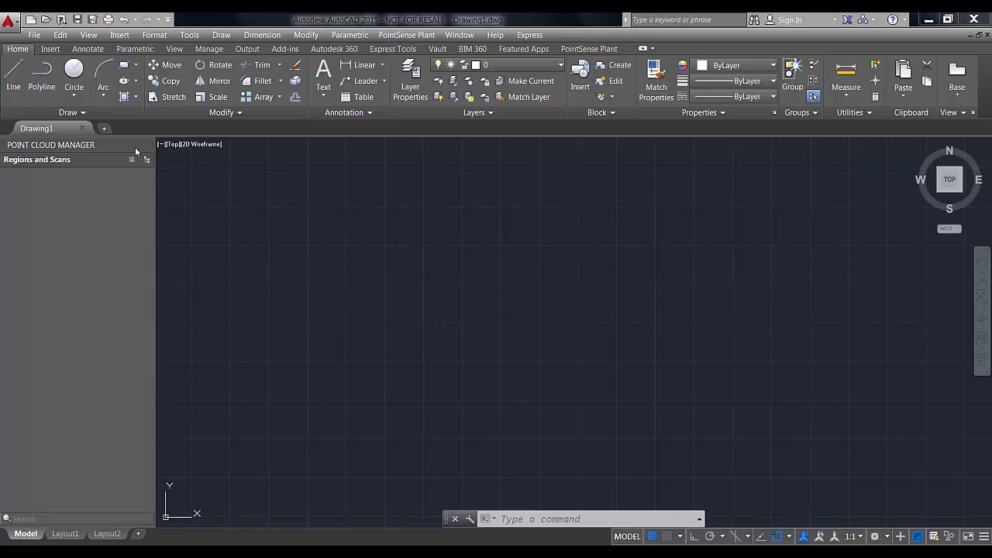
# Switch to AutoCAD, open "Surveyor App DXF test.dxf" from the Desktop, and zoom to the drawing's extents.
pyautogui.click(46, 19)
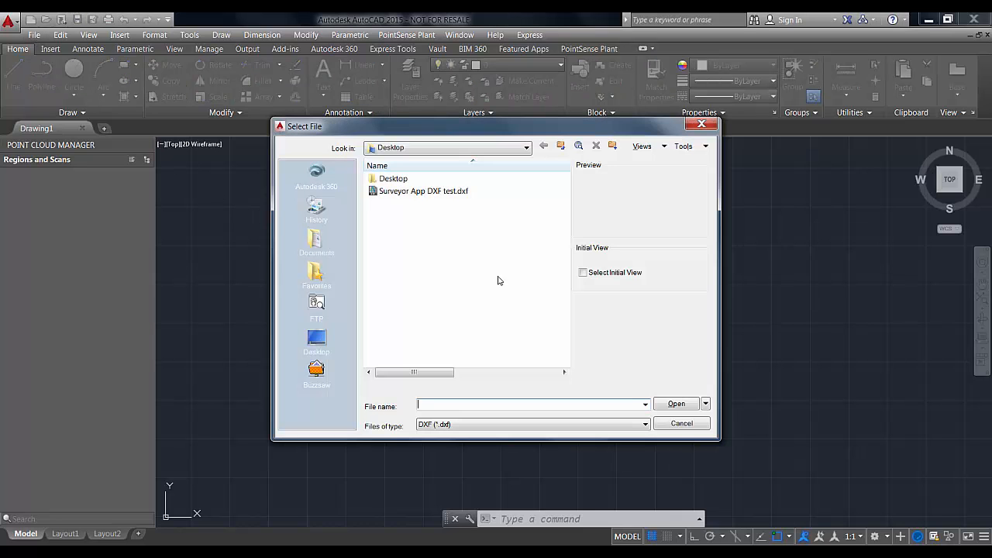
pyautogui.click(407, 193)
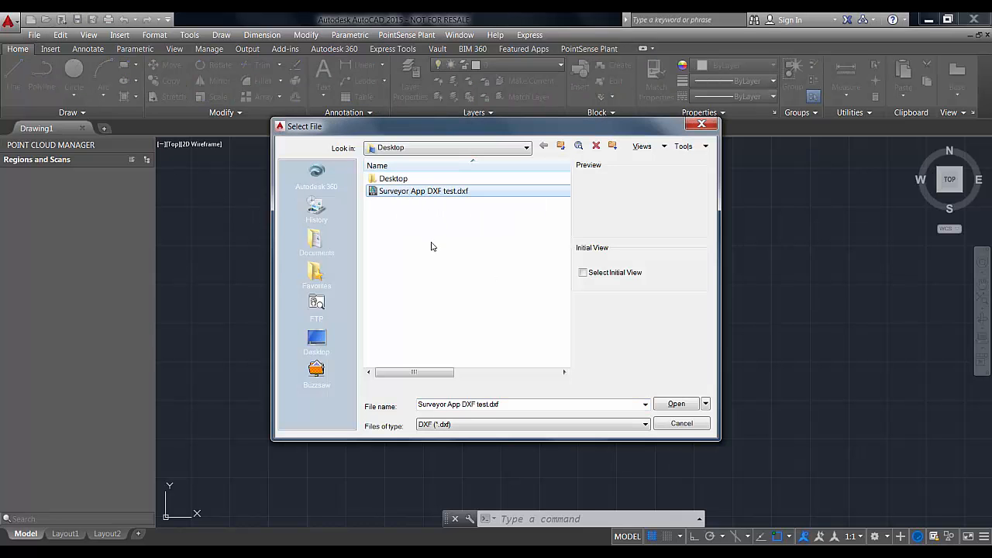
pyautogui.click(672, 403)
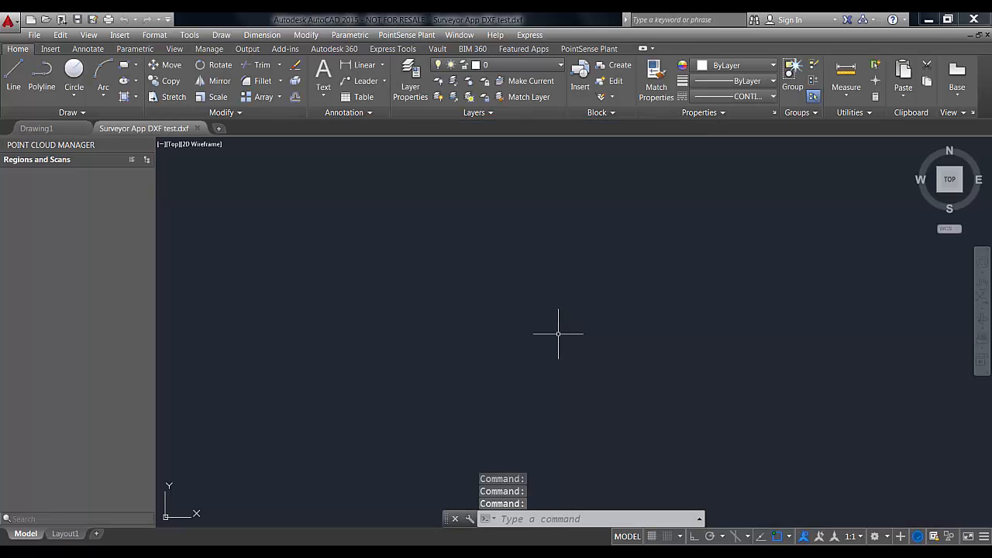
pyautogui.middleClick(572, 284)
pyautogui.middleClick(572, 284)
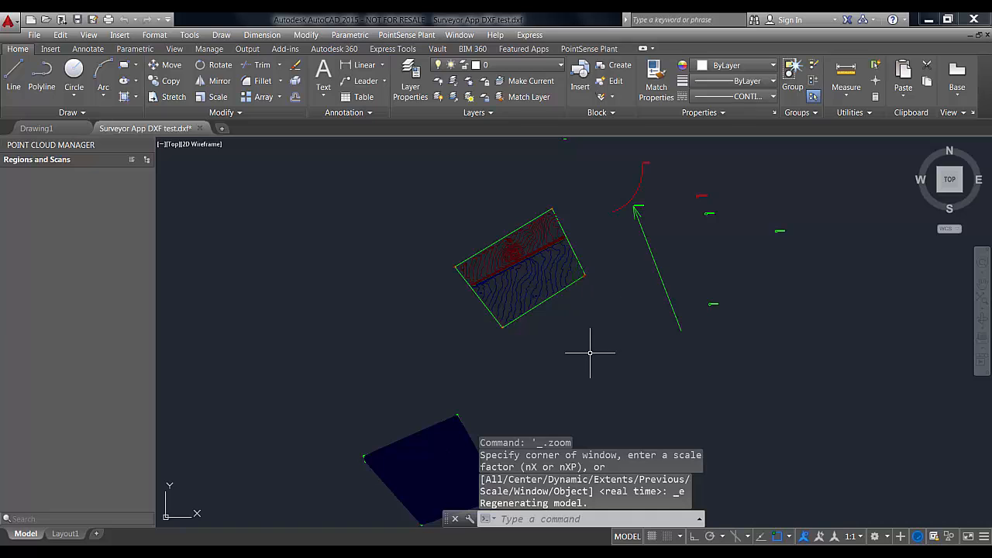
# Select a segment of the red kerb line and check its layer and the nearby road slope label.
pyautogui.click(635, 205)
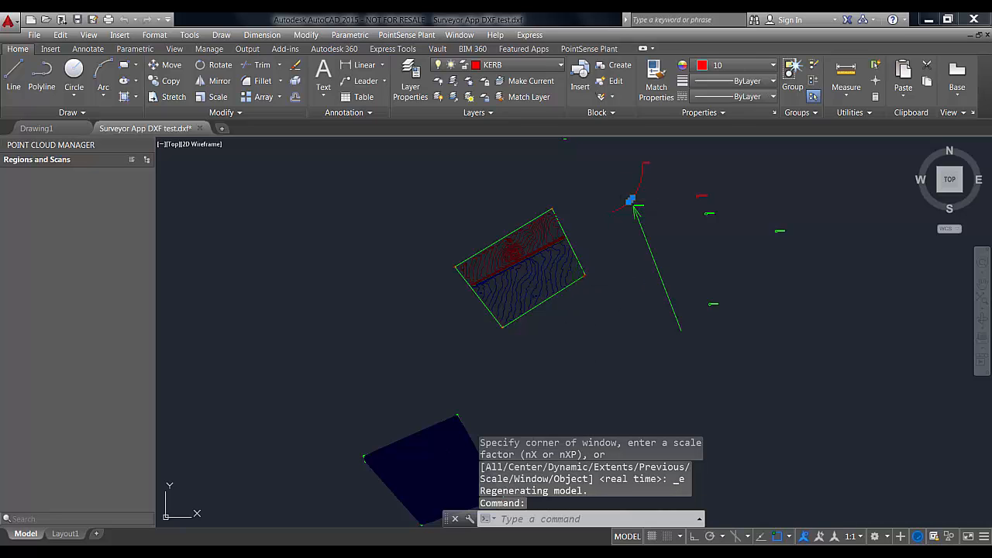
pyautogui.keyDown('shift'); pyautogui.moveTo(628, 200); pyautogui.dragTo(665, 186, button='middle'); pyautogui.keyUp('shift')
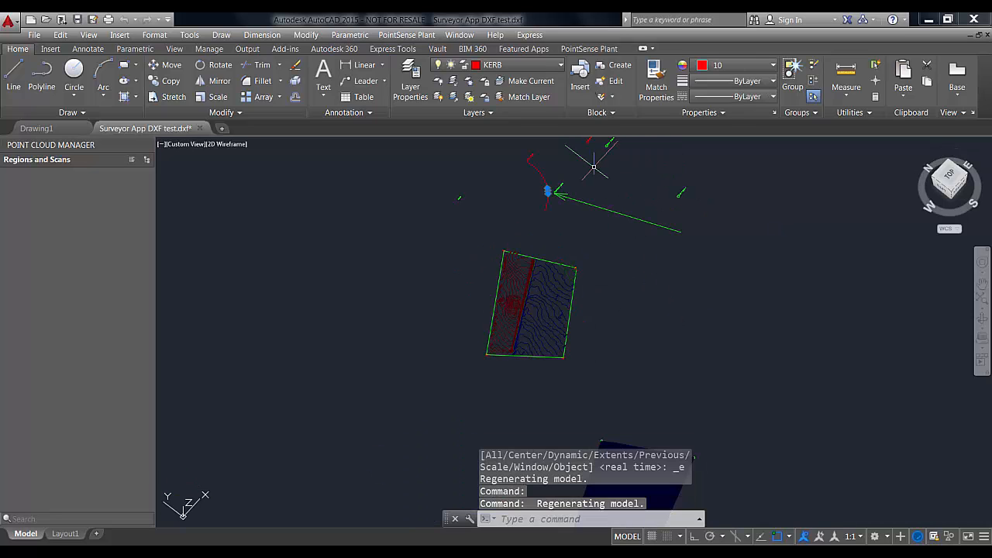
pyautogui.scroll(8, 594, 163)
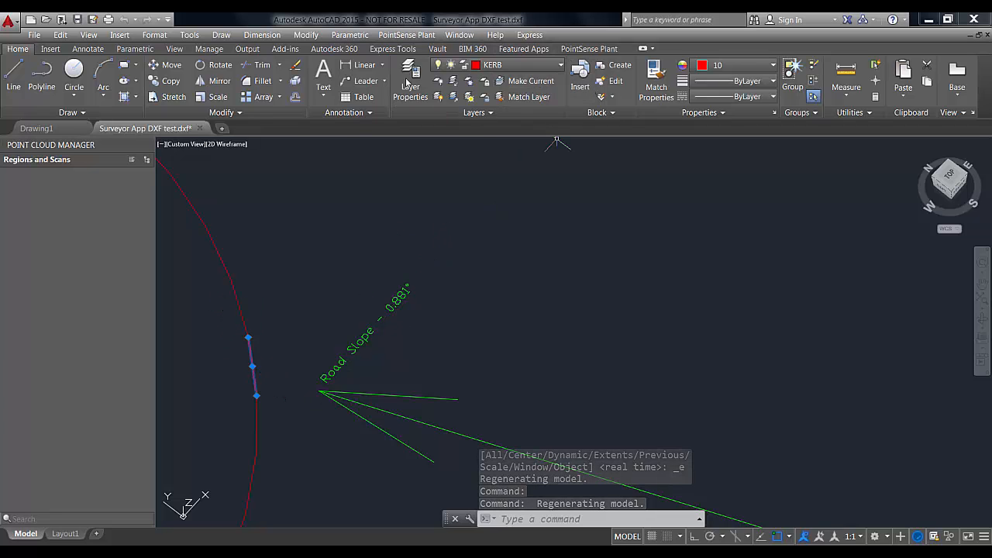
pyautogui.scroll(-5, 561, 267)
# Select the green road slope line on its own to check its layer, and clear the selection.
pyautogui.moveTo(666, 313); pyautogui.dragTo(530, 226, button='middle')
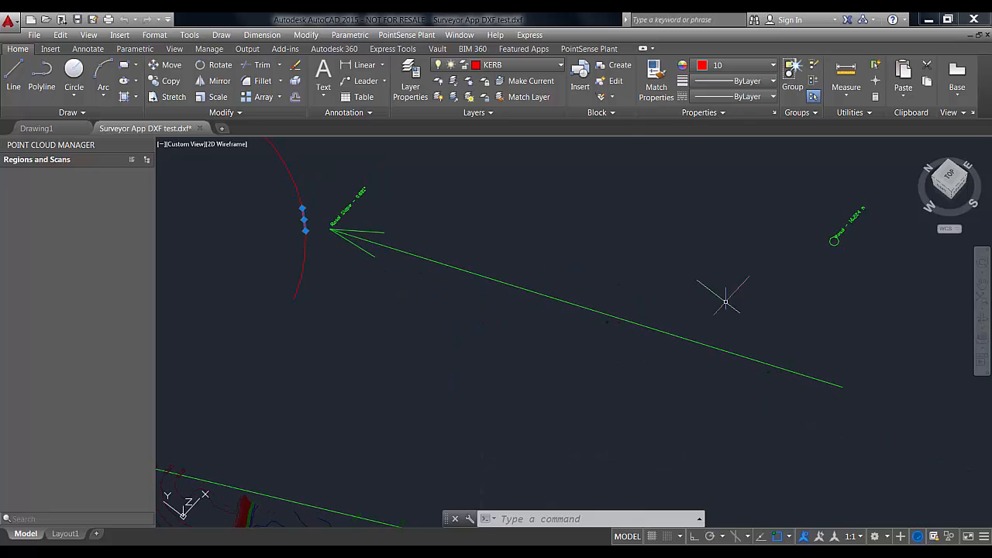
pyautogui.click(806, 374)
pyautogui.click(740, 381)
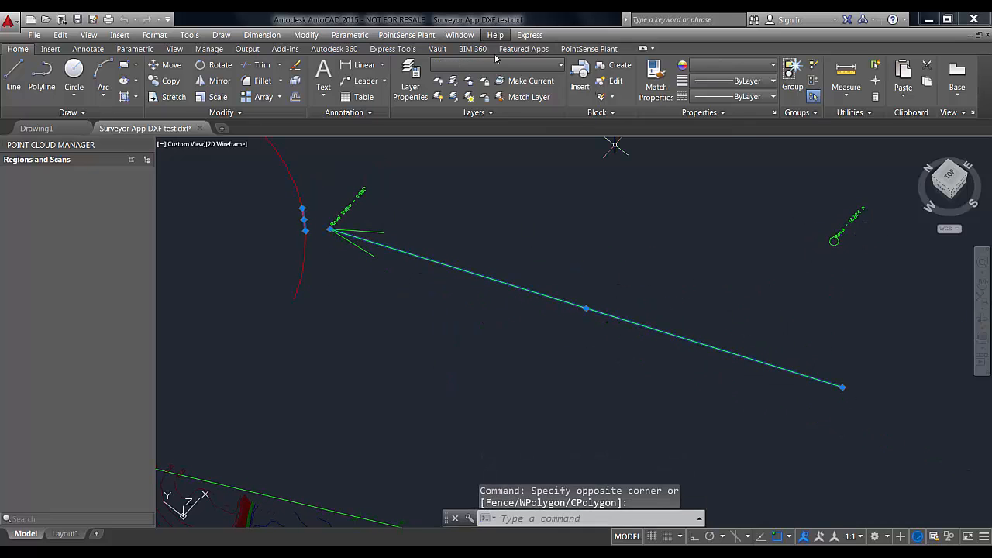
pyautogui.press('Escape')
pyautogui.click(704, 290)
pyautogui.click(549, 328)
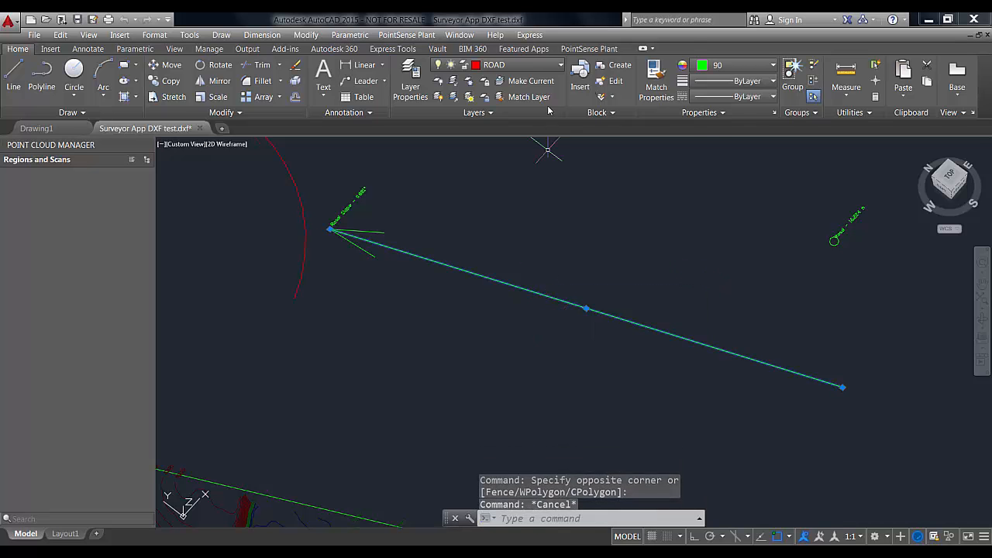
pyautogui.press('Escape')
pyautogui.click(291, 172)
pyautogui.click(266, 190)
pyautogui.press('Escape')
# Return the drawing to the top view with north up and display all the exported survey objects.
pyautogui.scroll(-4, 788, 250)
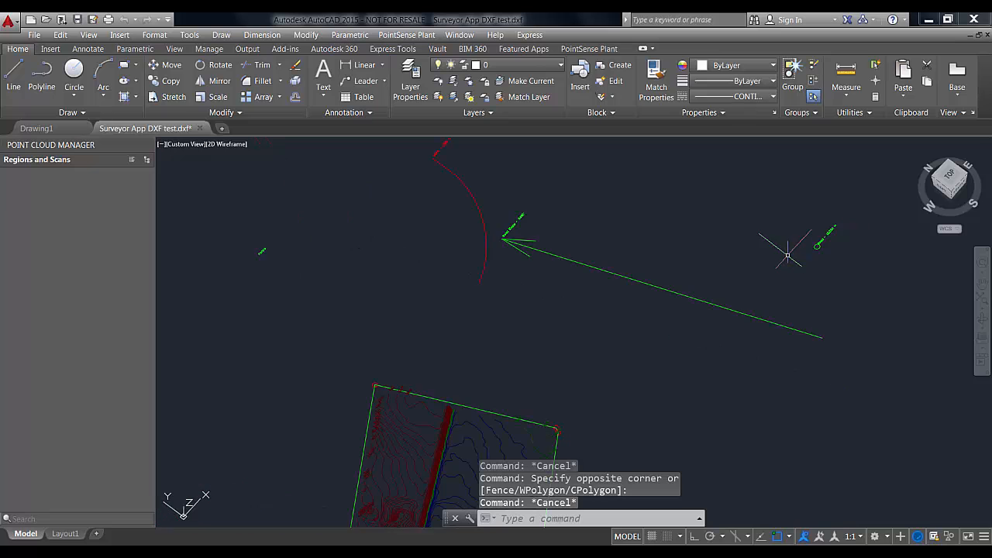
pyautogui.scroll(-4, 740, 341)
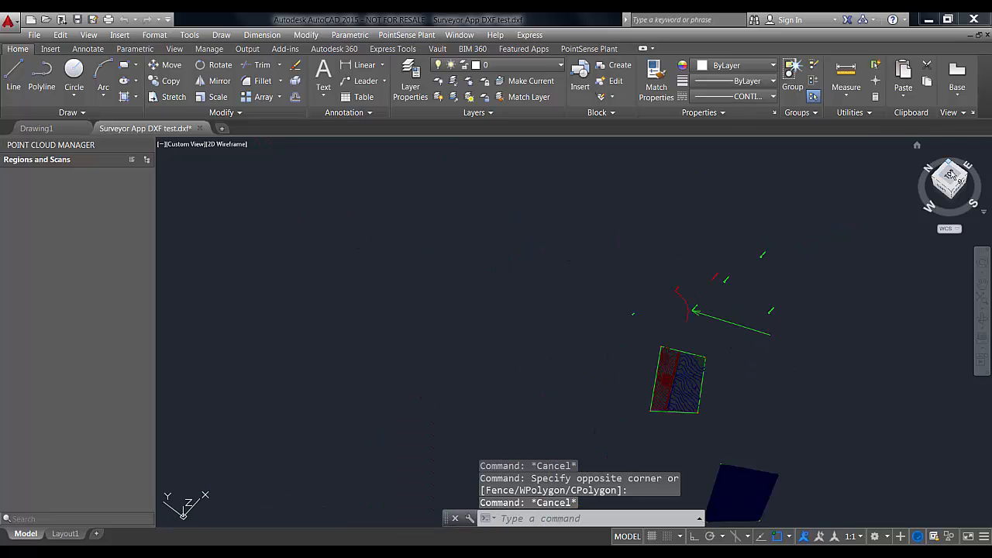
pyautogui.click(951, 176)
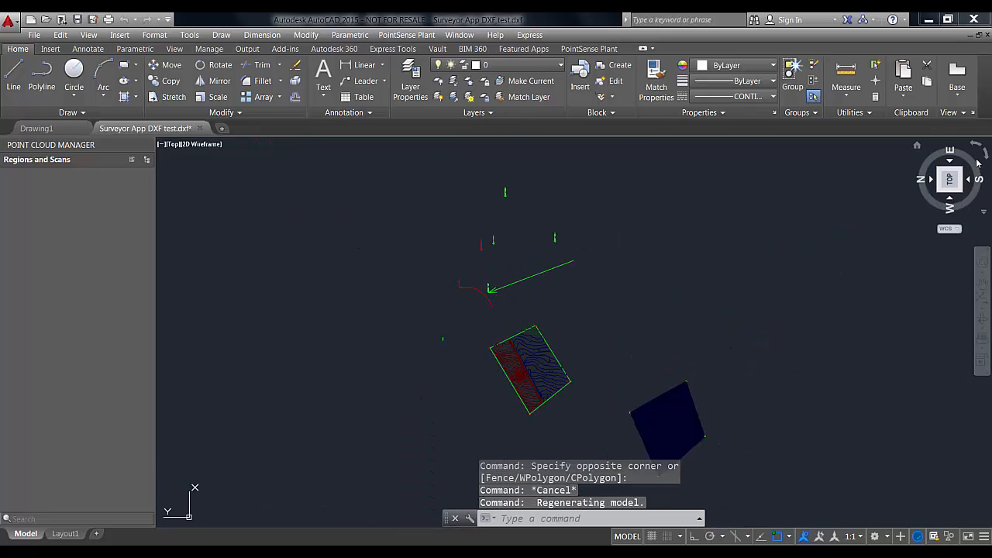
pyautogui.click(984, 151)
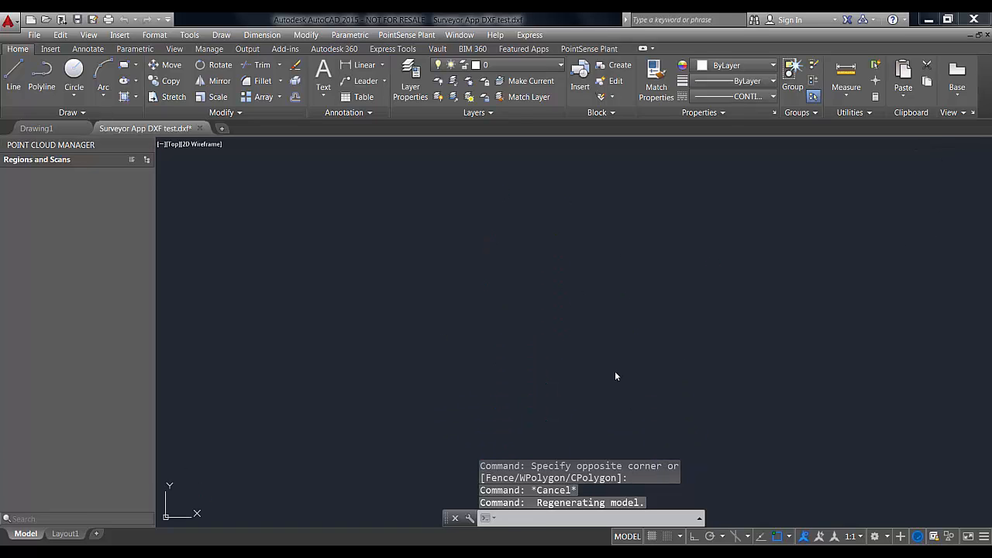
pyautogui.moveTo(736, 349); pyautogui.dragTo(753, 311, button='middle')
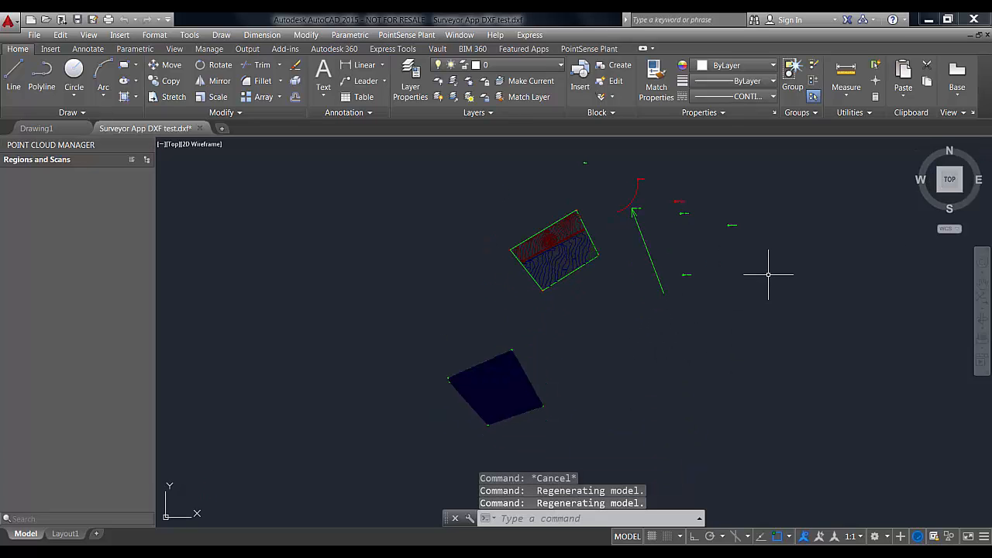
# Attach the point cloud scan "Project Point Cloud.rcs" from the Desktop at insertion point 0,0,0 with scale 1 and rotation 0.
pyautogui.scroll(-2, 767, 275)
pyautogui.moveTo(778, 266); pyautogui.dragTo(710, 293, button='middle')
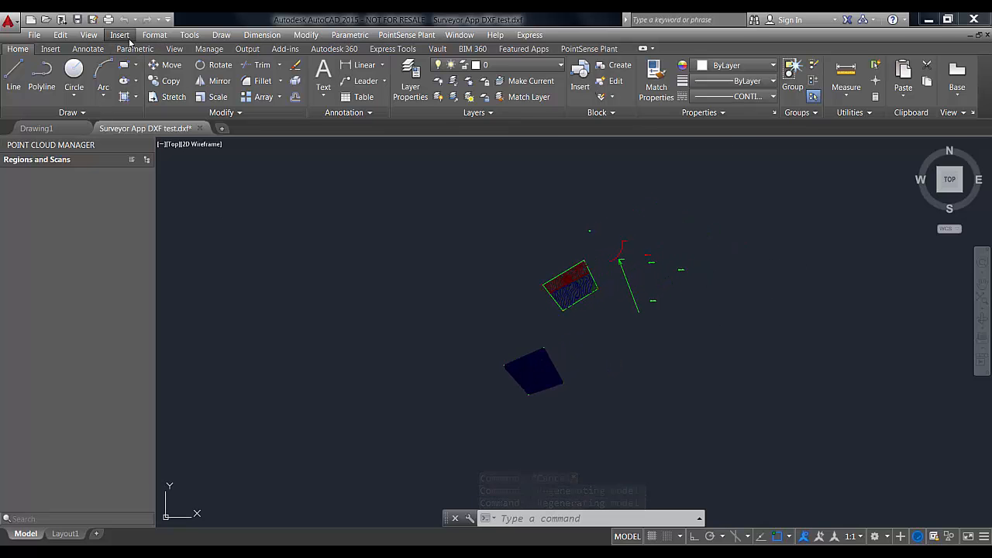
pyautogui.click(52, 49)
pyautogui.click(444, 78)
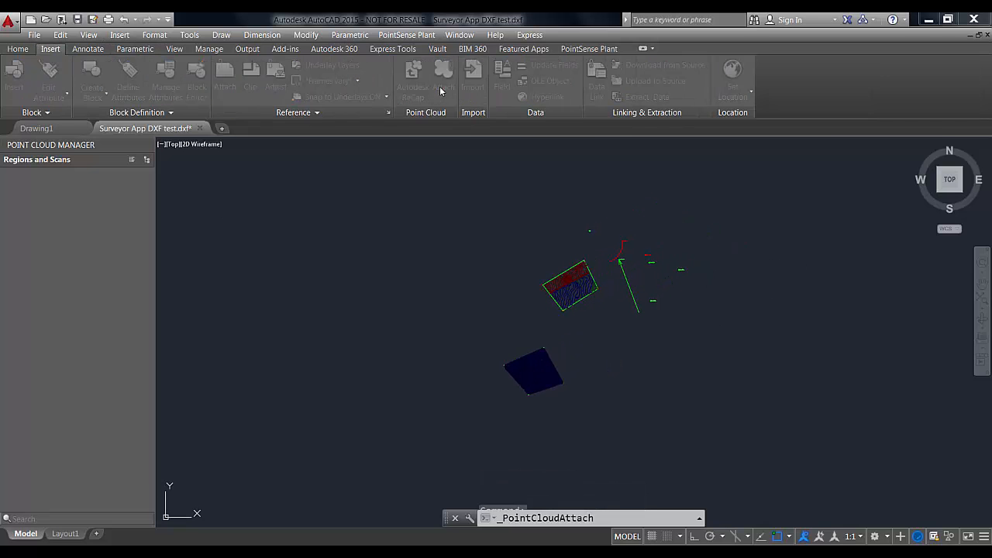
pyautogui.click(485, 424)
pyautogui.click(492, 446)
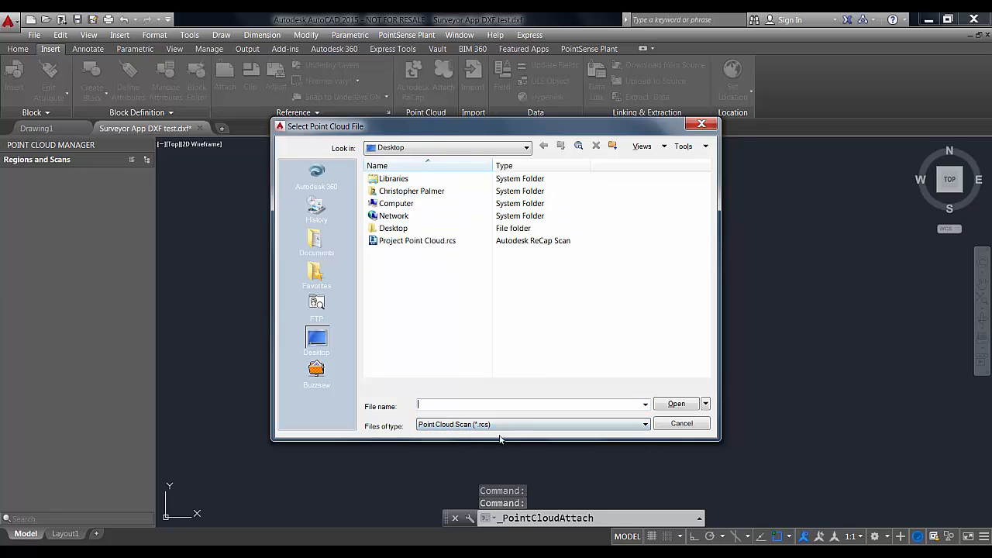
pyautogui.click(418, 241)
pyautogui.click(675, 405)
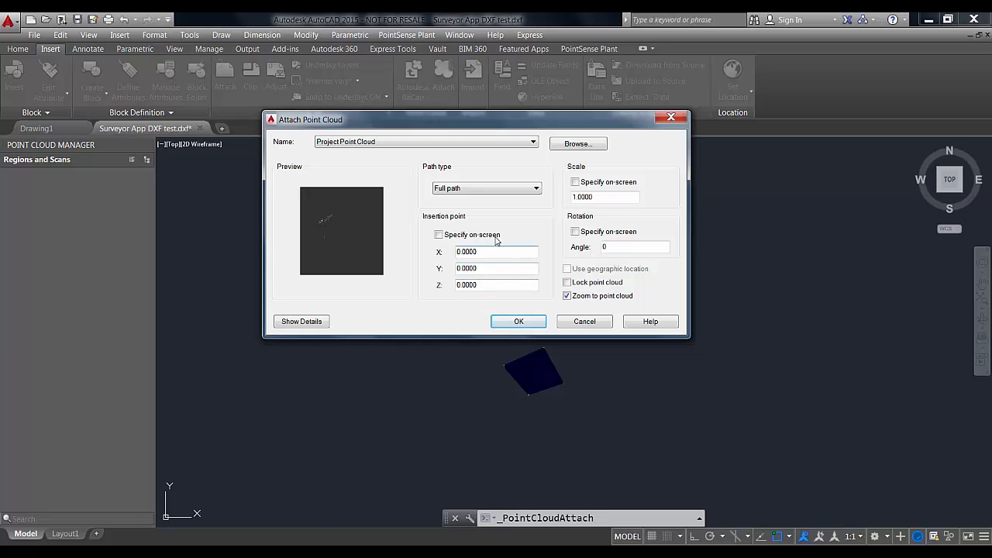
pyautogui.click(512, 322)
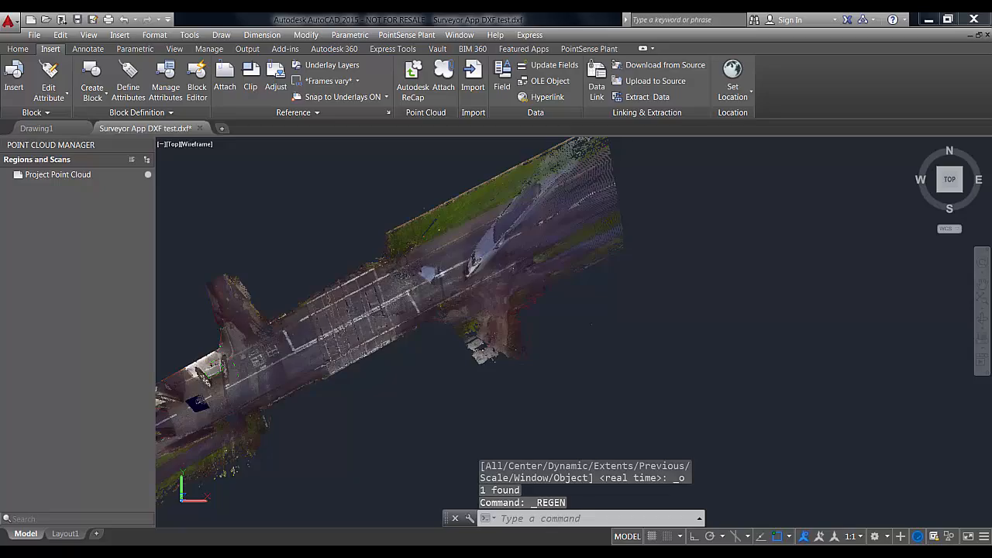
# Examine the red kerb line closely against the attached point cloud and select the line.
pyautogui.moveTo(286, 356); pyautogui.dragTo(520, 272, button='middle')
pyautogui.scroll(6, 478, 281)
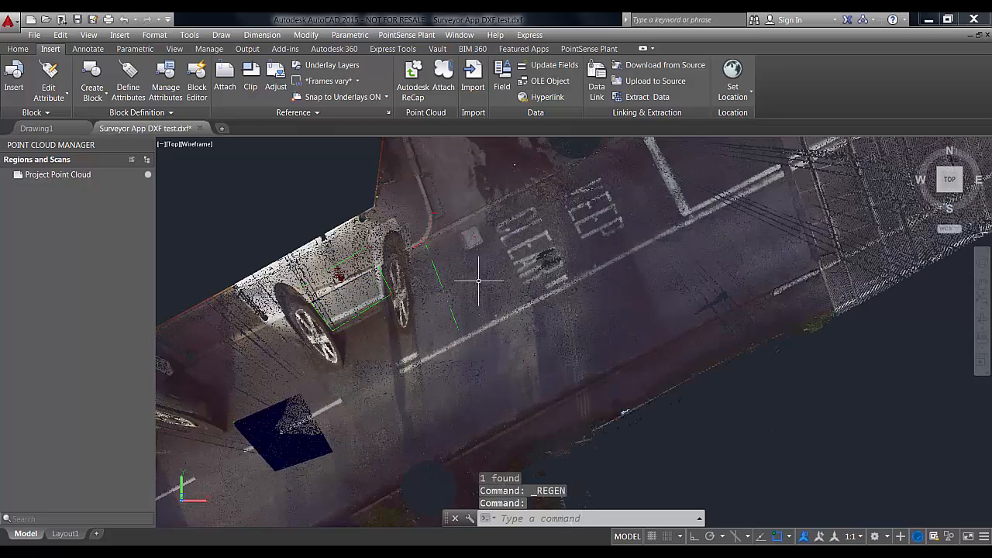
pyautogui.scroll(5, 438, 217)
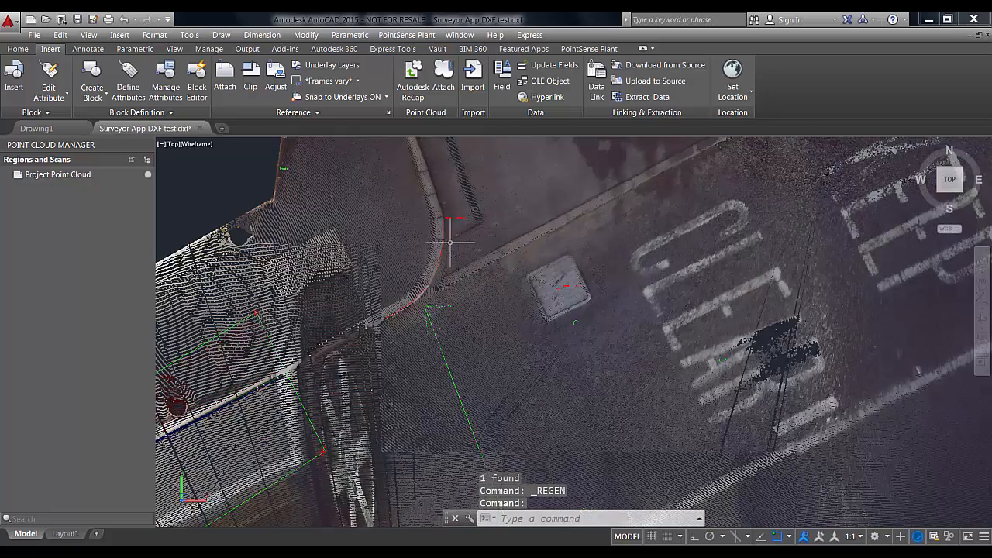
pyautogui.scroll(4, 450, 252)
pyautogui.moveTo(454, 294); pyautogui.dragTo(462, 347, button='middle')
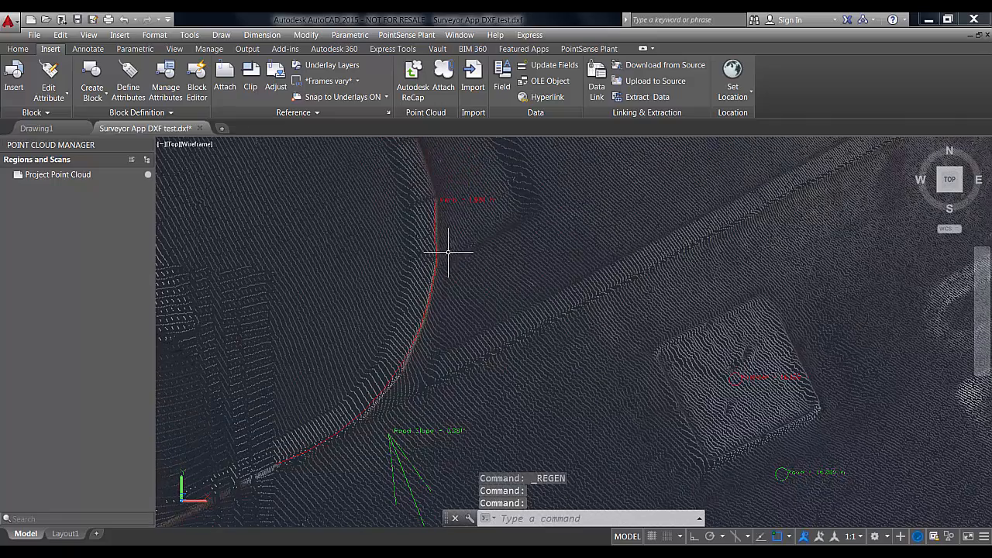
pyautogui.click(422, 322)
# Examine the exported survey objects over the point cloud from several 3D angles around the KEEP CLEAR road marking.
pyautogui.keyDown('shift'); pyautogui.moveTo(498, 383); pyautogui.dragTo(546, 341, button='middle'); pyautogui.keyUp('shift')
pyautogui.scroll(-2, 551, 364)
pyautogui.moveTo(589, 386); pyautogui.dragTo(607, 277, button='middle')
pyautogui.scroll(-2, 607, 278)
pyautogui.moveTo(708, 373); pyautogui.dragTo(706, 256, button='middle')
pyautogui.scroll(-4, 705, 259)
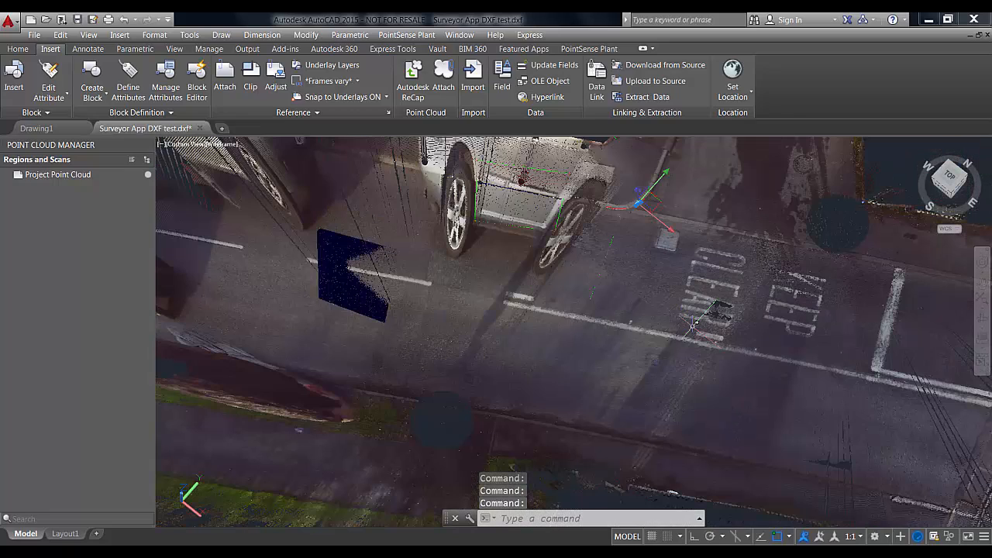
pyautogui.keyDown('shift'); pyautogui.moveTo(731, 263); pyautogui.dragTo(535, 322, button='middle'); pyautogui.keyUp('shift')
pyautogui.keyDown('shift'); pyautogui.moveTo(658, 335); pyautogui.dragTo(615, 333, button='middle'); pyautogui.keyUp('shift')
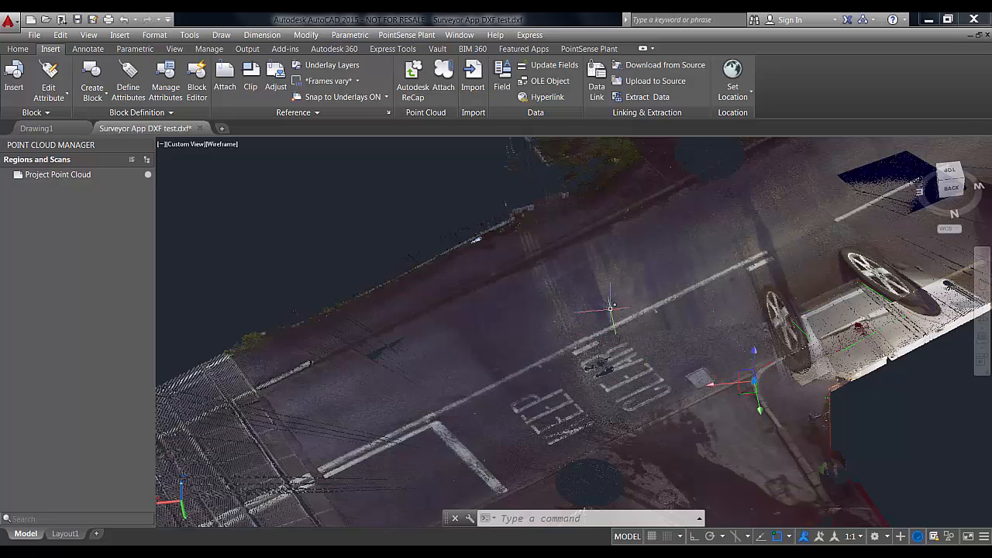
# Turn on 3D object snap in the drafting settings, keeping the point cloud Node, Perpendicular and Nearest to plane modes.
pyautogui.click(680, 537)
pyautogui.click(690, 519)
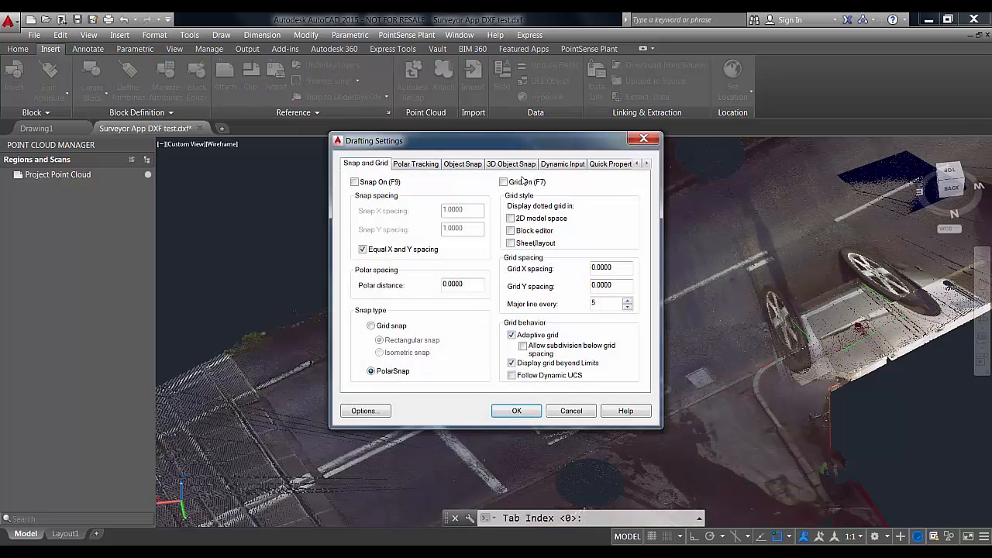
pyautogui.click(508, 164)
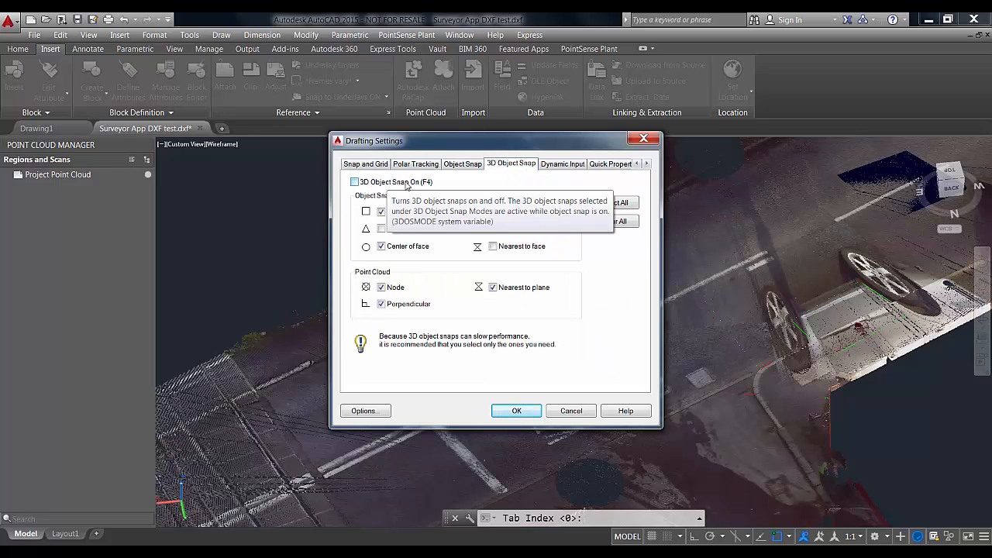
pyautogui.click(355, 183)
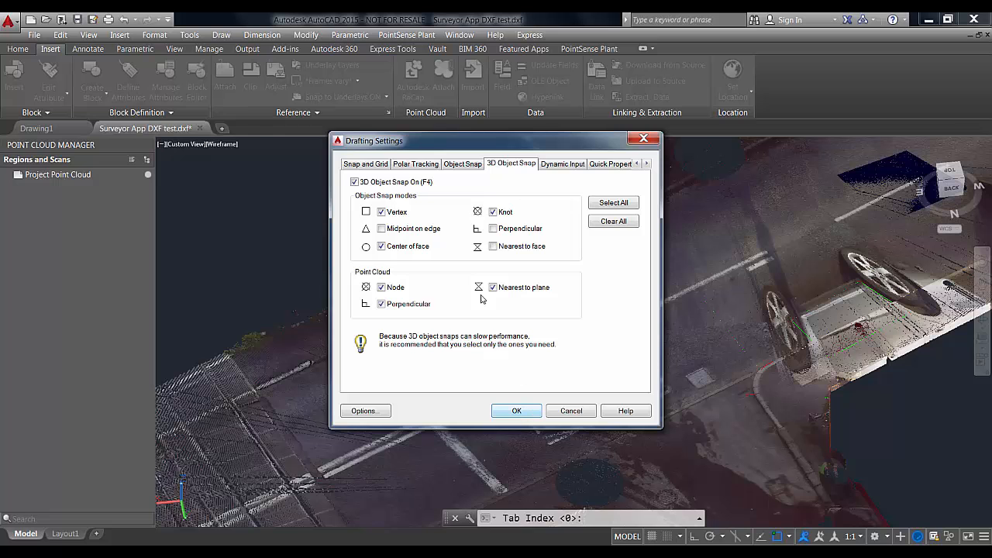
pyautogui.click(516, 411)
# Draw the first segment of a 3D polyline along the kerb beside the level crossing, snapping to the point cloud.
pyautogui.scroll(3, 476, 310)
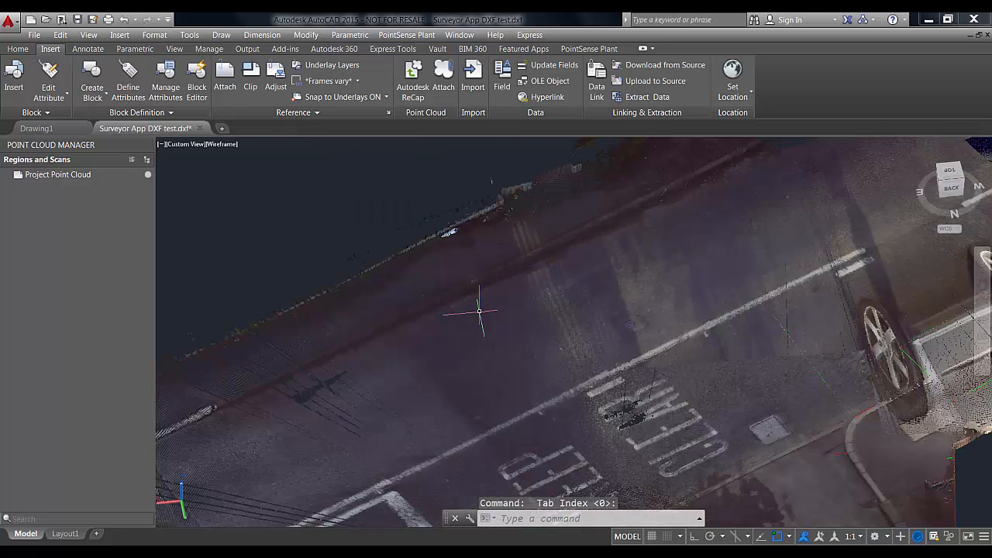
pyautogui.scroll(-3, 487, 353)
pyautogui.moveTo(521, 366); pyautogui.dragTo(752, 227, button='middle')
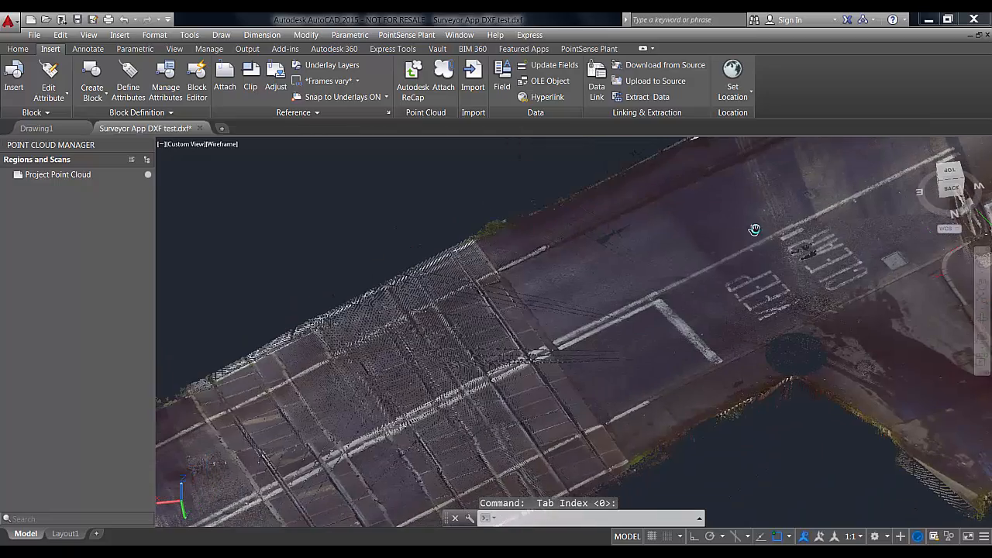
pyautogui.scroll(2, 527, 289)
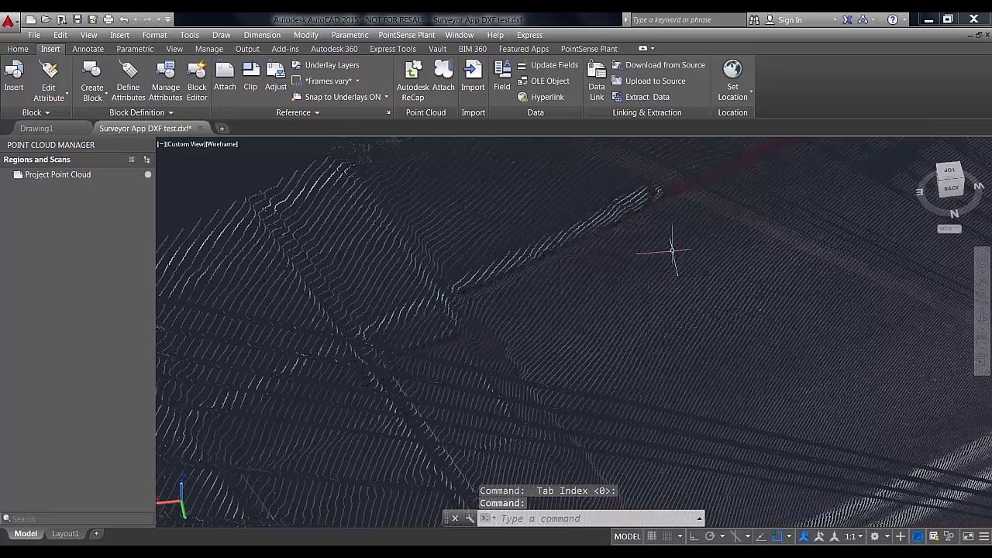
pyautogui.moveTo(762, 425); pyautogui.dragTo(613, 310, button='middle')
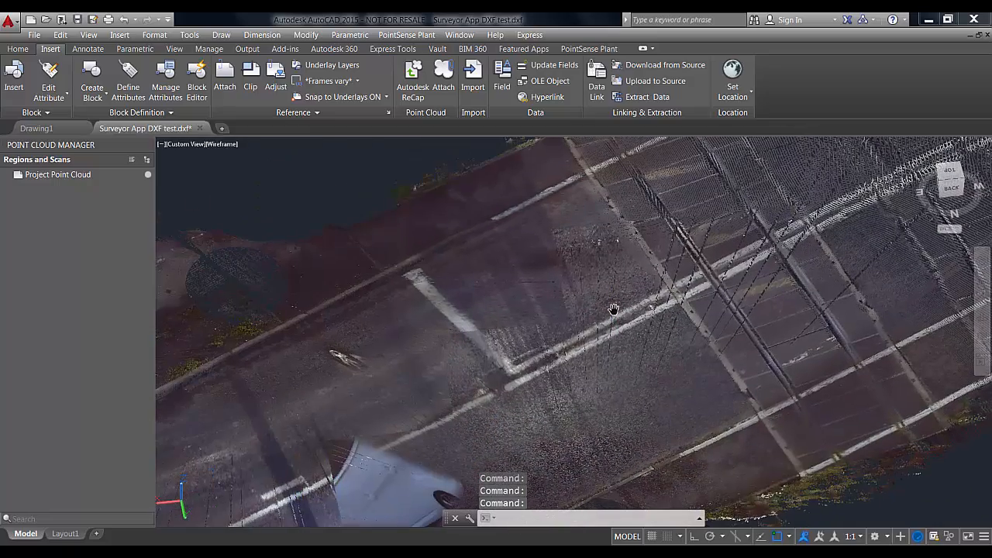
pyautogui.scroll(5, 431, 228)
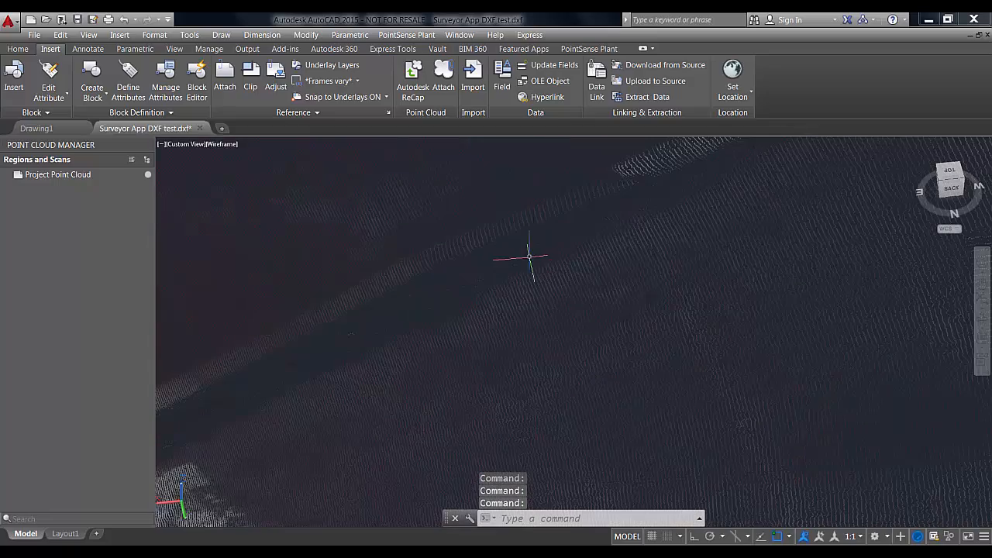
pyautogui.keyDown('shift'); pyautogui.moveTo(598, 339); pyautogui.dragTo(693, 206, button='middle'); pyautogui.keyUp('shift')
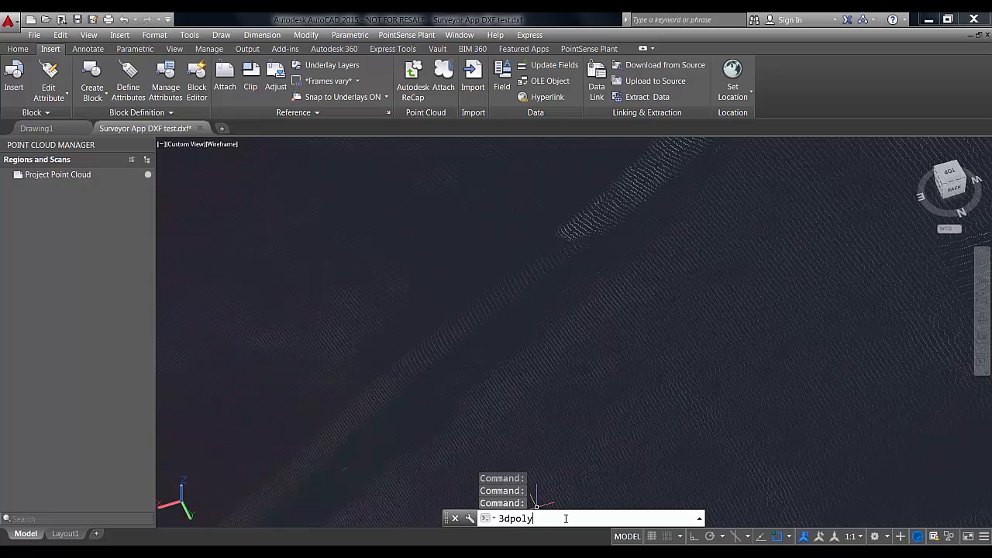
pyautogui.press('Return')
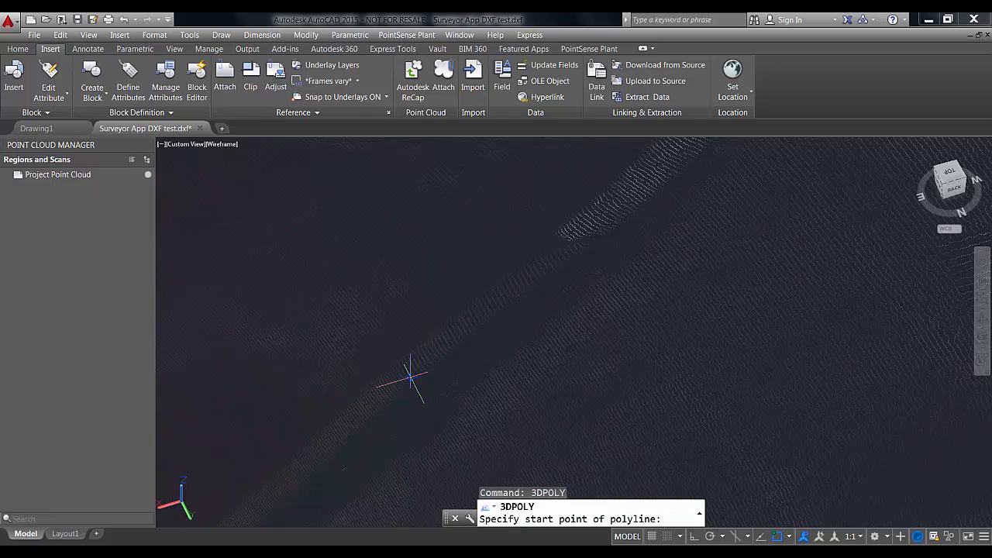
pyautogui.click(411, 380)
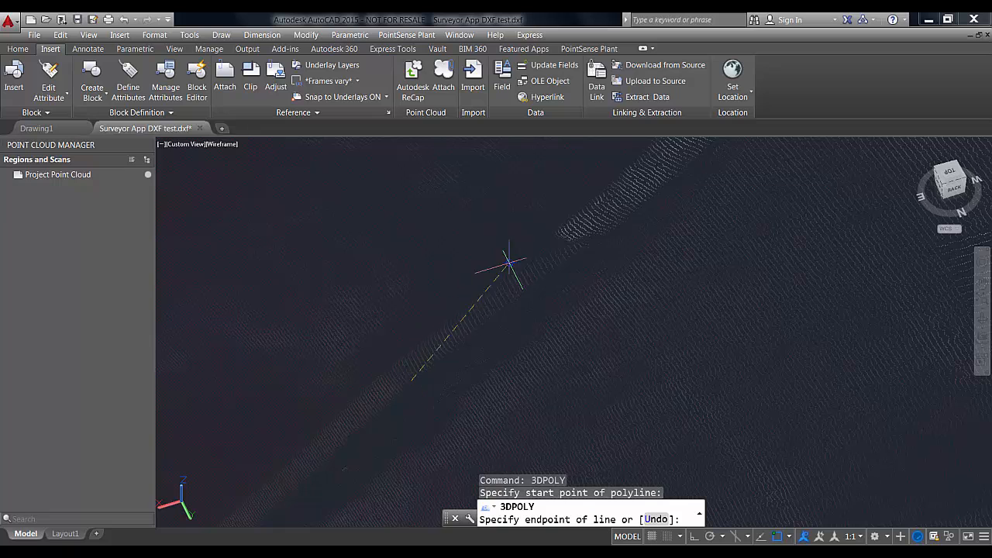
pyautogui.click(570, 255)
# Continue the 3D polyline along the kerb towards the crossing with three more vertices and finish it.
pyautogui.moveTo(737, 264); pyautogui.dragTo(610, 369, button='middle')
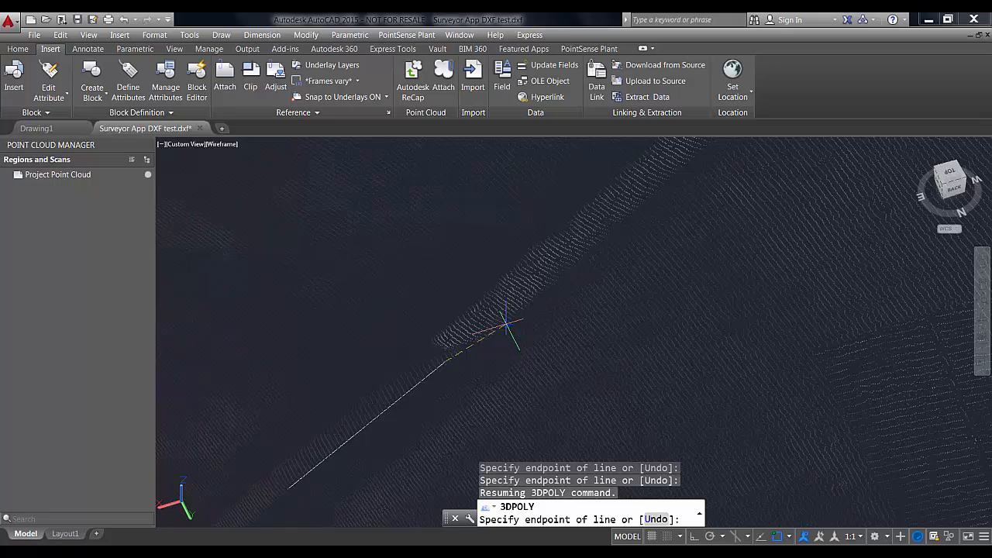
pyautogui.click(503, 323)
pyautogui.moveTo(630, 292); pyautogui.dragTo(503, 422, button='middle')
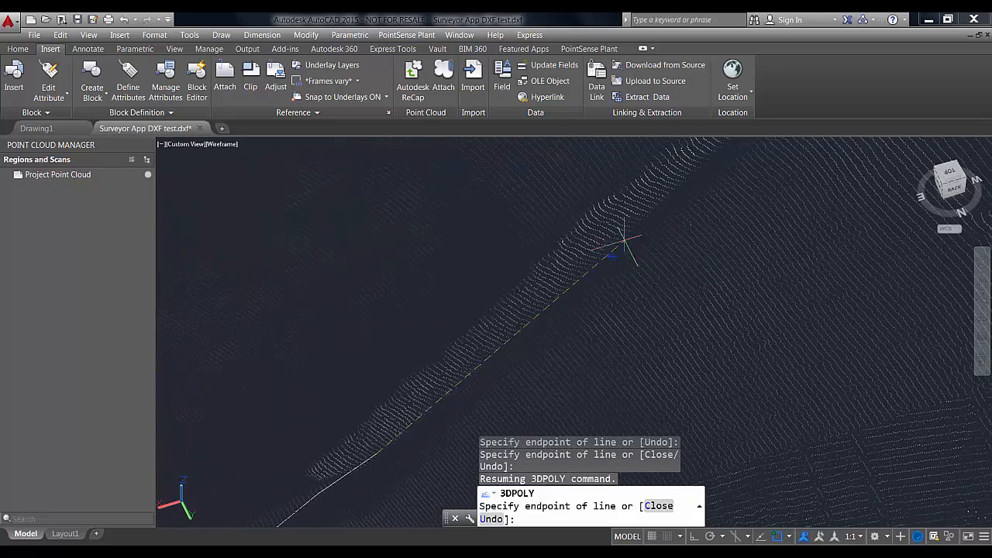
pyautogui.click(633, 228)
pyautogui.moveTo(770, 283); pyautogui.dragTo(636, 394, button='middle')
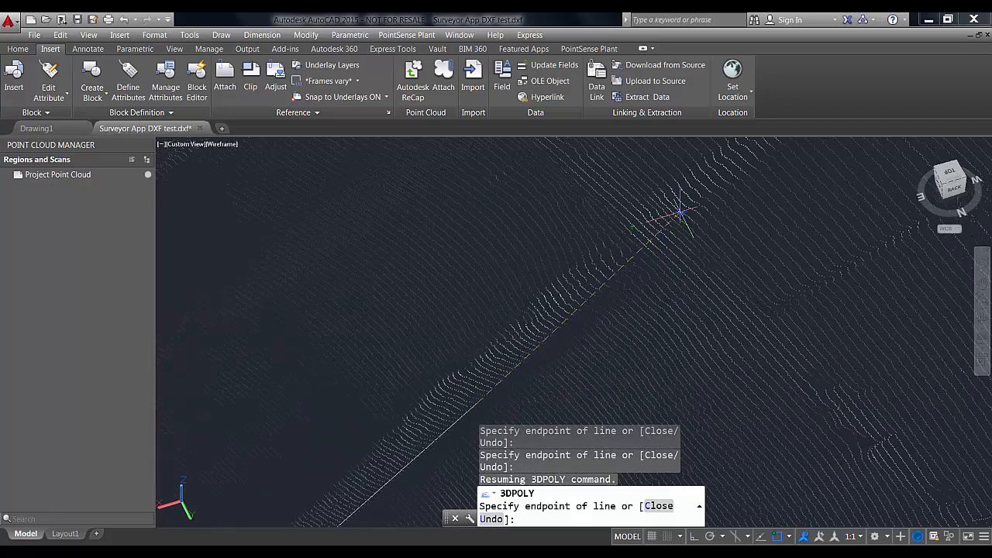
pyautogui.click(687, 212)
pyautogui.press('Return')
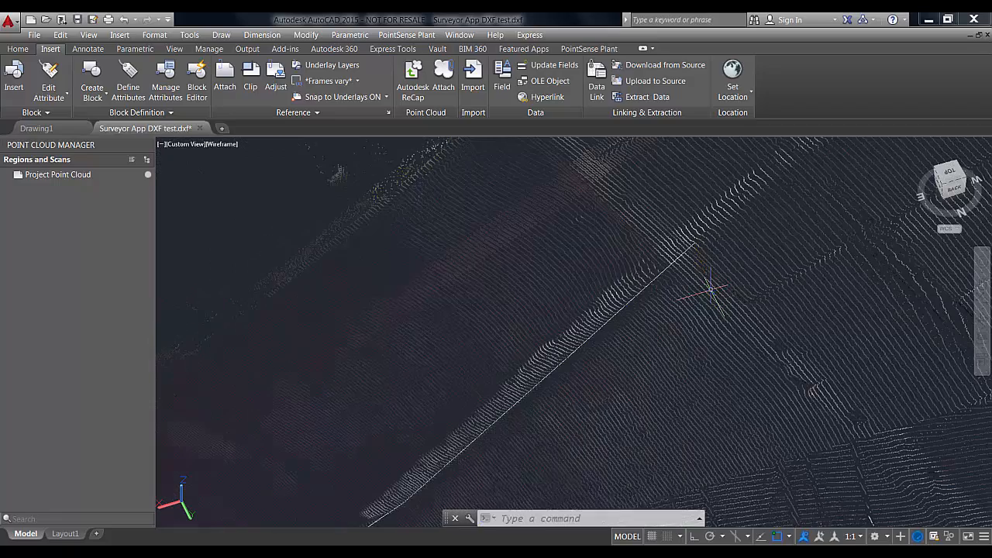
# Select the new 3D polyline along the kerb instead of the point cloud.
pyautogui.scroll(-5, 683, 322)
pyautogui.moveTo(675, 382); pyautogui.dragTo(580, 310, button='middle')
pyautogui.scroll(4, 576, 303)
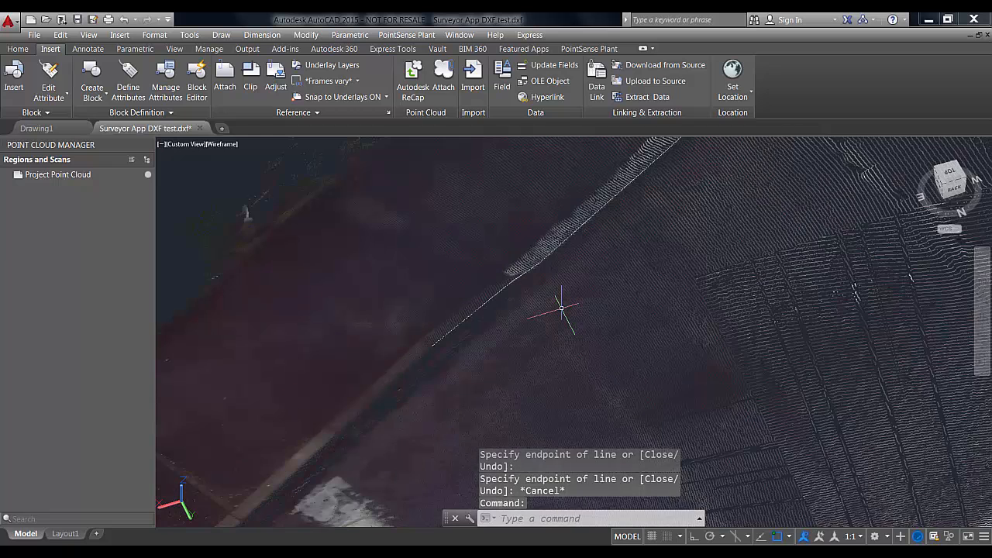
pyautogui.click(519, 273)
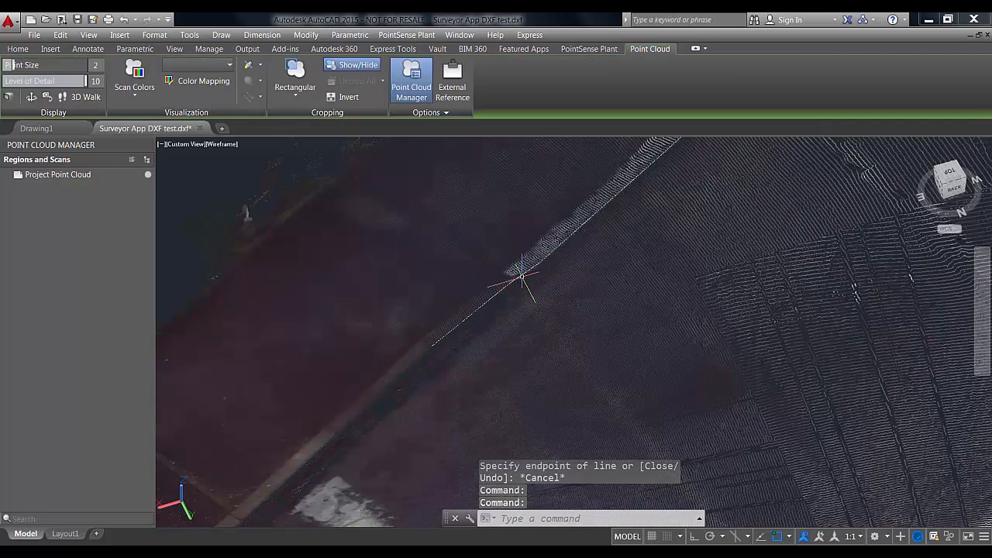
pyautogui.press('Escape')
pyautogui.click(518, 272)
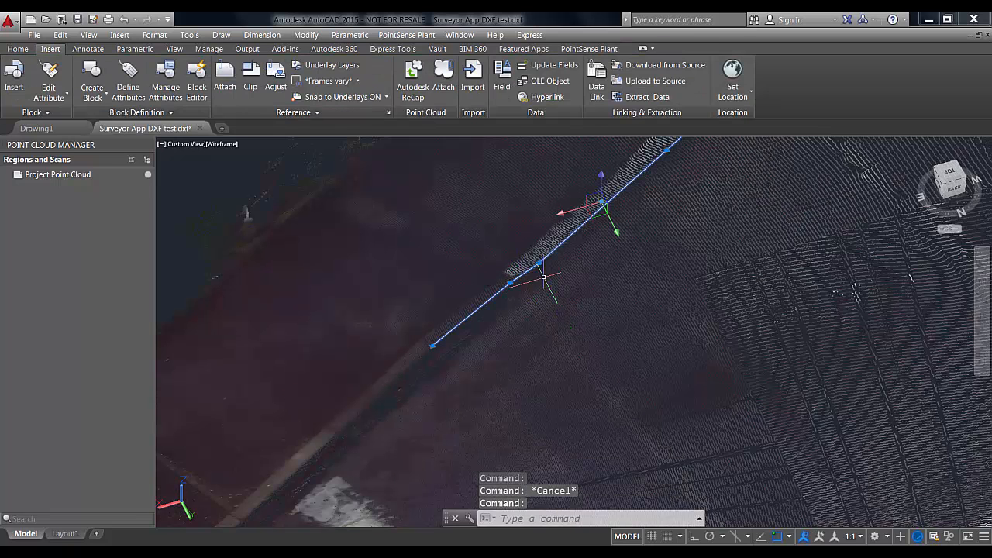
# Hide Project Point Cloud, examine the selected polyline's height changes from the side, then display the cloud again and clear the selection.
pyautogui.click(148, 174)
pyautogui.keyDown('shift'); pyautogui.moveTo(625, 340); pyautogui.dragTo(549, 277, button='middle'); pyautogui.keyUp('shift')
pyautogui.scroll(5, 452, 193)
pyautogui.scroll(-2, 489, 255)
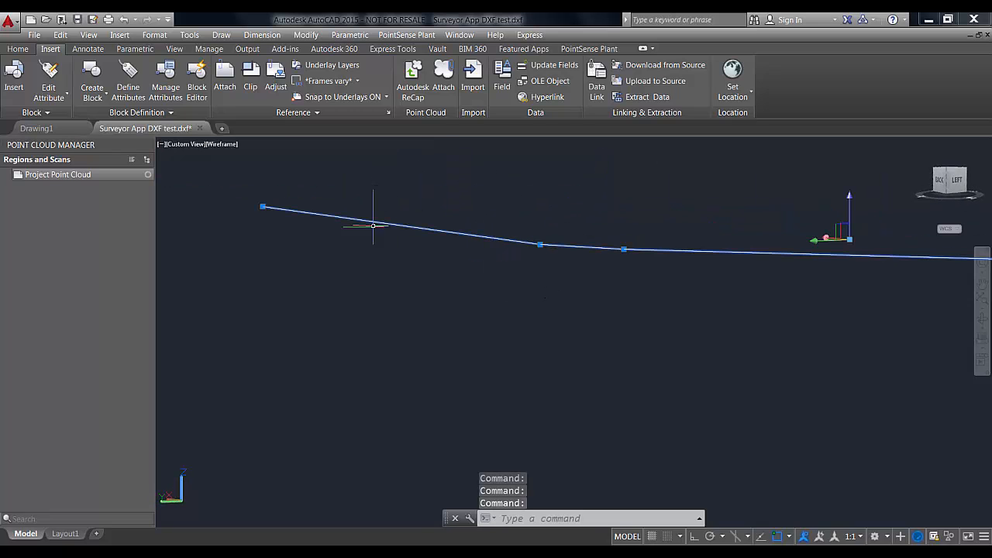
pyautogui.scroll(-2, 473, 264)
pyautogui.scroll(-2, 527, 306)
pyautogui.keyDown('shift'); pyautogui.moveTo(546, 311); pyautogui.dragTo(651, 345, button='middle'); pyautogui.keyUp('shift')
pyautogui.click(148, 177)
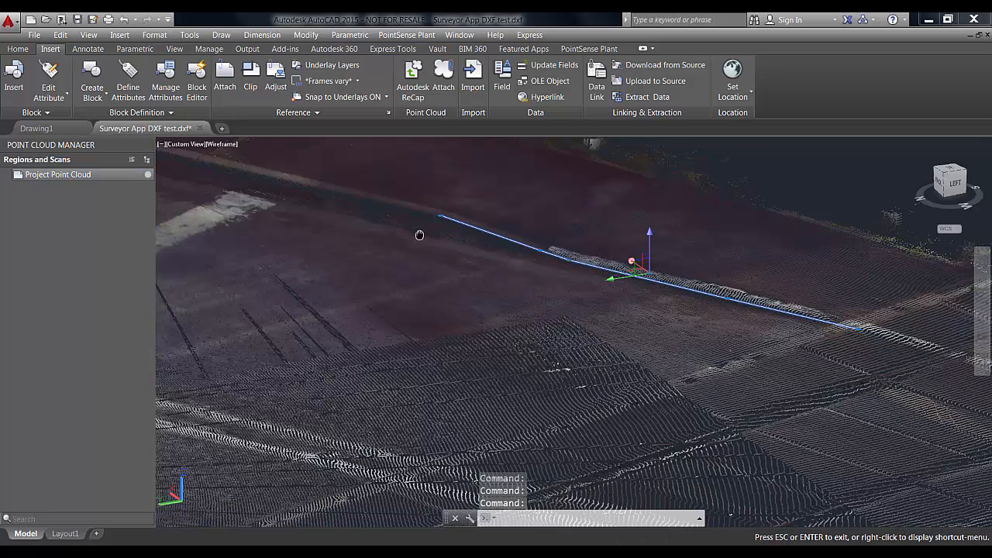
pyautogui.scroll(3, 525, 328)
pyautogui.press('Escape')
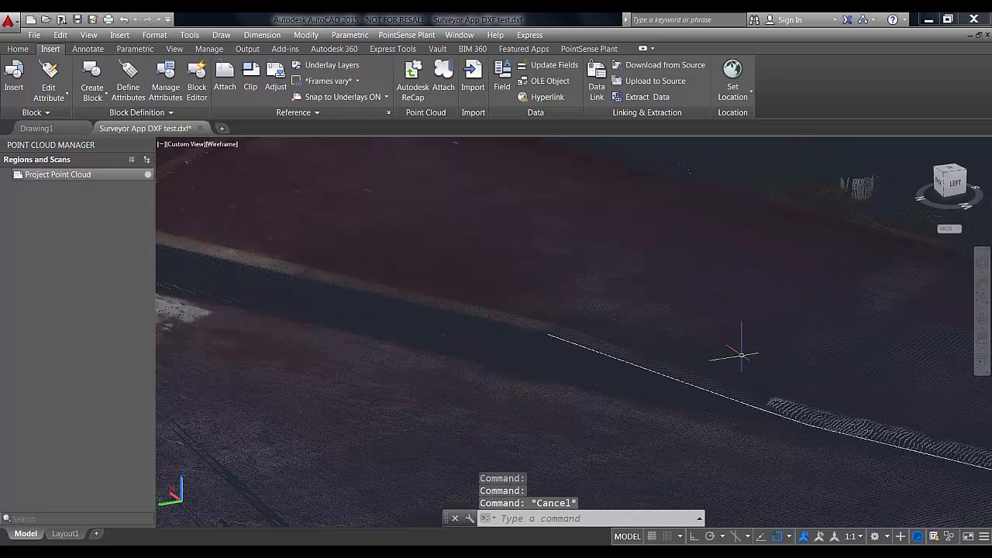
# Draw another 3D polyline from the end of the existing one, following the kerb edge away from the level crossing, and finish it.
pyautogui.write('3dpoly')
pyautogui.press('Return')
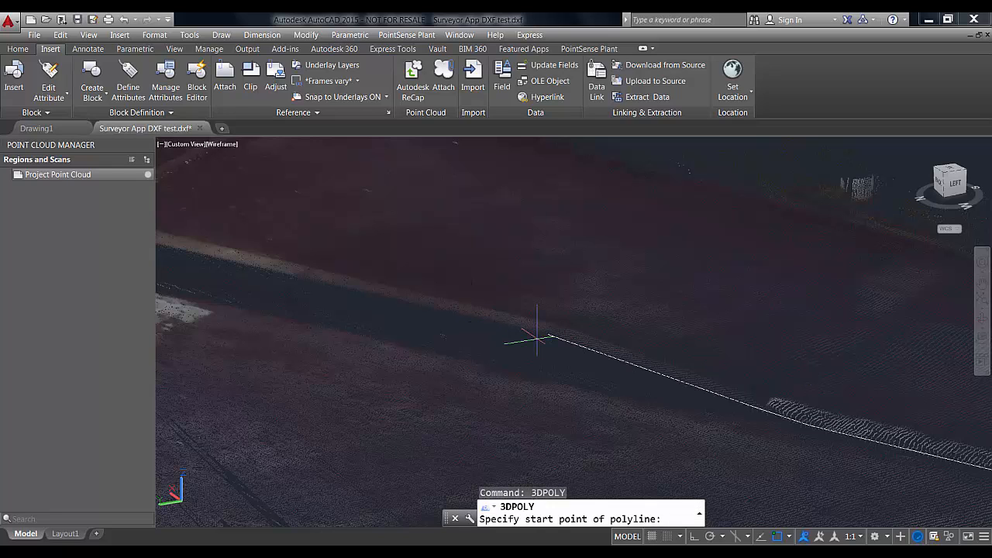
pyautogui.click(548, 333)
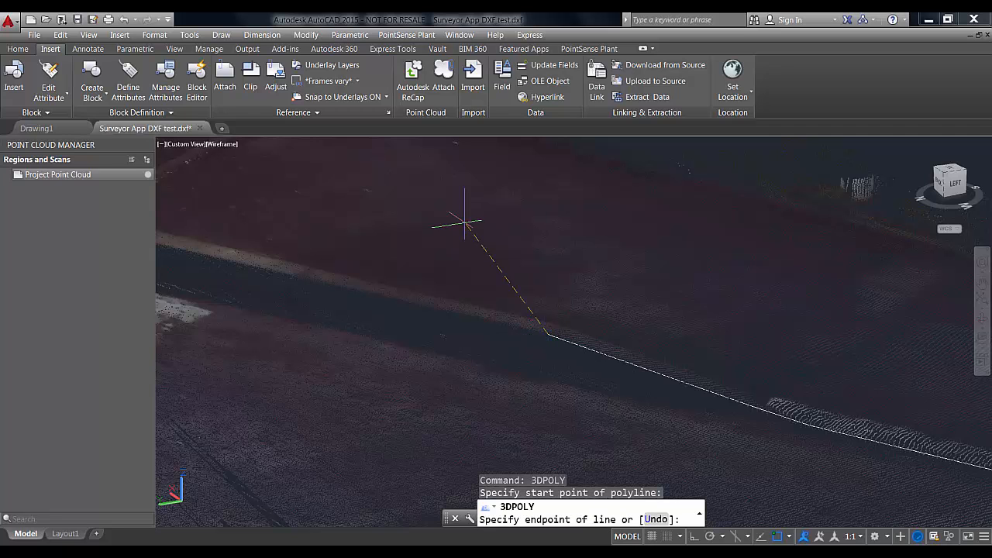
pyautogui.click(303, 277)
pyautogui.moveTo(352, 226); pyautogui.dragTo(659, 334, button='middle')
pyautogui.click(357, 324)
pyautogui.moveTo(341, 264); pyautogui.dragTo(751, 366, button='middle')
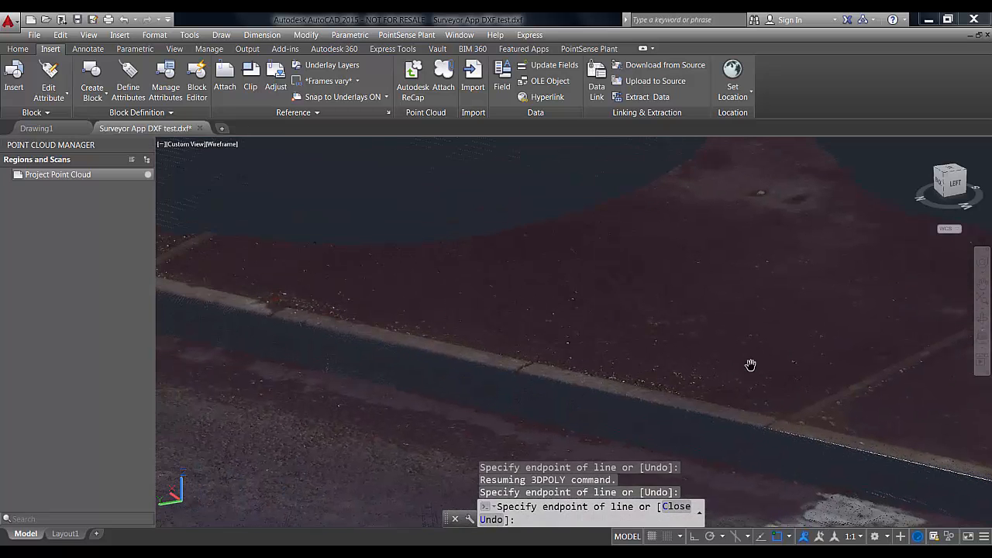
pyautogui.click(520, 370)
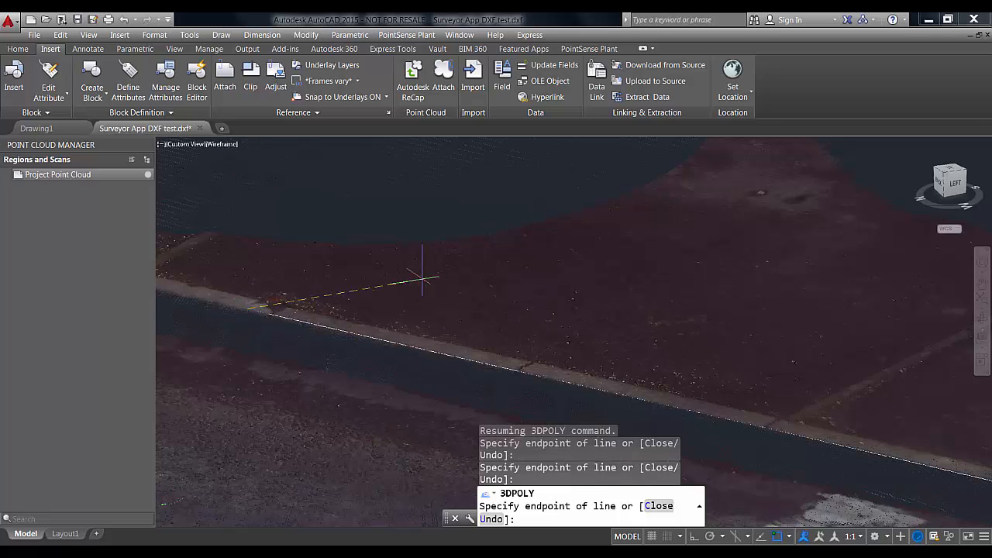
pyautogui.press('Escape')
pyautogui.press('Escape')
# Display the whole point cloud in top view, rotated so that north faces up.
pyautogui.scroll(-3, 460, 287)
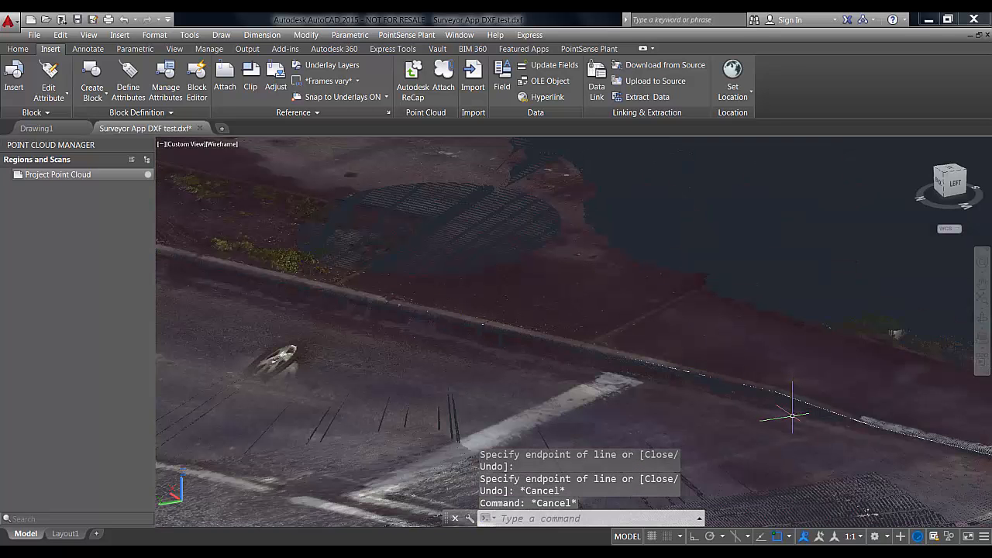
pyautogui.moveTo(861, 439); pyautogui.dragTo(637, 356, button='middle')
pyautogui.scroll(-2, 640, 366)
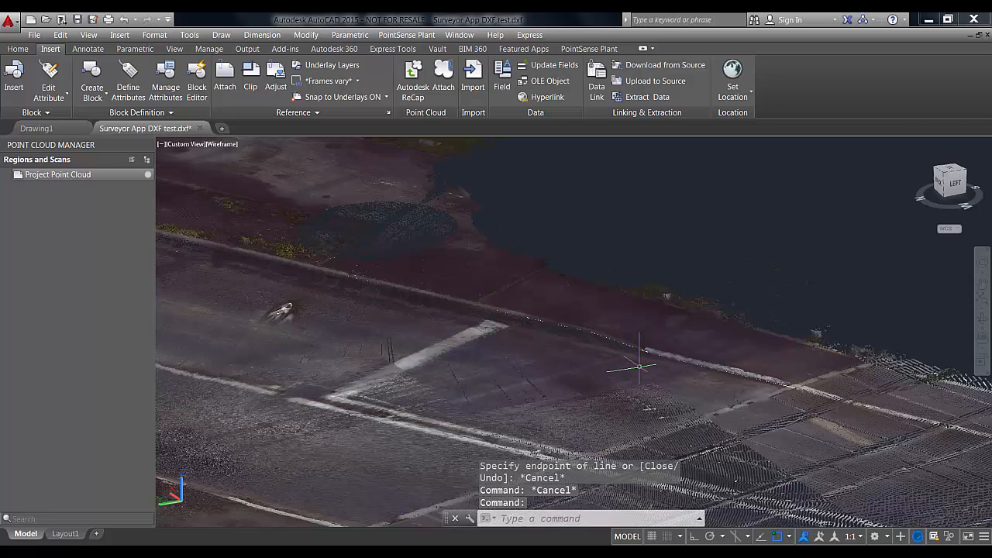
pyautogui.scroll(-3, 639, 366)
pyautogui.moveTo(663, 377); pyautogui.dragTo(678, 302, button='middle')
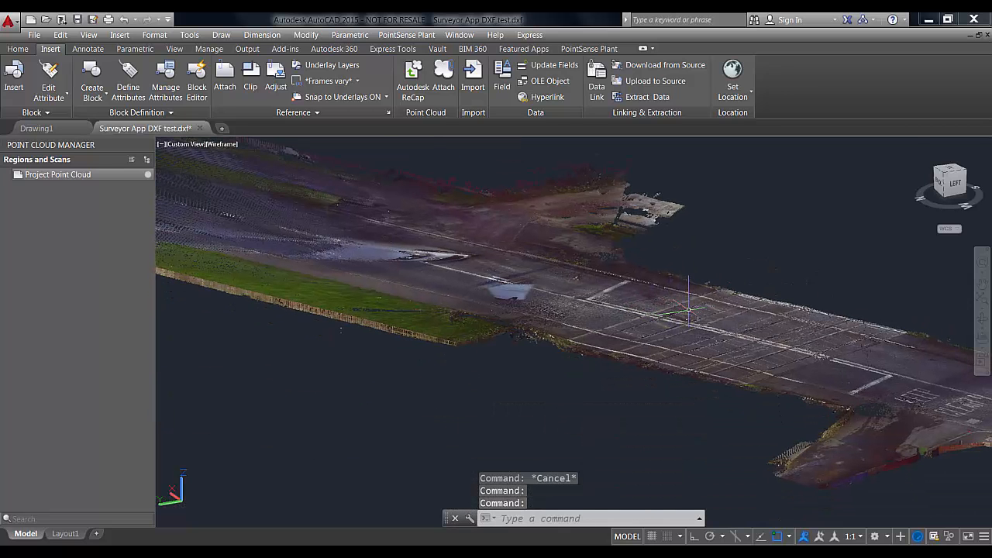
pyautogui.click(951, 173)
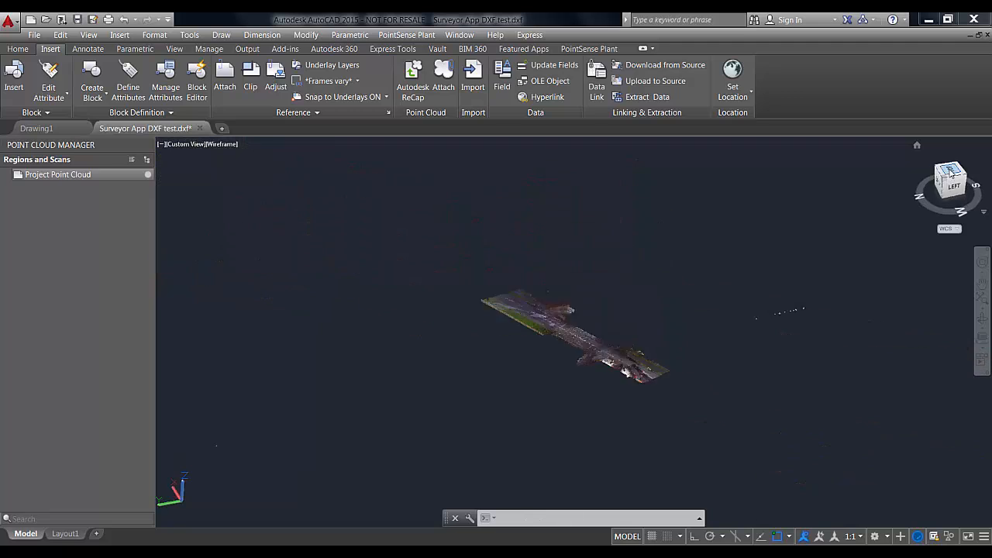
pyautogui.scroll(4, 621, 380)
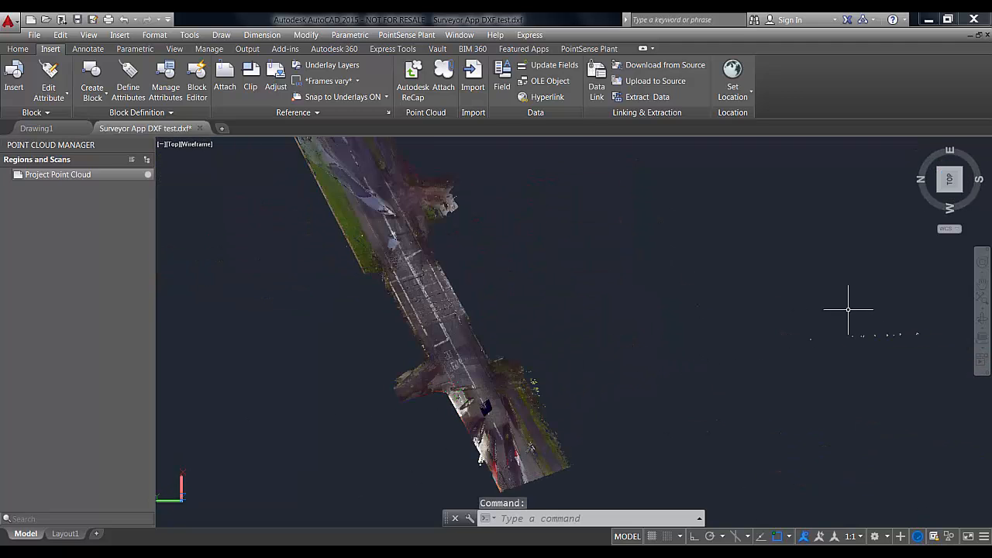
pyautogui.click(985, 152)
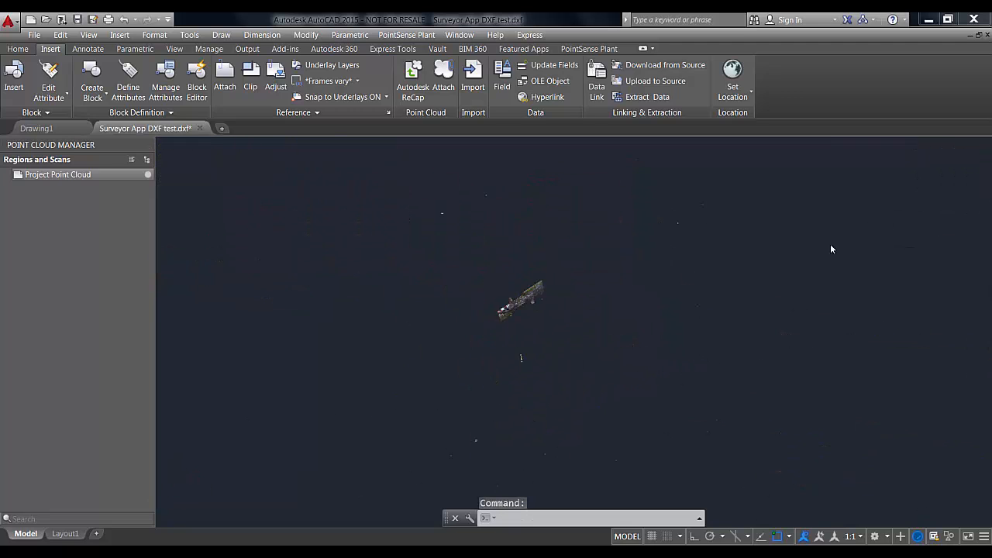
pyautogui.scroll(3, 516, 301)
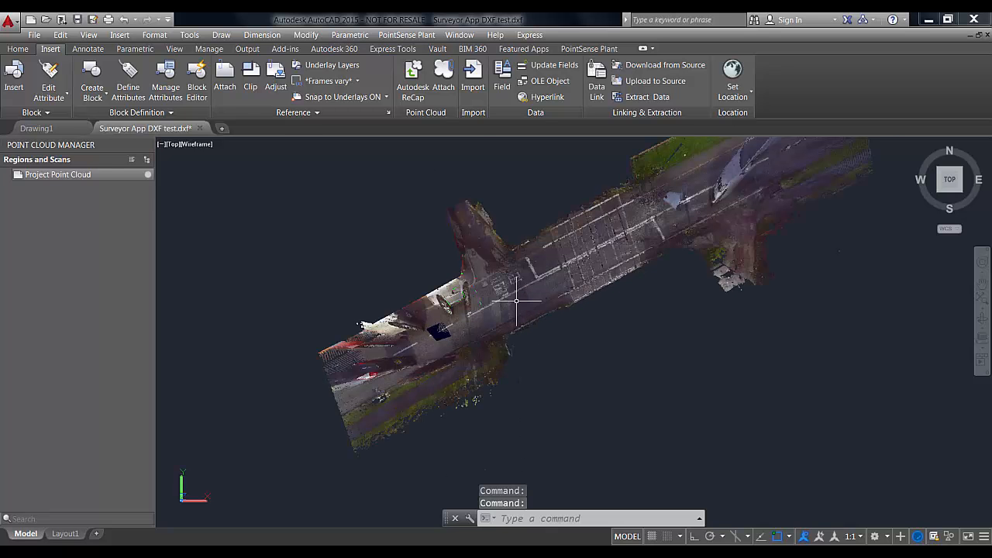
pyautogui.scroll(2, 377, 395)
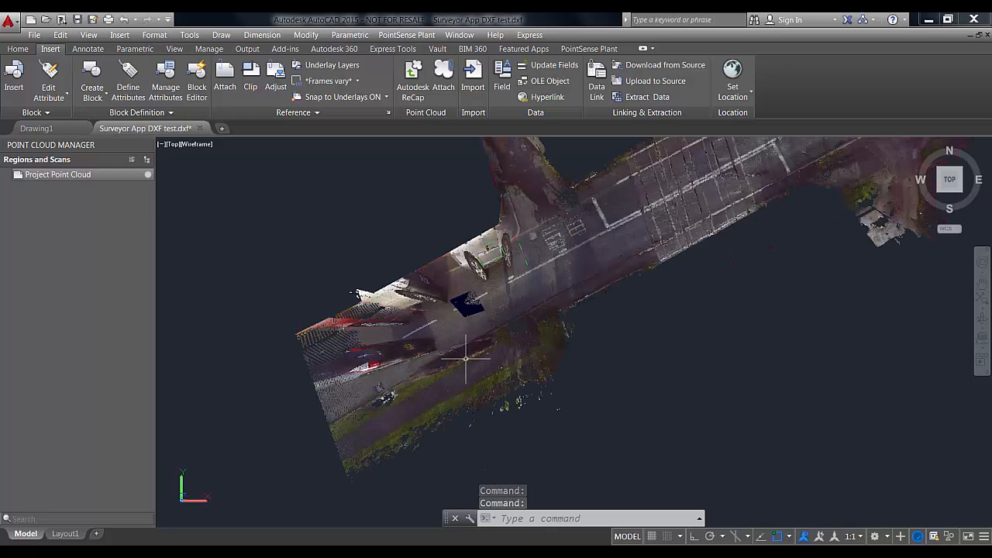
pyautogui.moveTo(598, 270); pyautogui.dragTo(498, 333, button='middle')
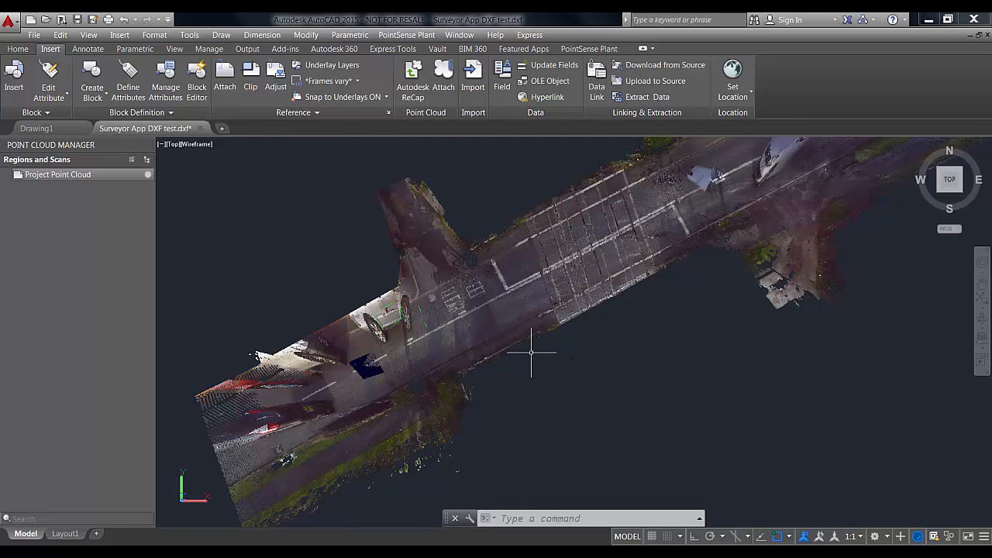
# Define a new UCS with its origin on the kerb at the road's southwest end, X-axis along the kerb towards the crossing, and XY plane towards the verge.
pyautogui.click(955, 230)
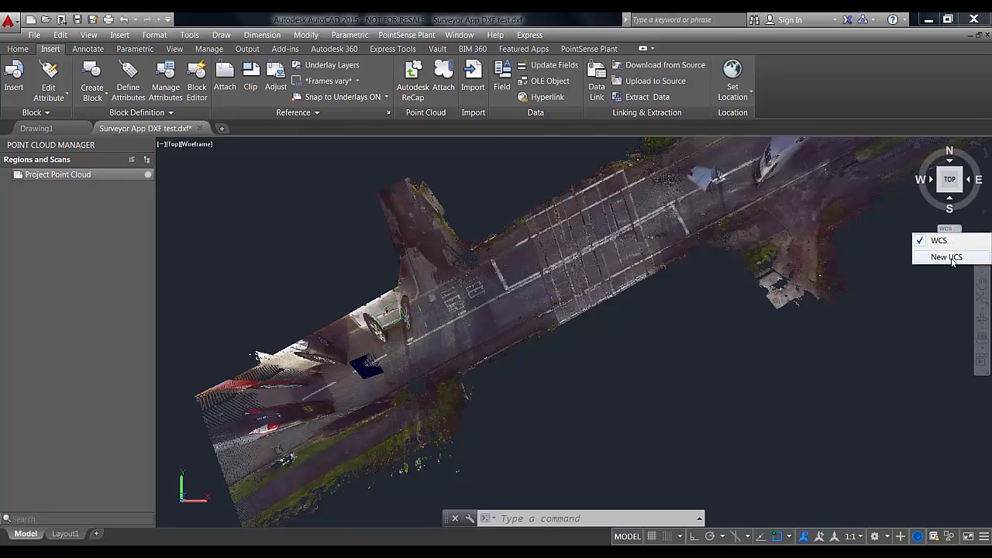
pyautogui.click(948, 258)
pyautogui.moveTo(348, 394); pyautogui.dragTo(473, 320, button='middle')
pyautogui.scroll(5, 388, 388)
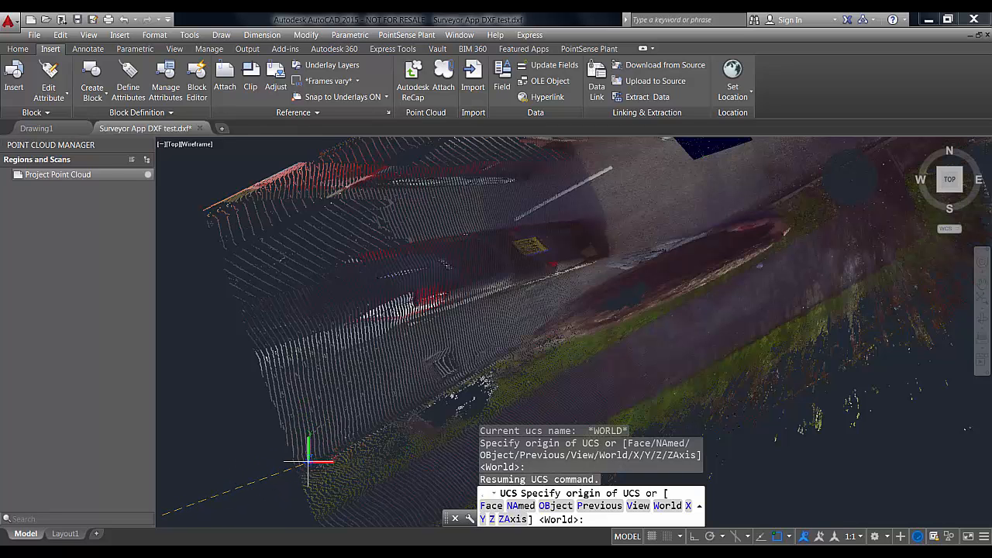
pyautogui.click(309, 462)
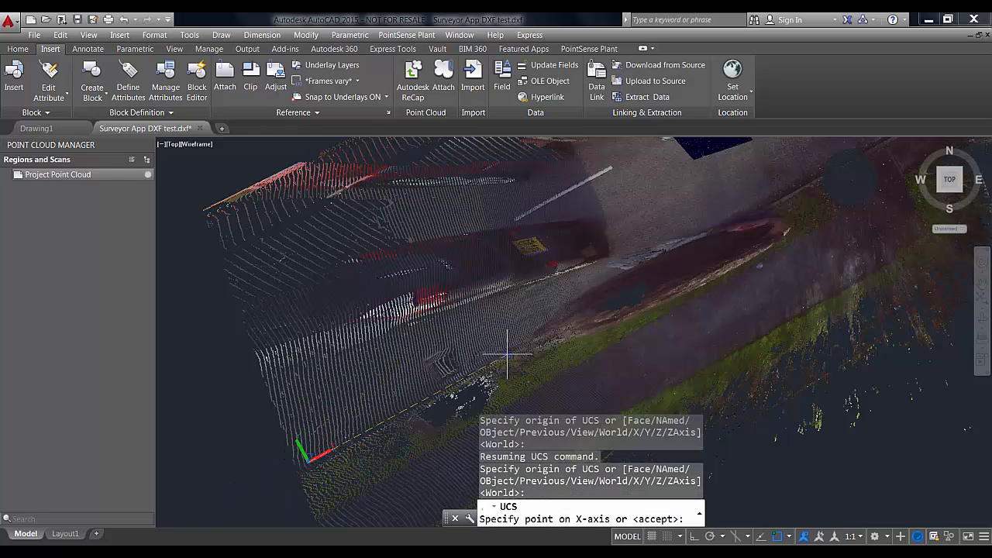
pyautogui.scroll(-4, 507, 355)
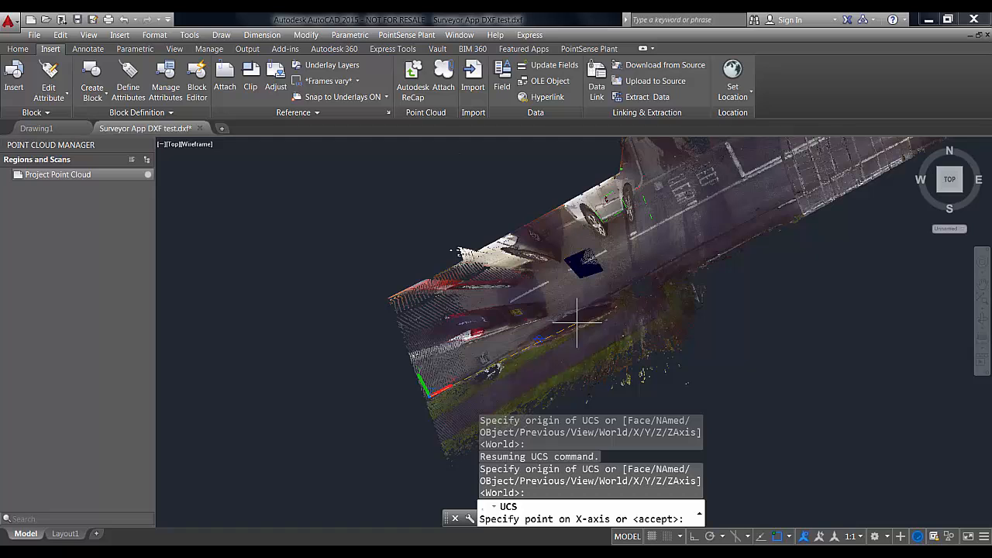
pyautogui.click(809, 190)
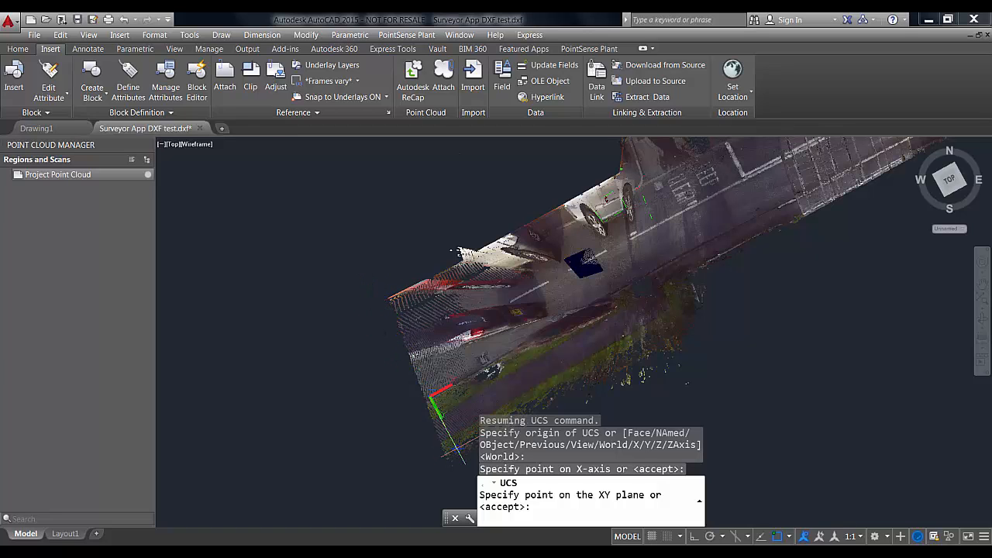
pyautogui.click(456, 449)
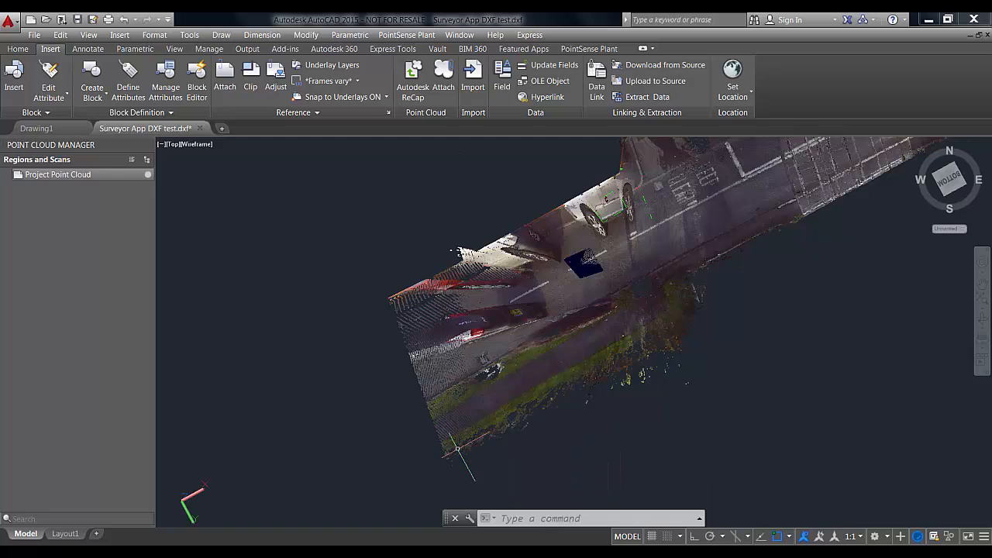
# Orient the view to the top of the new UCS so the road runs horizontally across the drawing area.
pyautogui.click(958, 180)
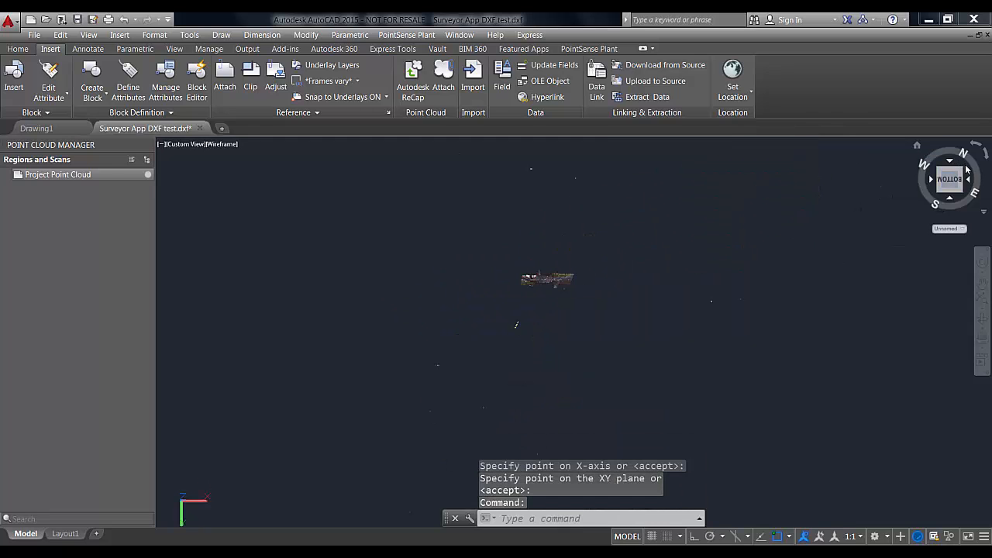
pyautogui.click(951, 162)
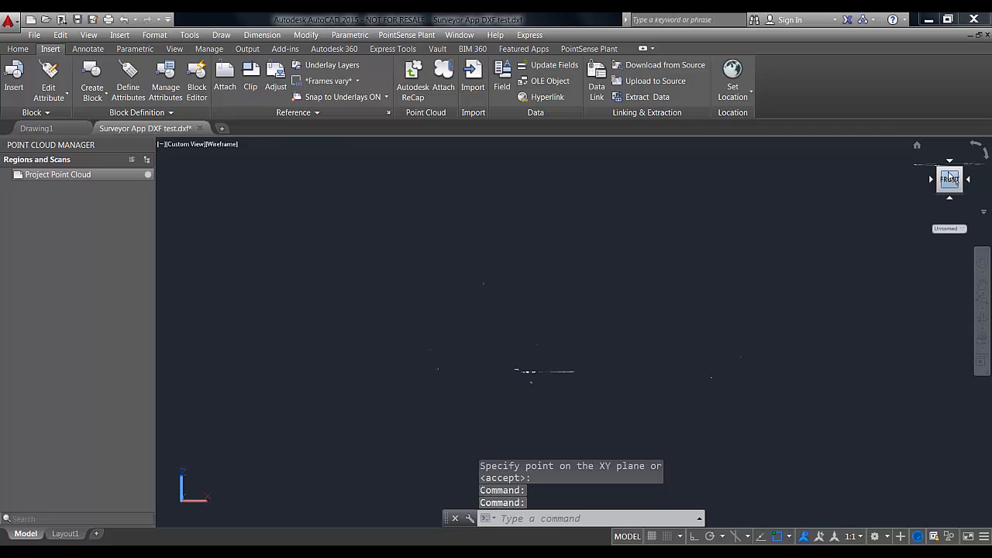
pyautogui.click(950, 162)
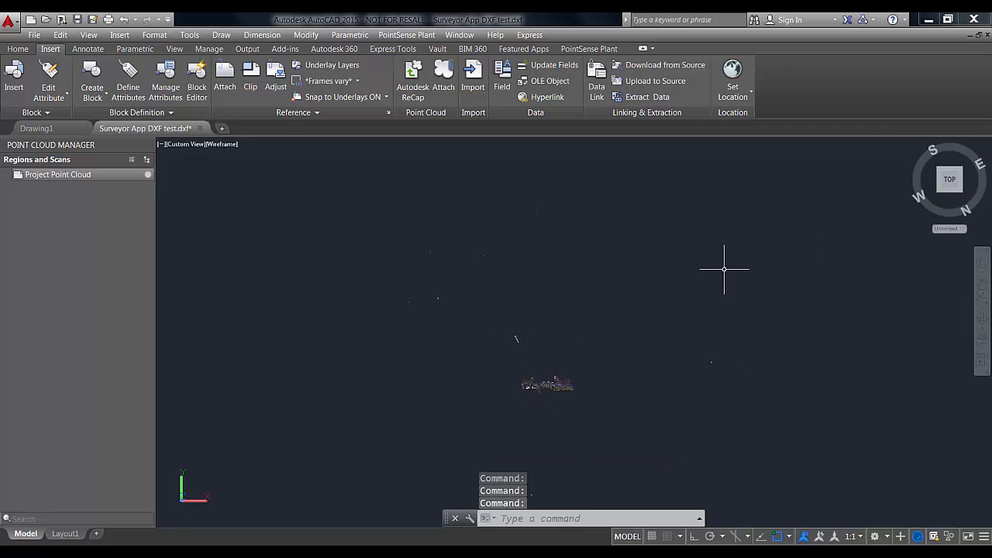
pyautogui.scroll(8, 540, 388)
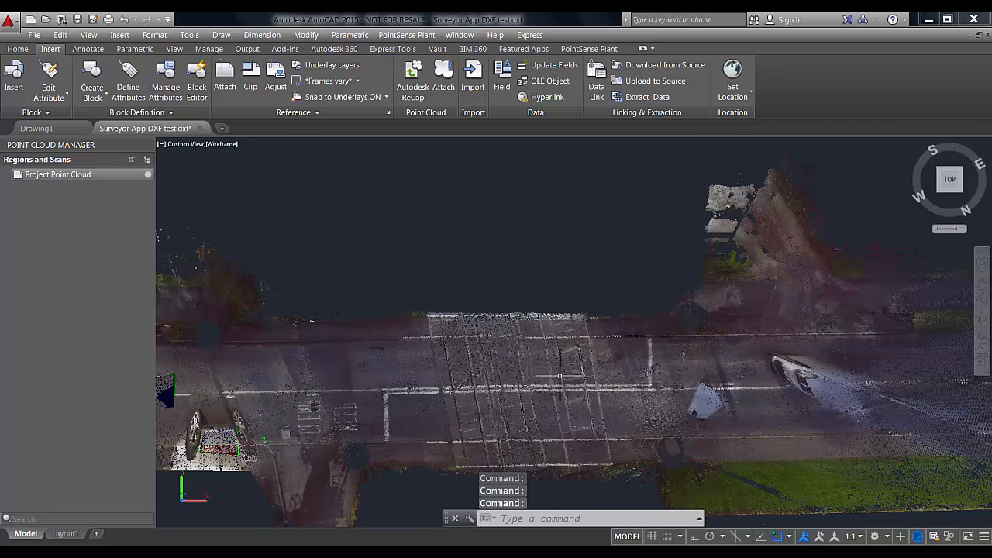
pyautogui.moveTo(475, 383); pyautogui.dragTo(461, 341, button='middle')
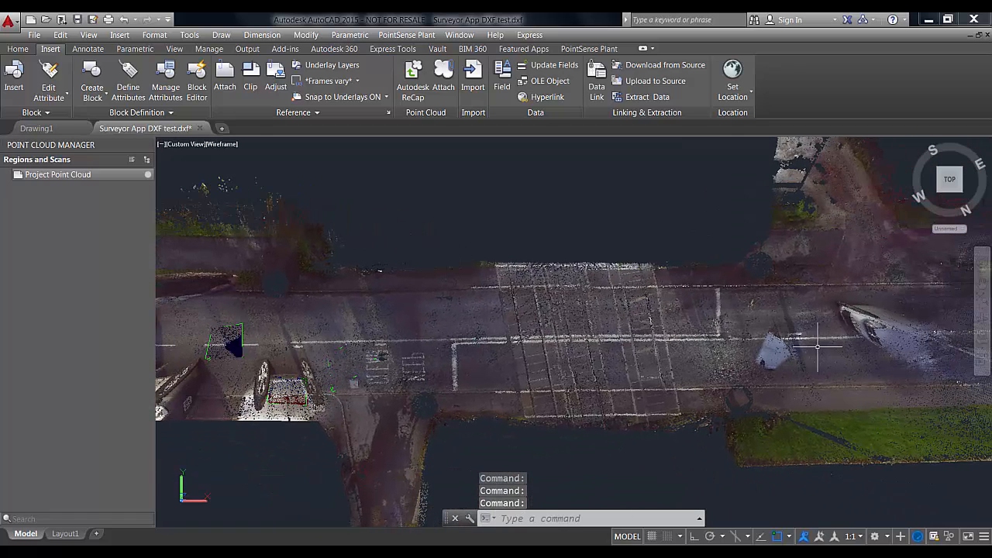
pyautogui.scroll(-2, 711, 359)
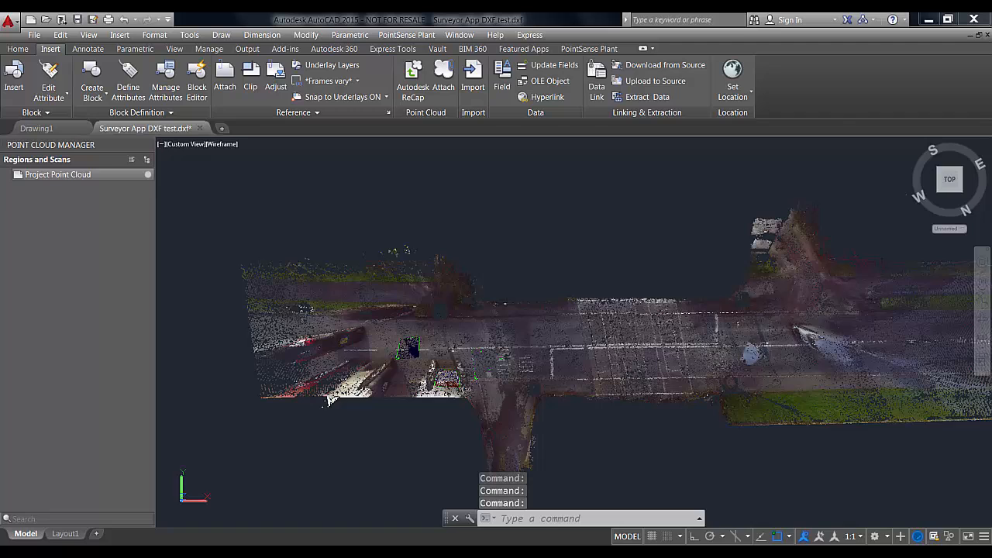
pyautogui.moveTo(776, 330); pyautogui.dragTo(627, 334, button='middle')
pyautogui.moveTo(506, 354); pyautogui.dragTo(555, 351, button='middle')
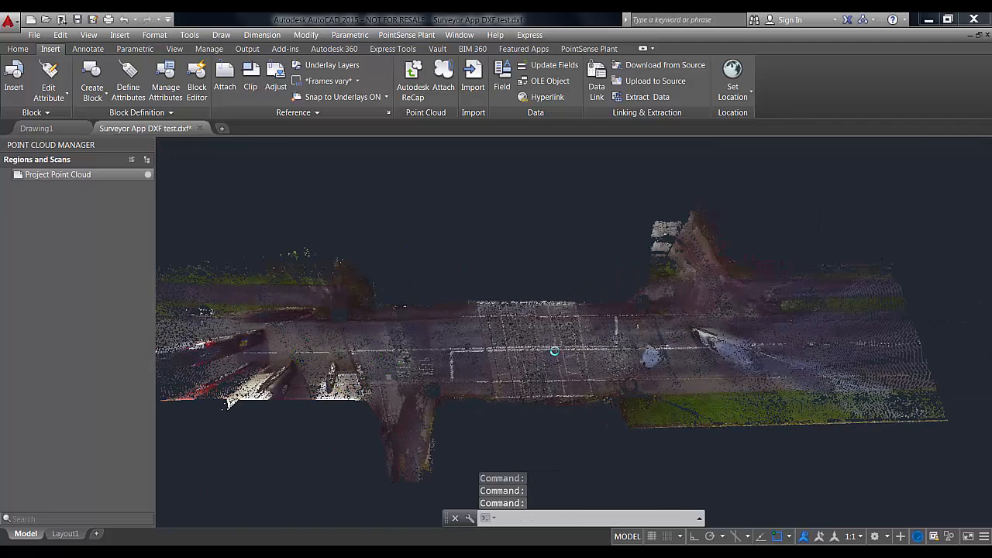
# Check the 3D Object Snap modes in the drafting settings and accept them.
pyautogui.click(681, 536)
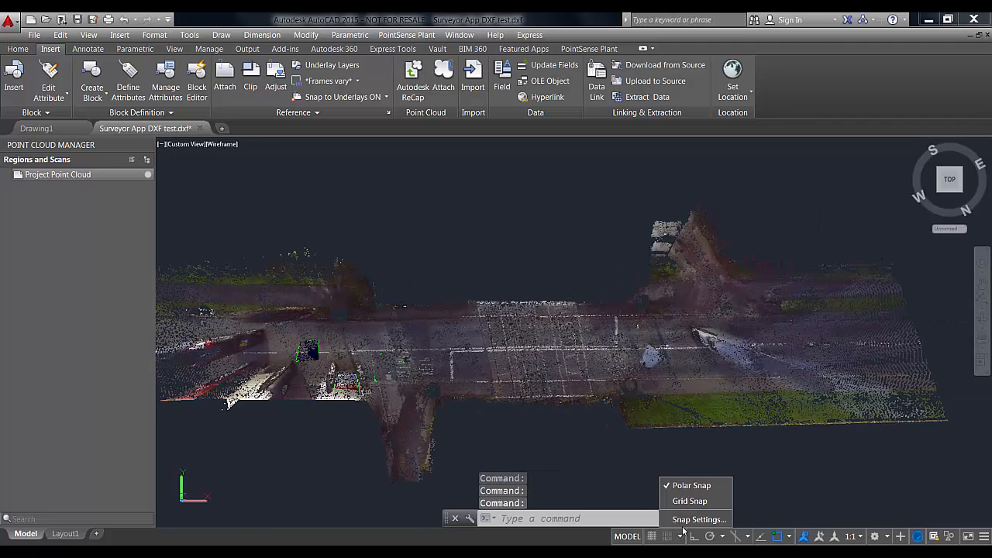
pyautogui.click(685, 519)
pyautogui.click(500, 165)
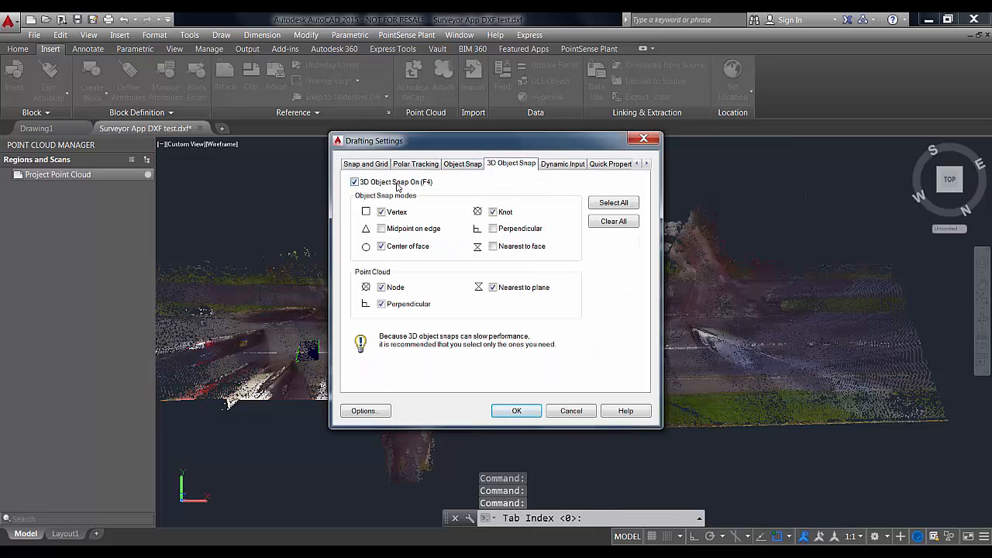
pyautogui.click(515, 411)
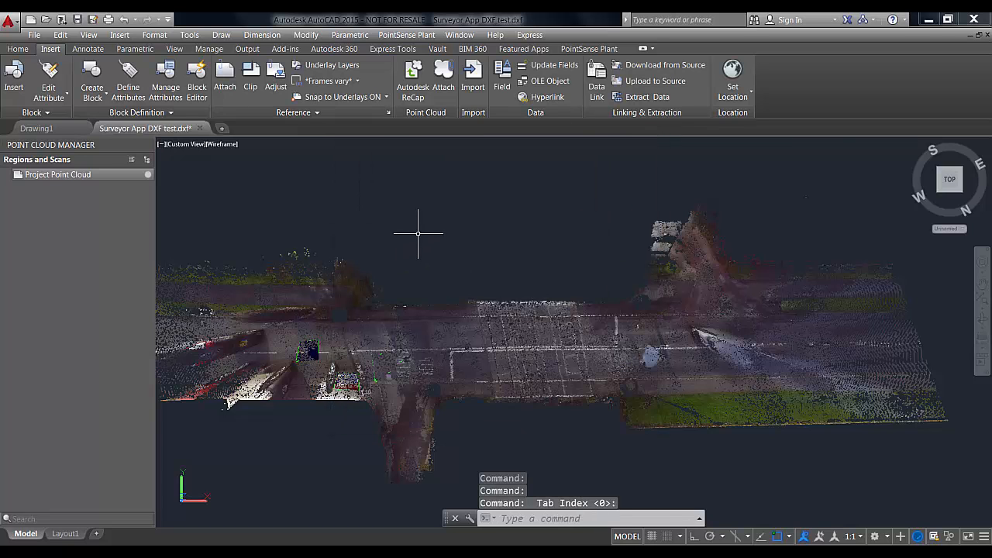
# Trace the outline of the square surface cover around the red survey point with a four-sided 2D polyline back to its start.
pyautogui.scroll(-3, 421, 228)
pyautogui.click(17, 50)
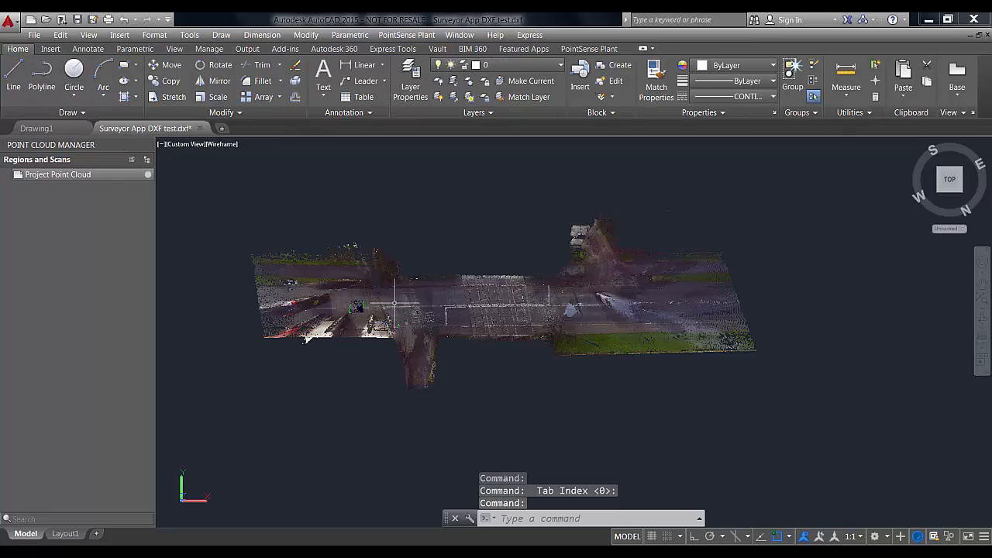
pyautogui.scroll(3, 396, 303)
pyautogui.scroll(10, 312, 310)
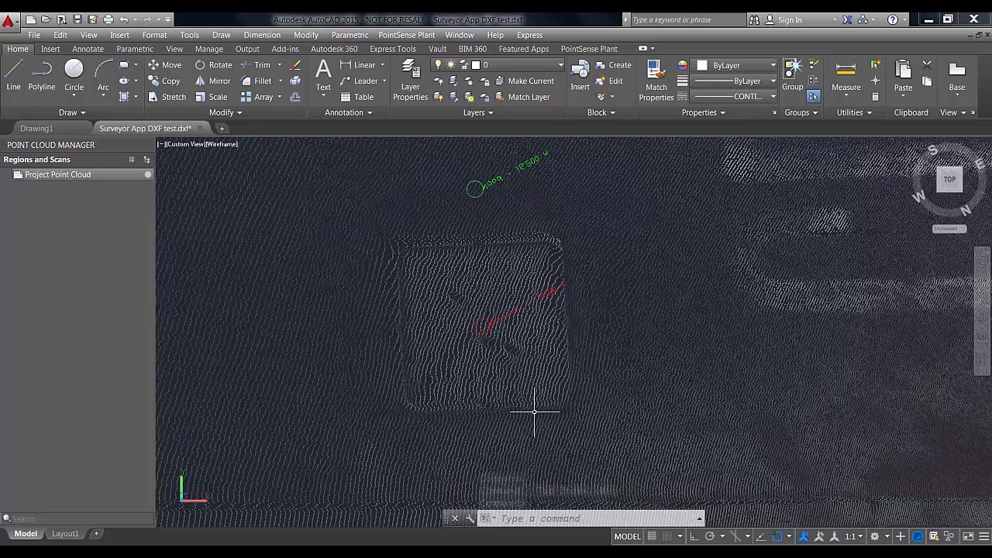
pyautogui.click(42, 76)
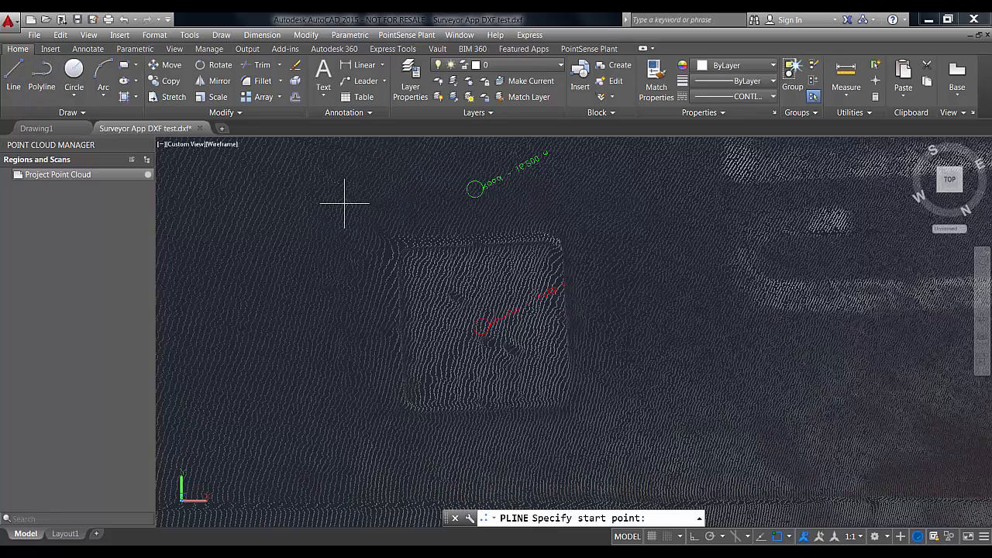
pyautogui.click(395, 253)
pyautogui.click(404, 405)
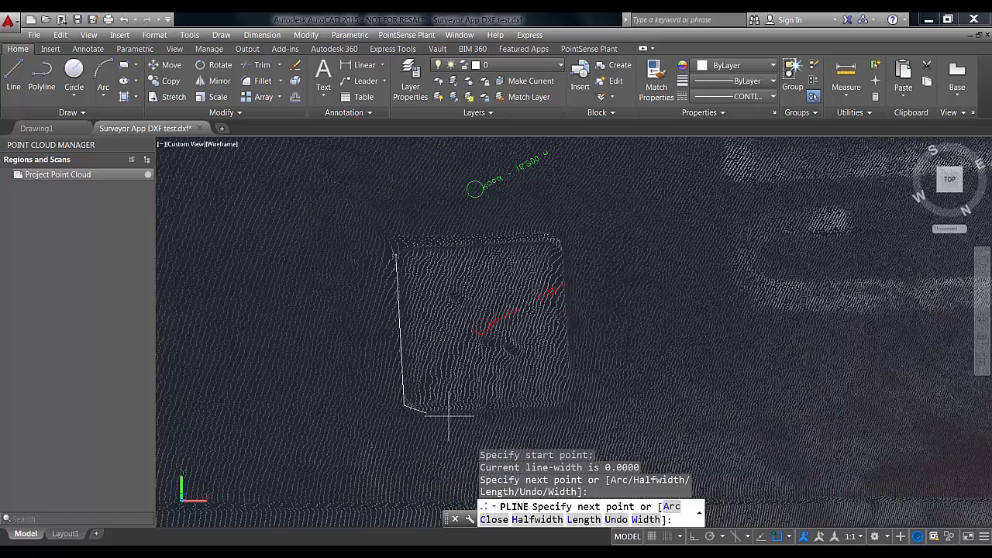
pyautogui.click(572, 399)
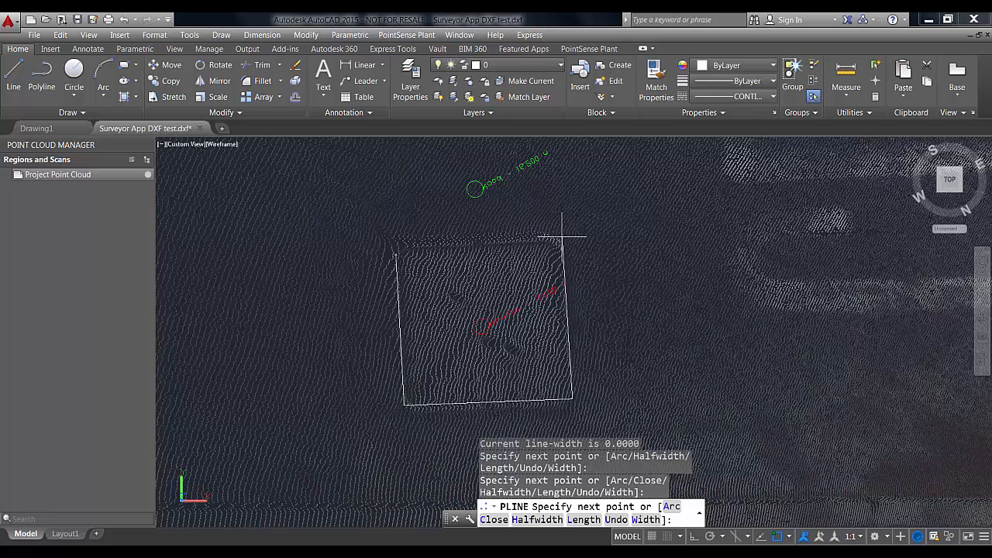
pyautogui.click(562, 239)
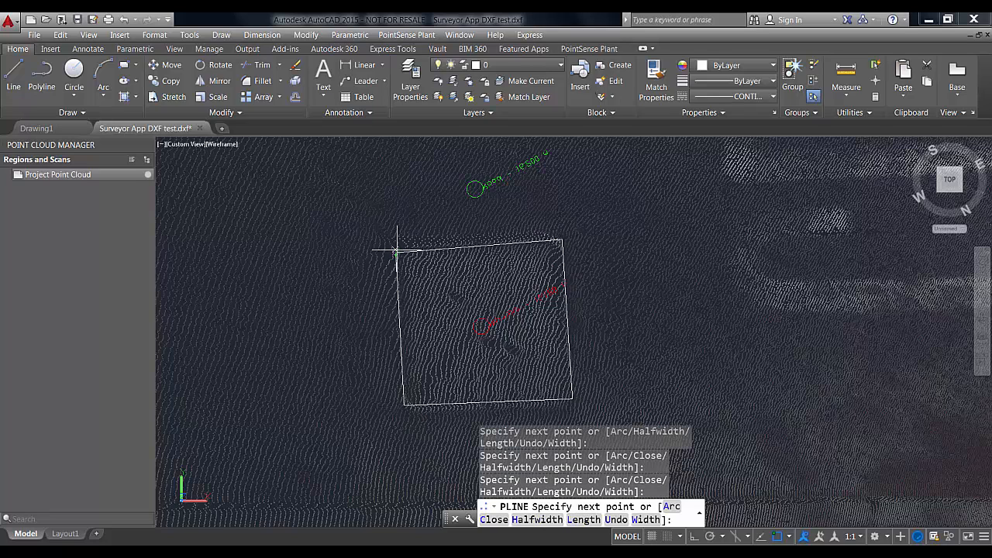
pyautogui.click(395, 254)
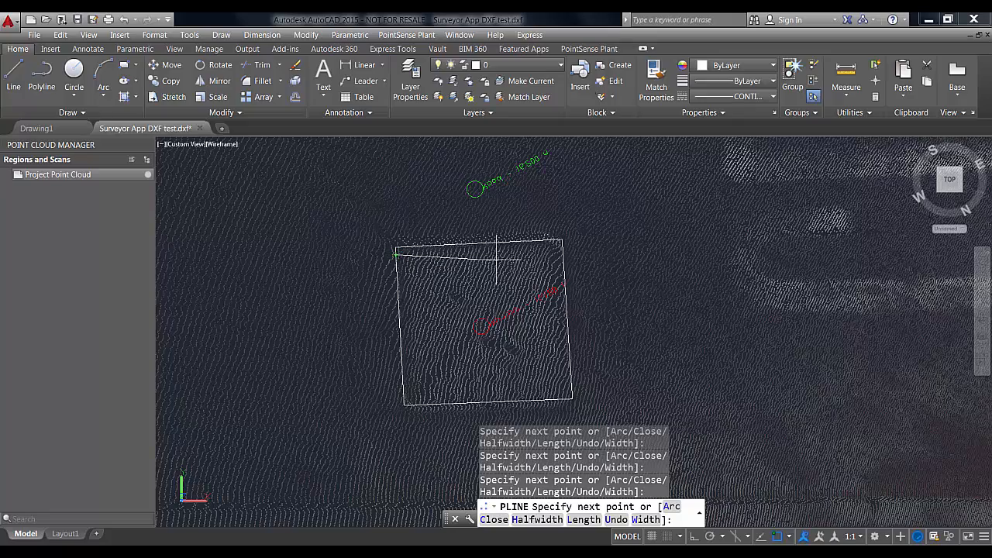
pyautogui.press('Escape')
# Start a 2D polyline on the kerb edge beside the circular scan gap before the crossing and trace it onto the crossing.
pyautogui.scroll(-5, 483, 261)
pyautogui.moveTo(724, 304); pyautogui.dragTo(476, 297, button='middle')
pyautogui.scroll(3, 484, 293)
pyautogui.scroll(6, 484, 292)
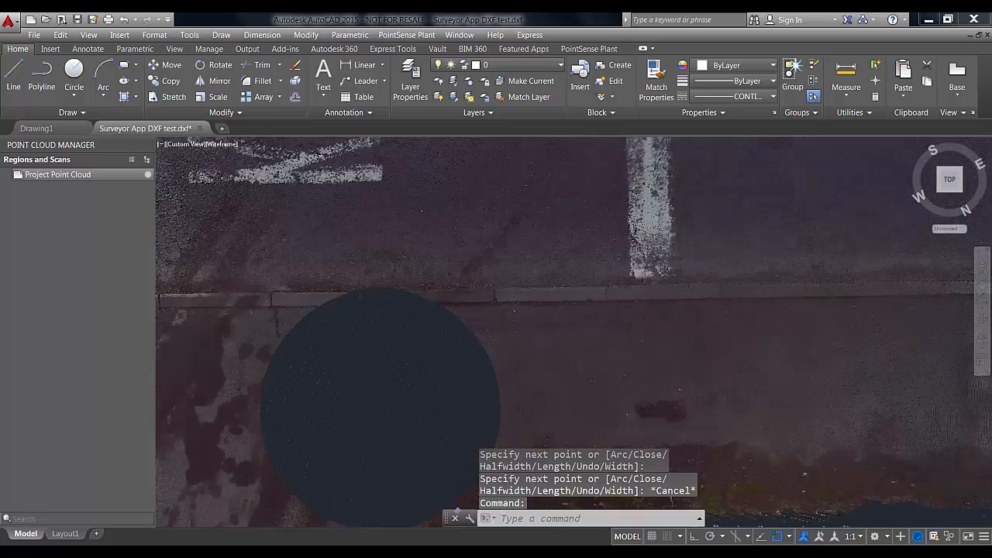
pyautogui.scroll(-4, 302, 232)
pyautogui.moveTo(427, 271)
pyautogui.mouseDown(button='middle')
pyautogui.moveTo(321, 279)
pyautogui.moveTo(419, 277)
pyautogui.mouseUp(button='middle')
pyautogui.click(42, 78)
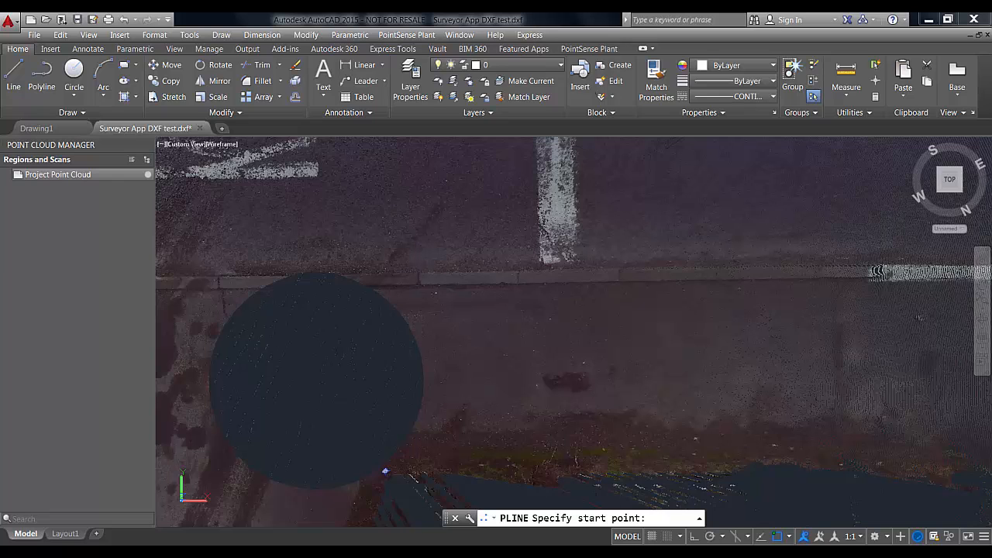
pyautogui.click(425, 272)
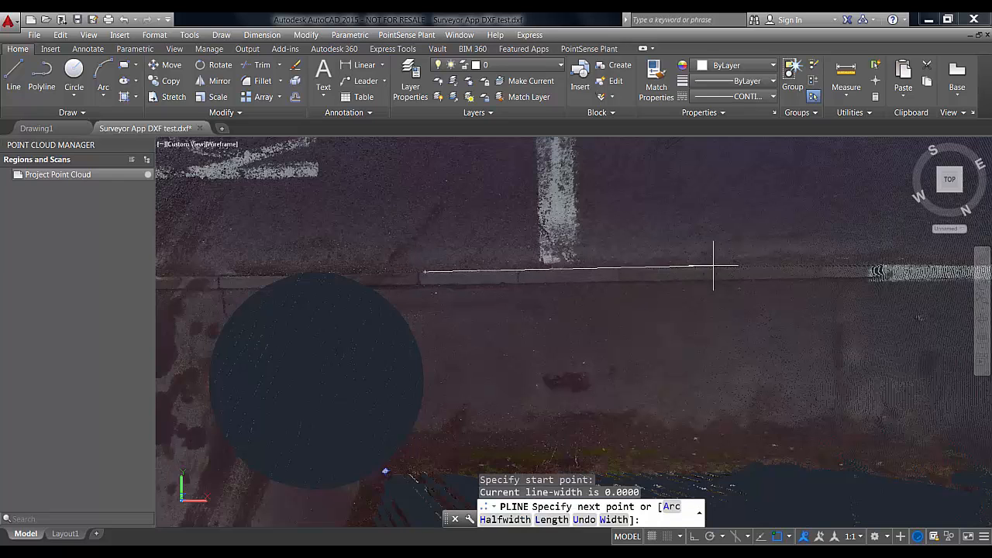
pyautogui.click(865, 265)
pyautogui.moveTo(820, 304); pyautogui.dragTo(350, 319, button='middle')
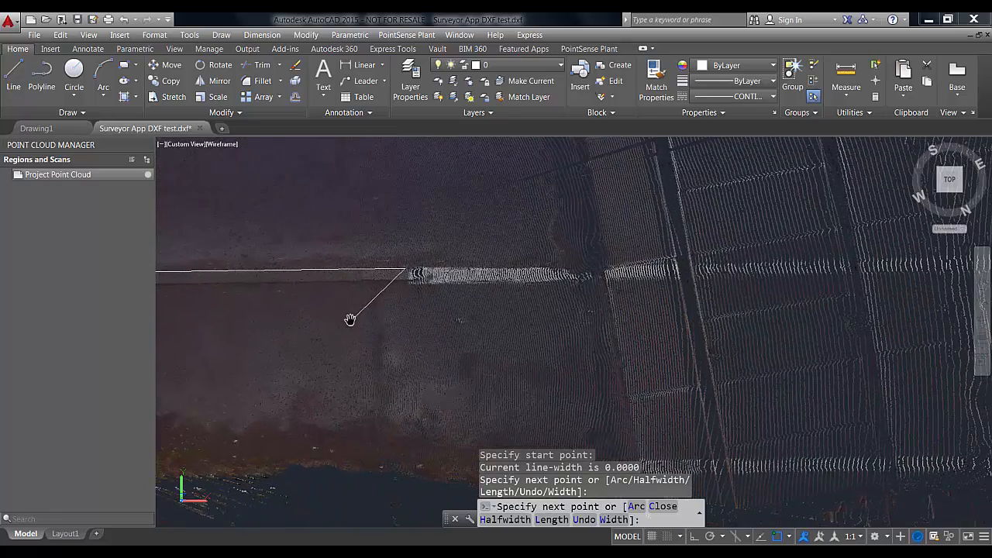
pyautogui.click(776, 262)
# Continue the kerb polyline across the rest of the crossing and end it past the circular scan gap near the grass verge.
pyautogui.moveTo(838, 267); pyautogui.dragTo(273, 324, button='middle')
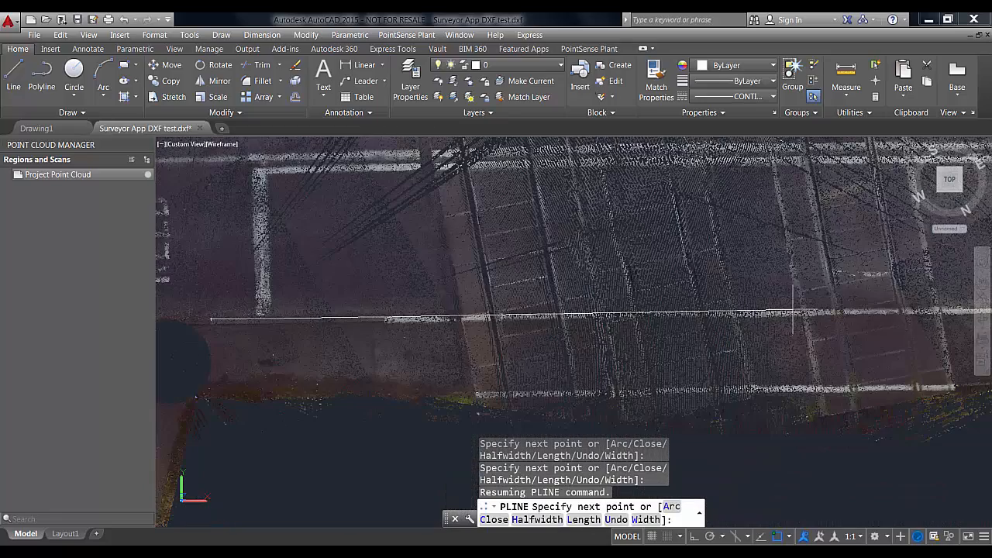
pyautogui.click(792, 310)
pyautogui.moveTo(792, 312); pyautogui.dragTo(264, 333, button='middle')
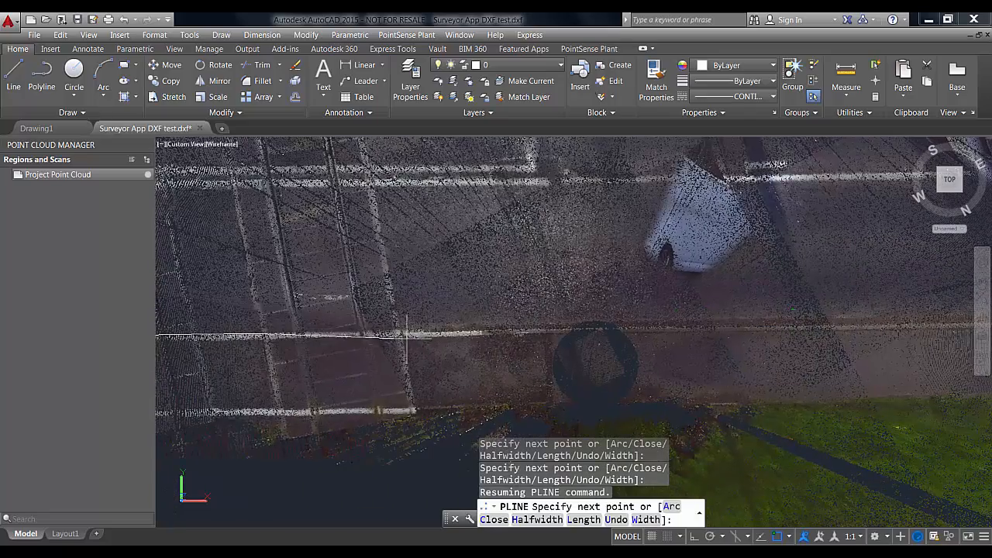
pyautogui.click(545, 331)
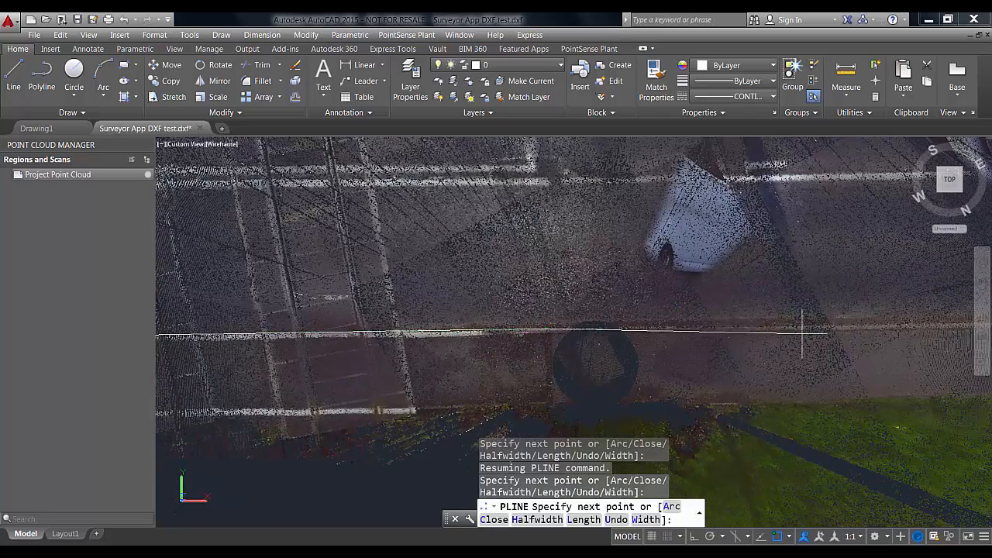
pyautogui.click(813, 324)
pyautogui.press('Escape')
pyautogui.press('Escape')
# Examine the 2D kerb polyline against the point cloud from above and in a tilted 3D view to check its height.
pyautogui.scroll(-5, 747, 354)
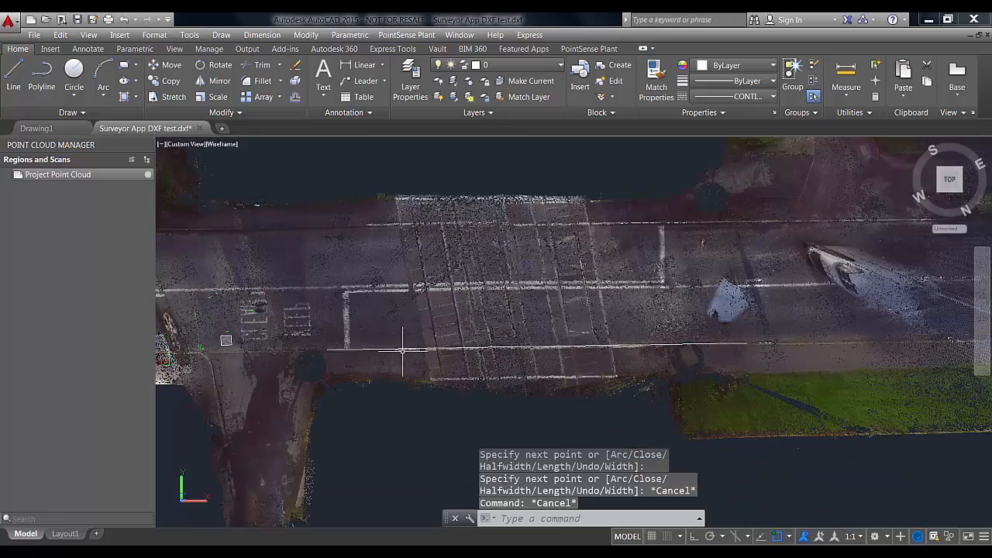
pyautogui.scroll(5, 394, 347)
pyautogui.scroll(2, 388, 368)
pyautogui.moveTo(388, 368); pyautogui.dragTo(661, 346, button='middle')
pyautogui.scroll(-3, 390, 349)
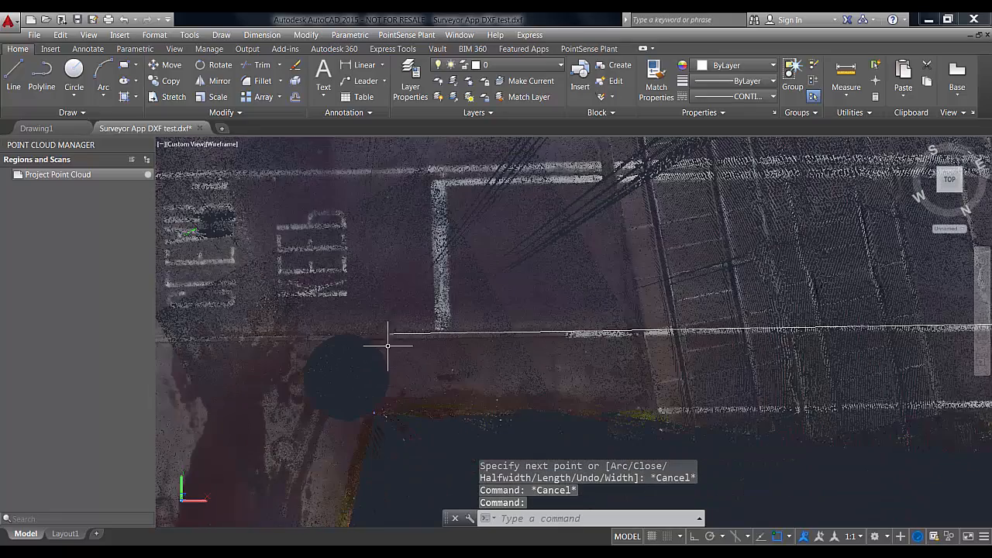
pyautogui.click(942, 191)
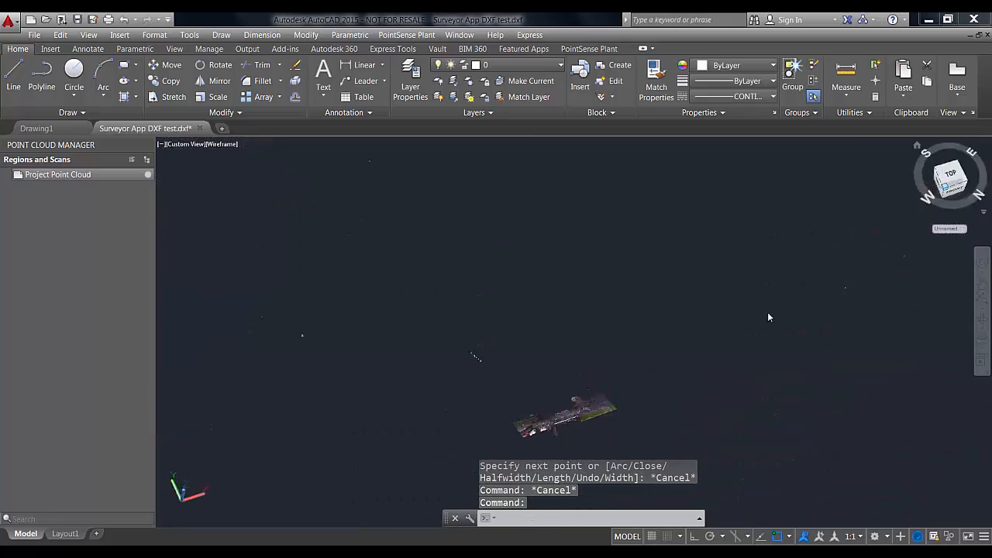
pyautogui.scroll(4, 524, 405)
pyautogui.scroll(7, 524, 404)
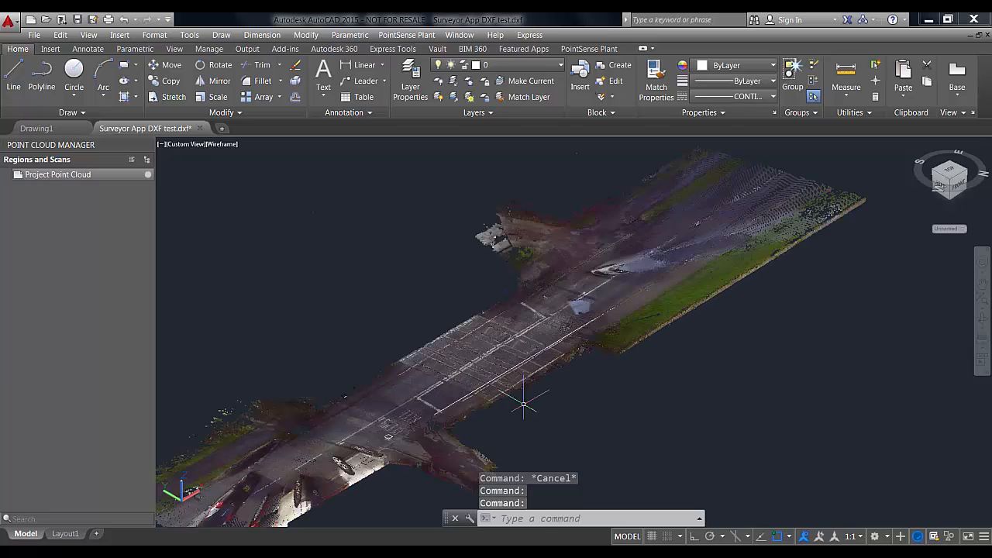
pyautogui.scroll(3, 551, 404)
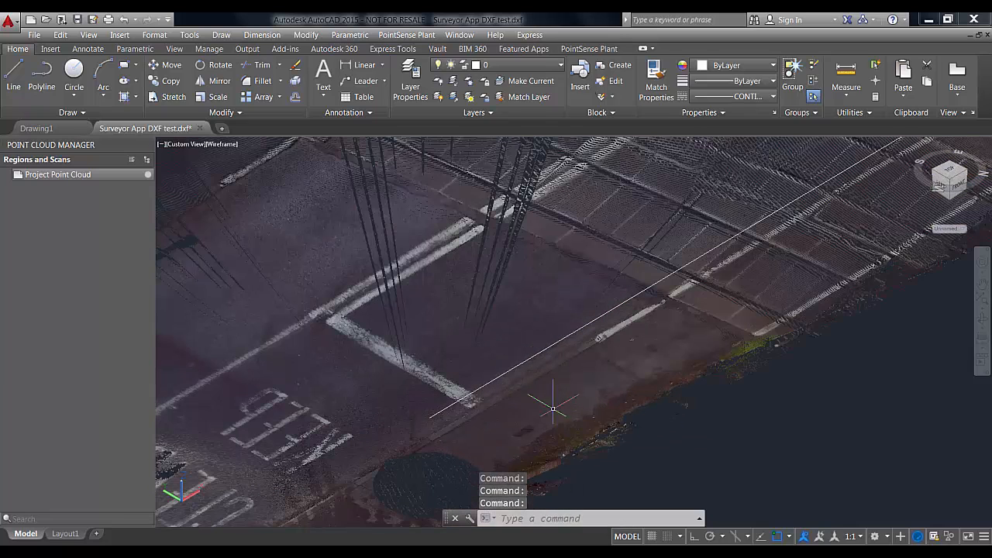
pyautogui.click(432, 400)
pyautogui.press('Escape')
pyautogui.scroll(-2, 642, 387)
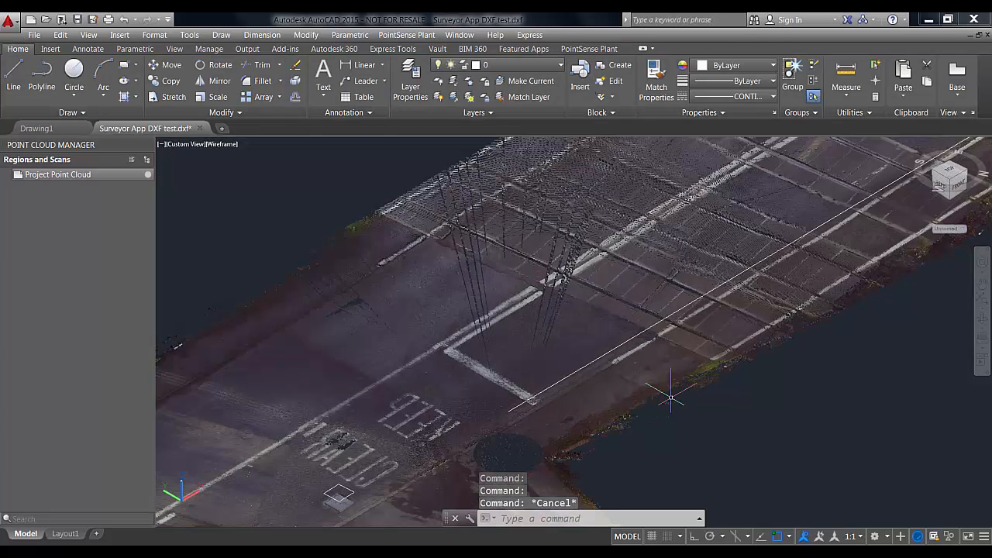
pyautogui.keyDown('shift'); pyautogui.moveTo(606, 450); pyautogui.dragTo(609, 451, button='middle'); pyautogui.keyUp('shift')
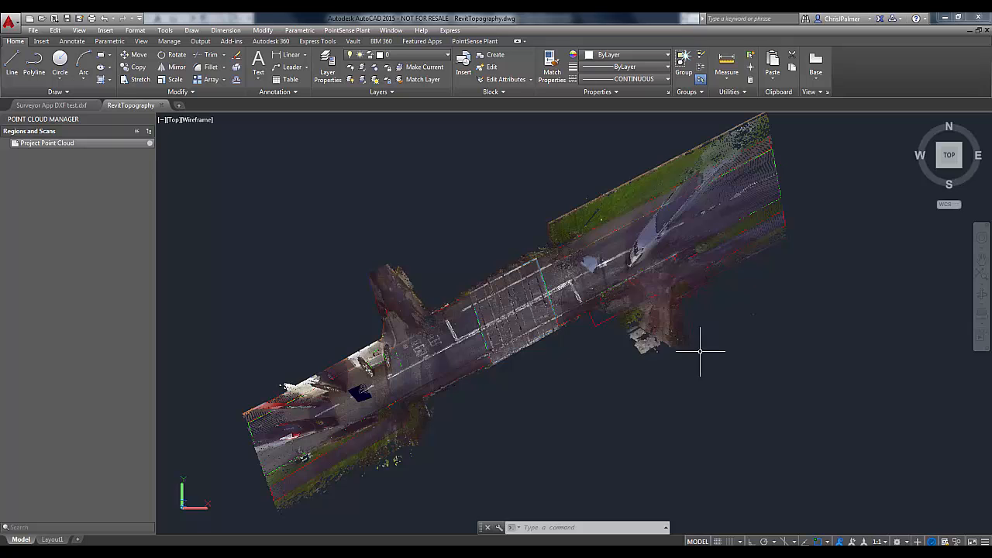
# Hide the project point cloud in the RevitTopography drawing to inspect the traced linework alone.
pyautogui.scroll(-2, 609, 357)
pyautogui.scroll(1, 610, 364)
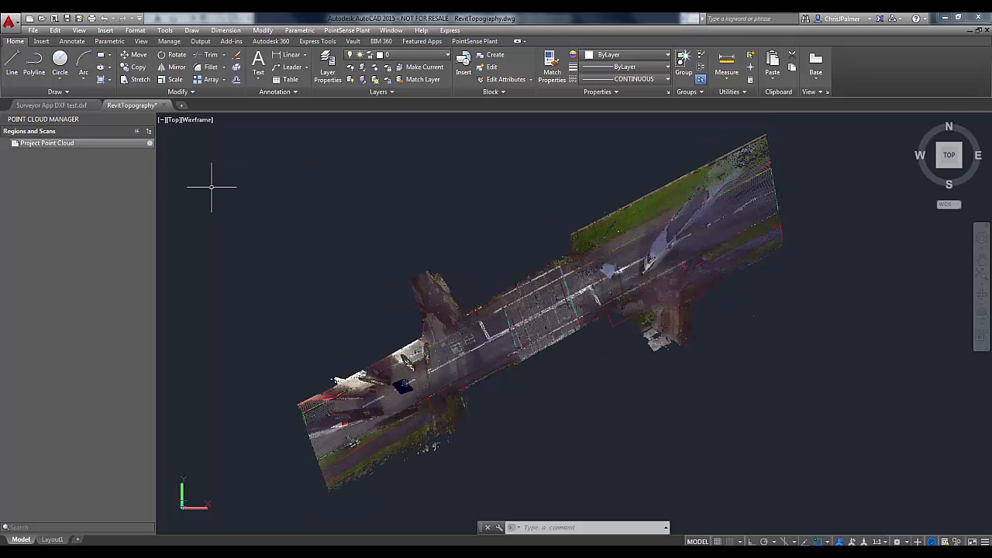
pyautogui.click(150, 145)
pyautogui.click(150, 147)
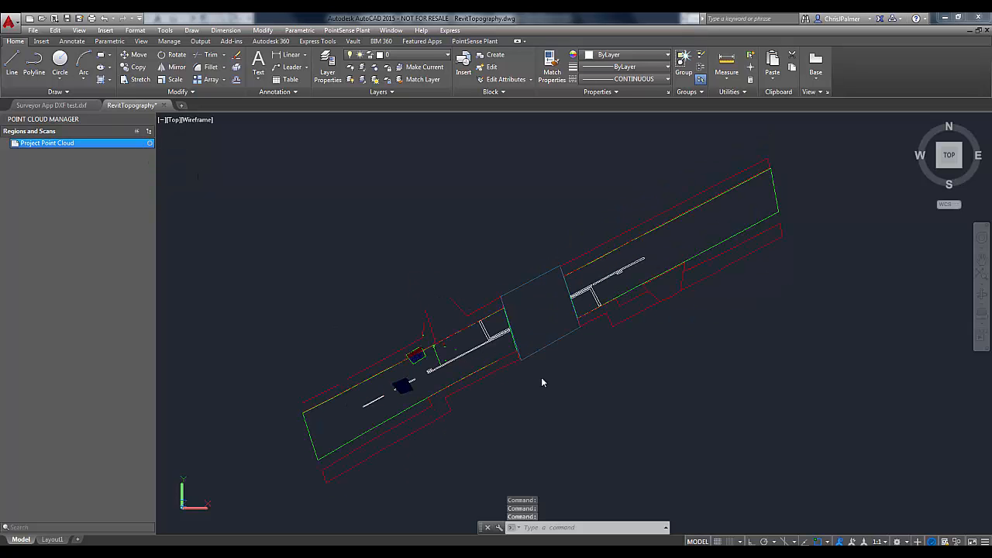
# Select the rectangular crossing outline, examine the linework in a tilted 3D view, and display the point cloud again.
pyautogui.click(536, 352)
pyautogui.moveTo(631, 399)
pyautogui.keyDown('shift'); pyautogui.mouseDown(button='middle')
pyautogui.moveTo(616, 297)
pyautogui.moveTo(587, 346)
pyautogui.mouseUp(button='middle'); pyautogui.keyUp('shift')
pyautogui.scroll(3, 525, 366)
pyautogui.moveTo(806, 310)
pyautogui.mouseDown(button='middle')
pyautogui.moveTo(700, 374)
pyautogui.moveTo(704, 363)
pyautogui.mouseUp(button='middle')
pyautogui.scroll(-2, 704, 363)
pyautogui.moveTo(571, 398); pyautogui.dragTo(649, 353, button='middle')
pyautogui.moveTo(766, 331); pyautogui.dragTo(704, 355, button='middle')
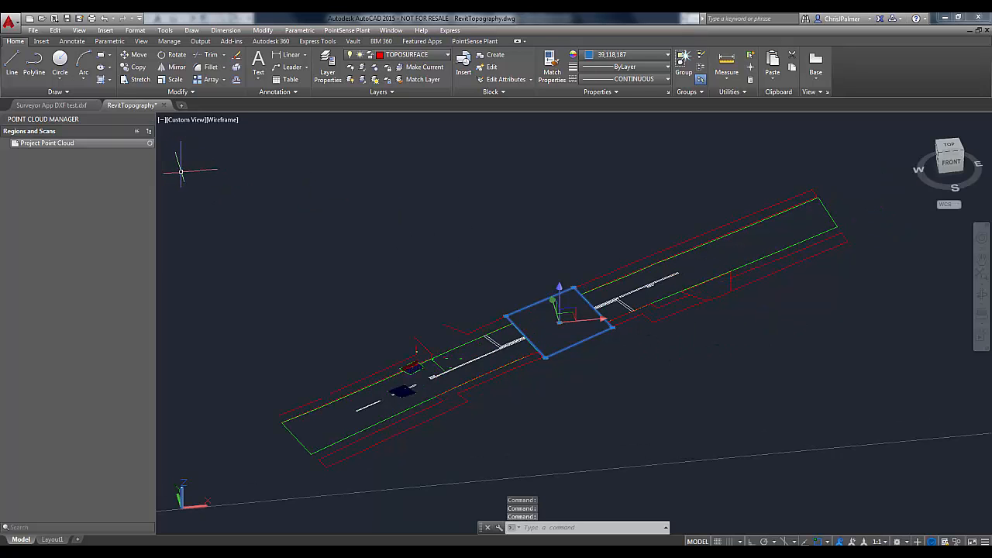
pyautogui.click(150, 144)
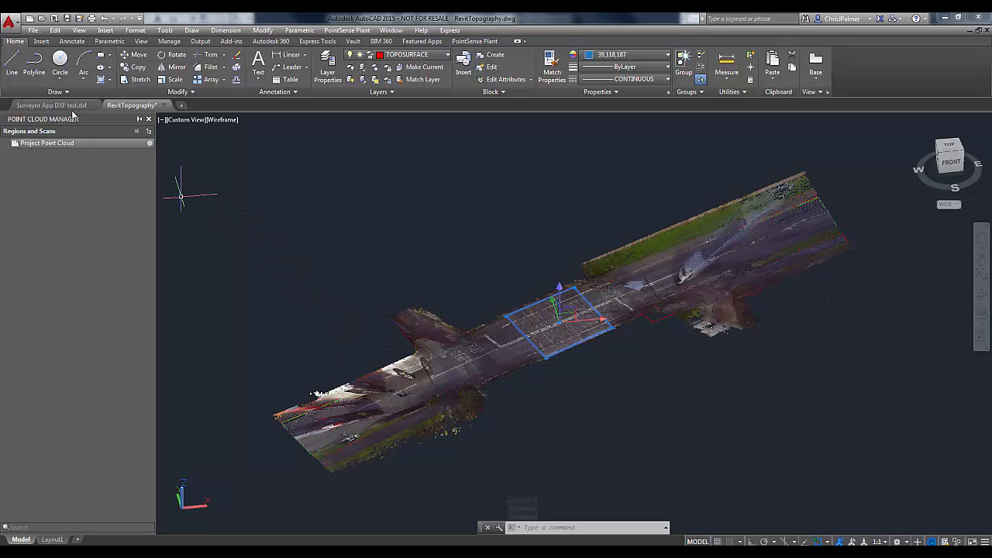
# Save the drawing as RevitTopography.dwg on the Desktop in AutoCAD 2013 format, replacing the existing file, and close AutoCAD.
pyautogui.click(34, 31)
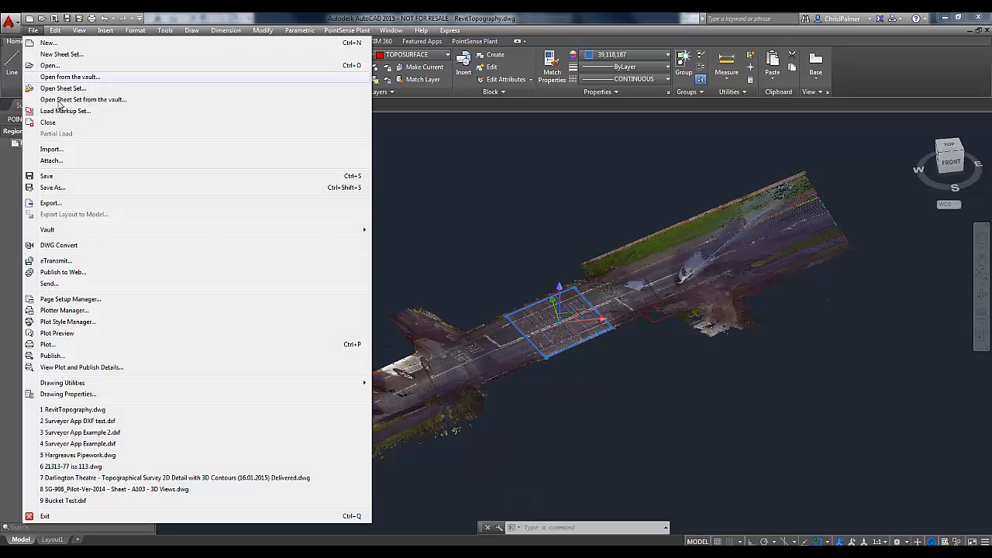
pyautogui.click(60, 187)
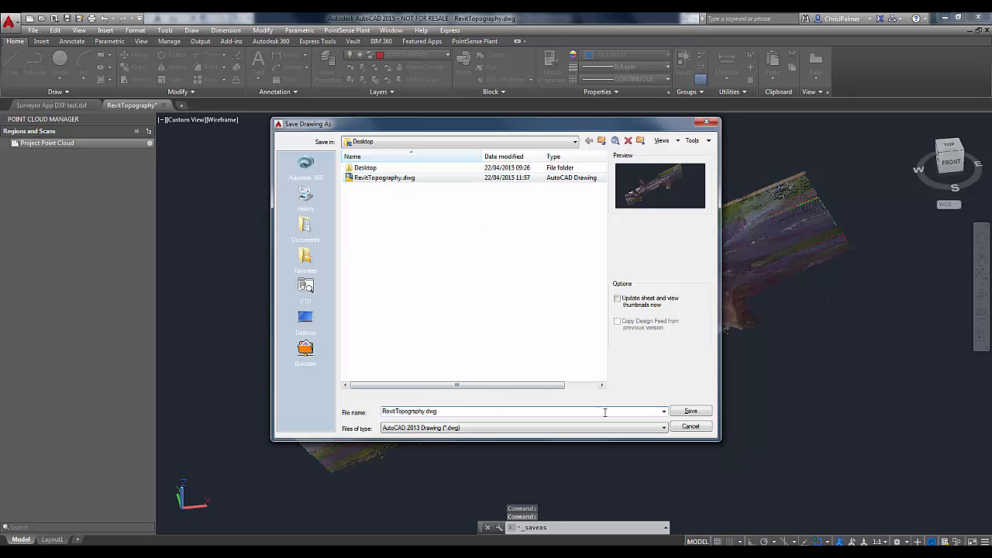
pyautogui.click(692, 411)
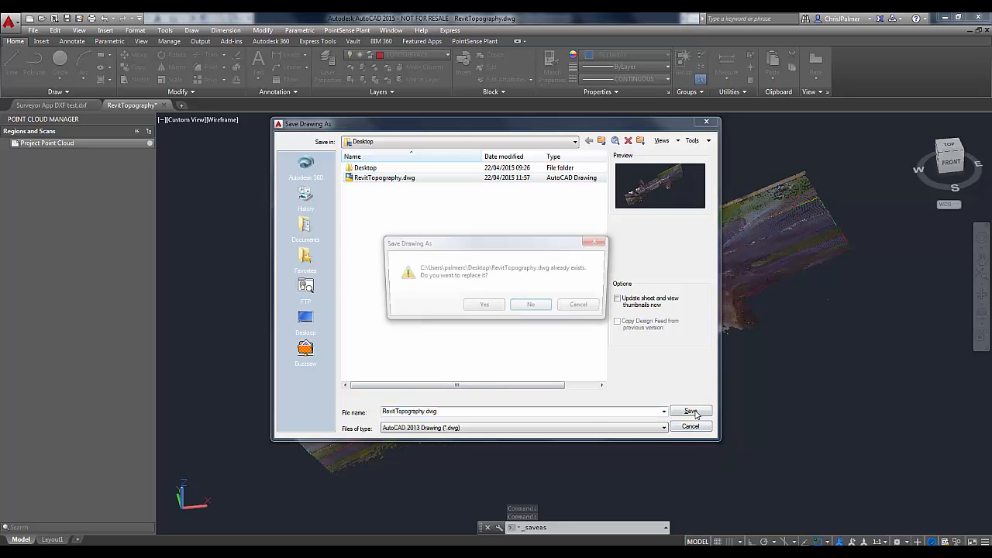
pyautogui.click(484, 308)
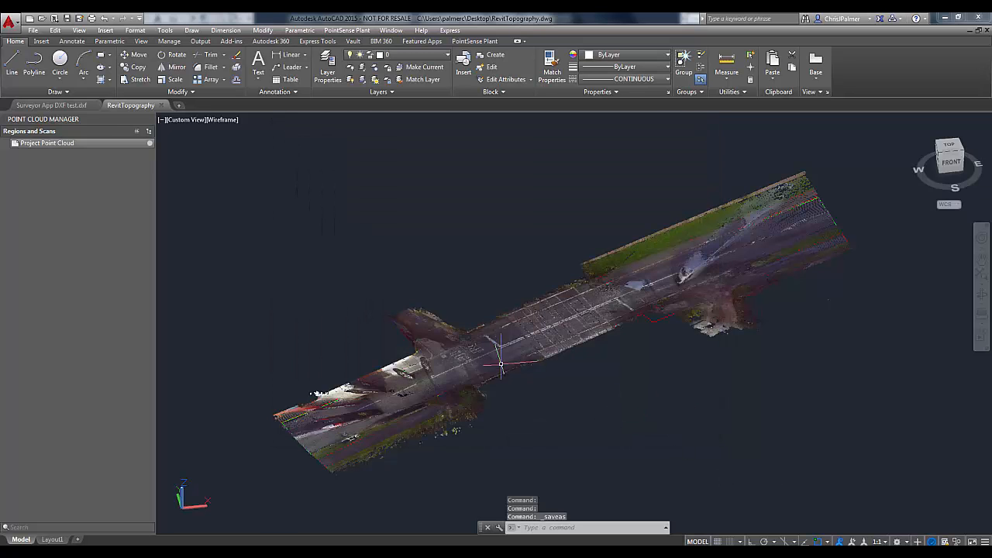
pyautogui.click(986, 21)
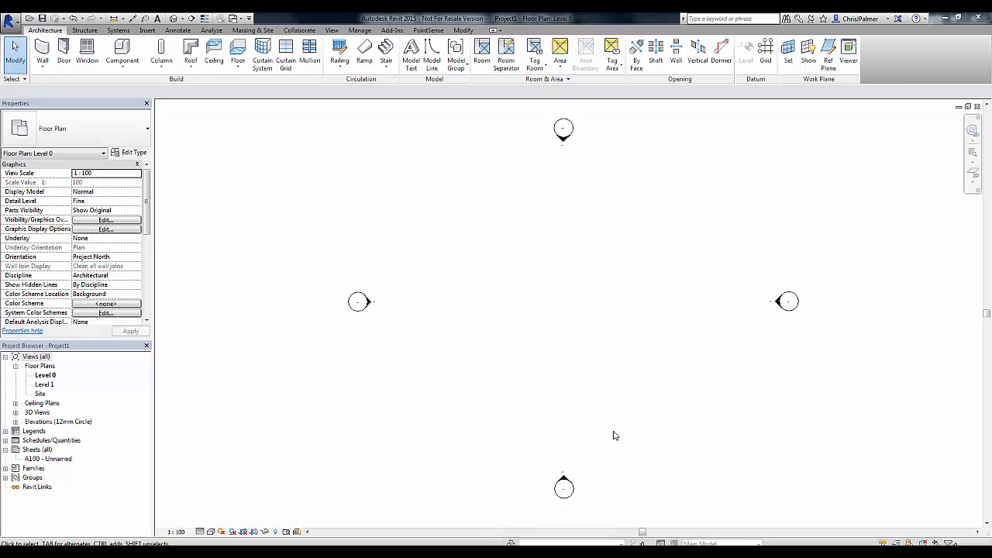
# Switch to Revit and open the Site floor plan of the new project.
pyautogui.moveTo(625, 319)
pyautogui.mouseDown(button='middle')
pyautogui.moveTo(585, 326)
pyautogui.moveTo(610, 320)
pyautogui.mouseUp(button='middle')
pyautogui.scroll(-1, 597, 322)
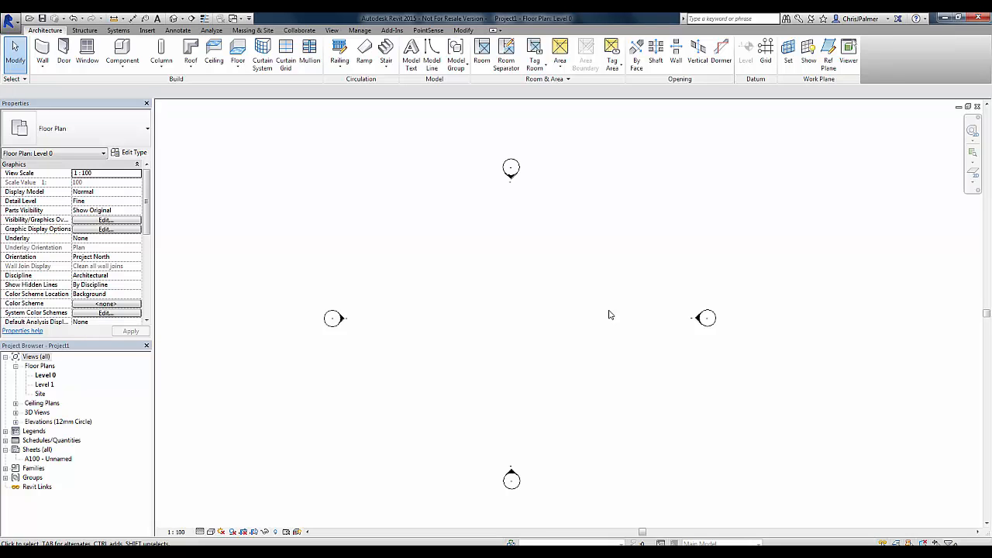
pyautogui.moveTo(601, 351); pyautogui.dragTo(585, 349, button='middle')
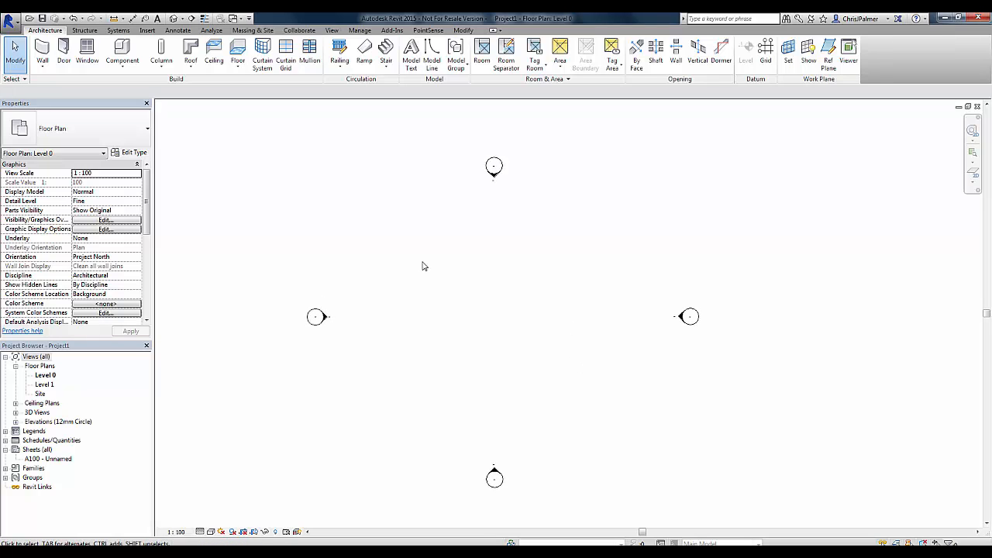
pyautogui.doubleClick(40, 394)
pyautogui.scroll(-1, 589, 314)
pyautogui.moveTo(604, 308); pyautogui.dragTo(582, 310, button='middle')
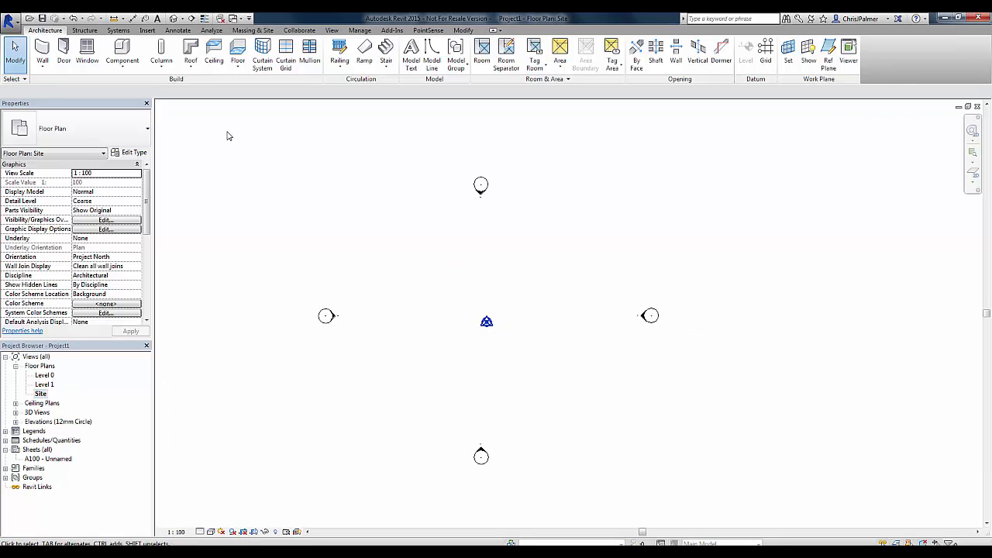
# Import RevitTopography.dwg from the Desktop into the Site plan, positioned Auto - Origin to Origin with import units set to meter.
pyautogui.click(147, 30)
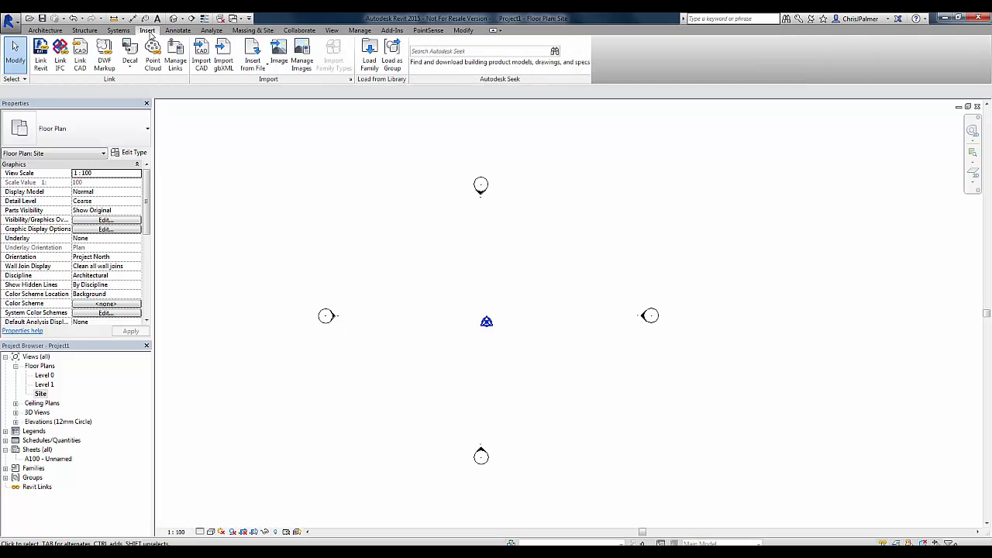
pyautogui.click(202, 58)
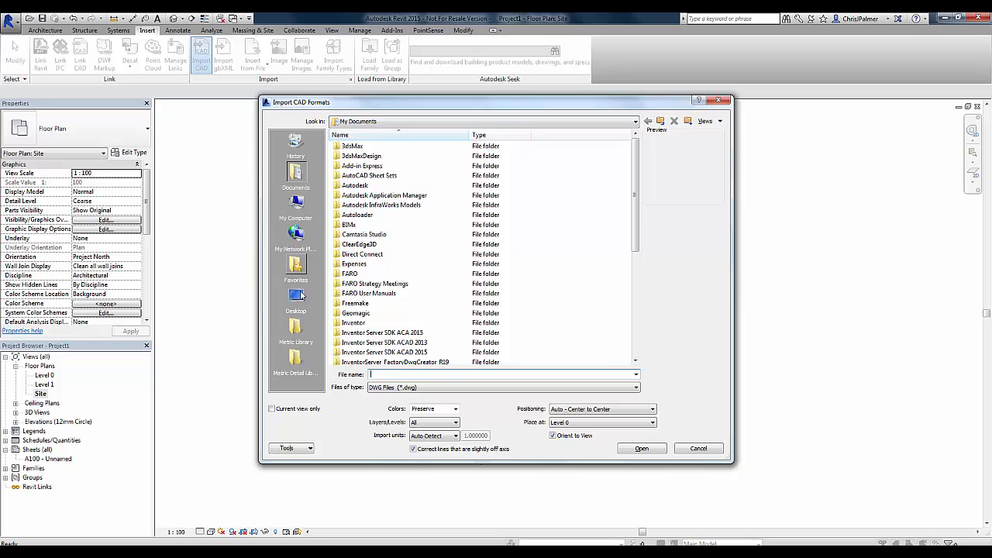
pyautogui.click(301, 295)
pyautogui.click(372, 196)
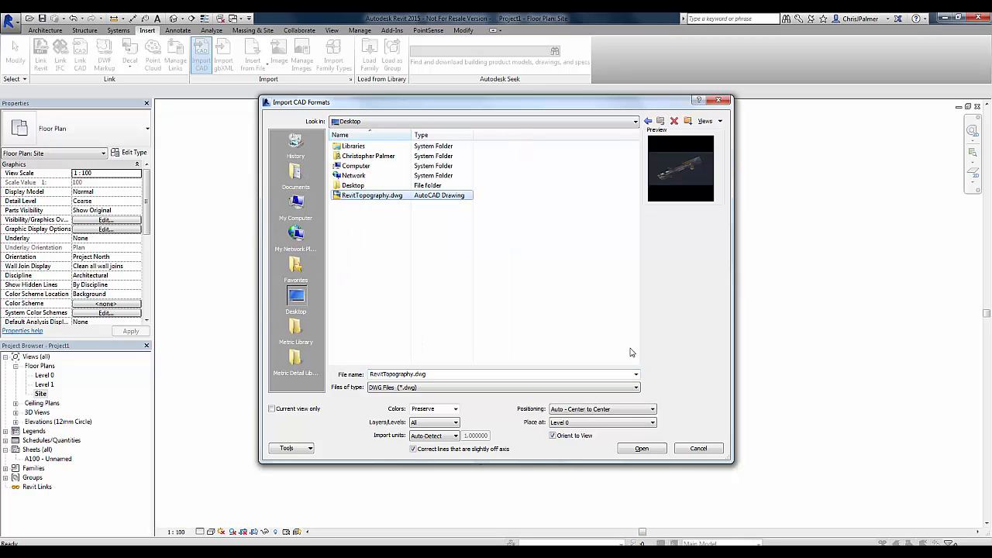
pyautogui.click(597, 410)
pyautogui.click(593, 427)
pyautogui.click(445, 440)
pyautogui.click(436, 469)
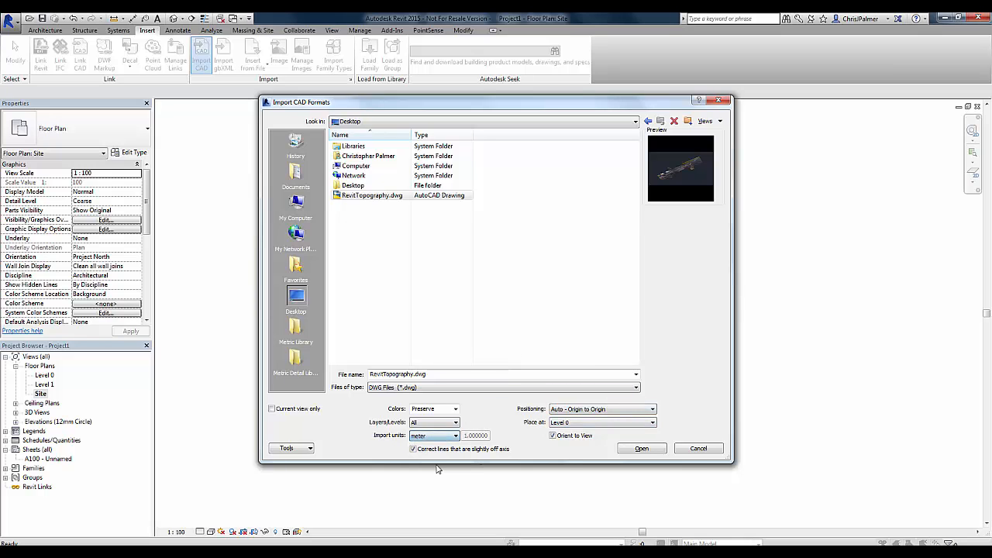
pyautogui.click(642, 449)
# Examine the imported linework along the level crossing in the Site plan, both close up and as a whole.
pyautogui.scroll(-2, 560, 365)
pyautogui.scroll(-1, 612, 368)
pyautogui.scroll(6, 598, 372)
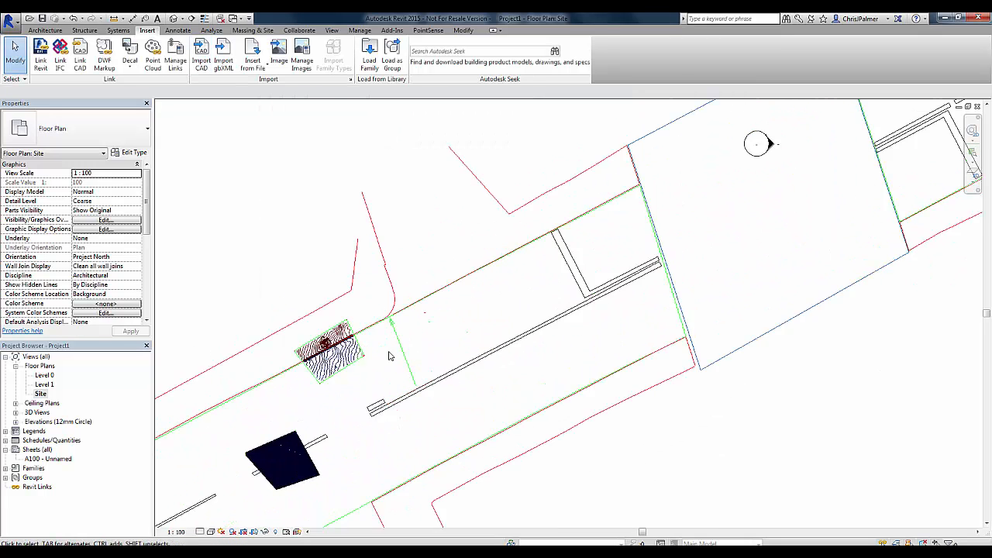
pyautogui.scroll(1, 389, 356)
pyautogui.moveTo(357, 380); pyautogui.dragTo(427, 340, button='middle')
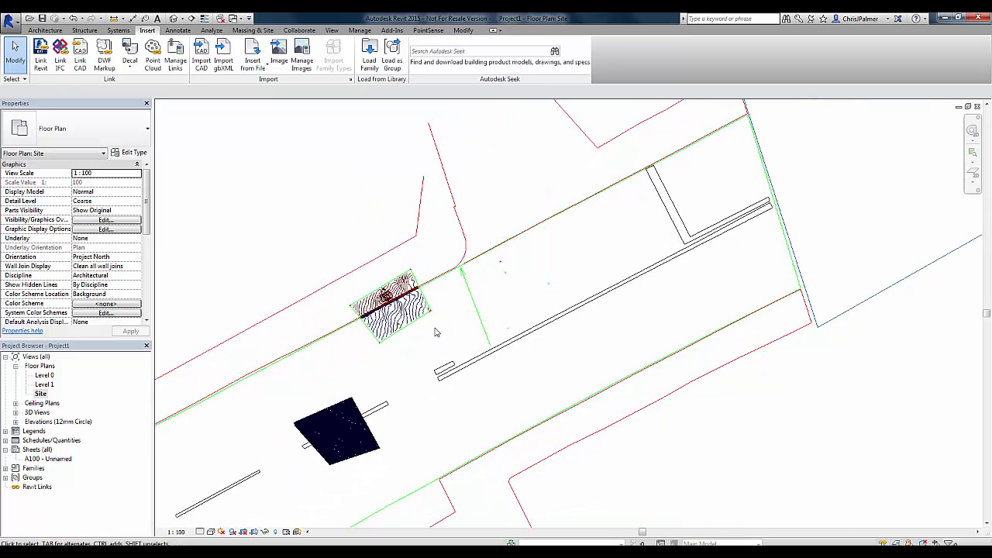
pyautogui.scroll(-4, 483, 295)
pyautogui.moveTo(690, 344); pyautogui.dragTo(679, 360, button='middle')
pyautogui.scroll(-4, 697, 360)
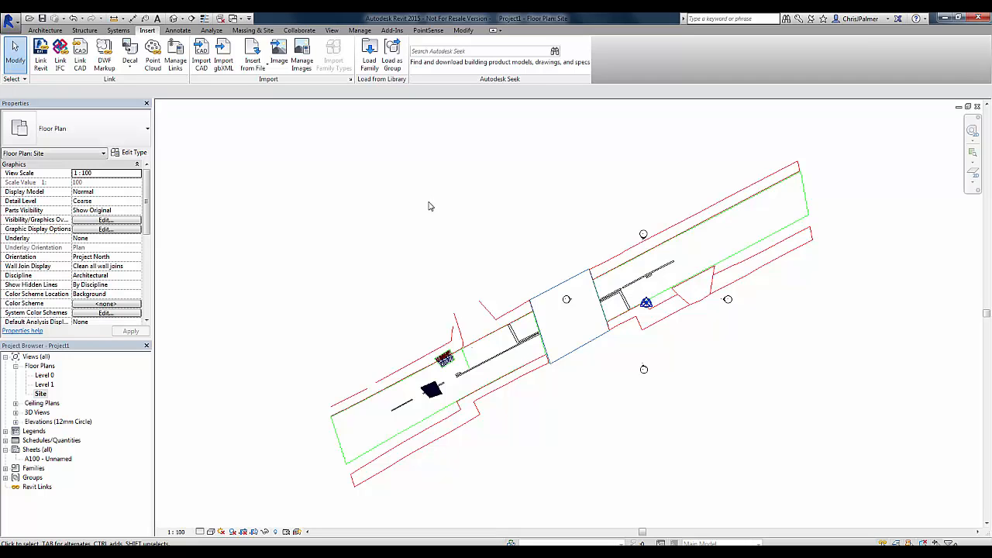
pyautogui.moveTo(459, 257); pyautogui.dragTo(461, 231, button='middle')
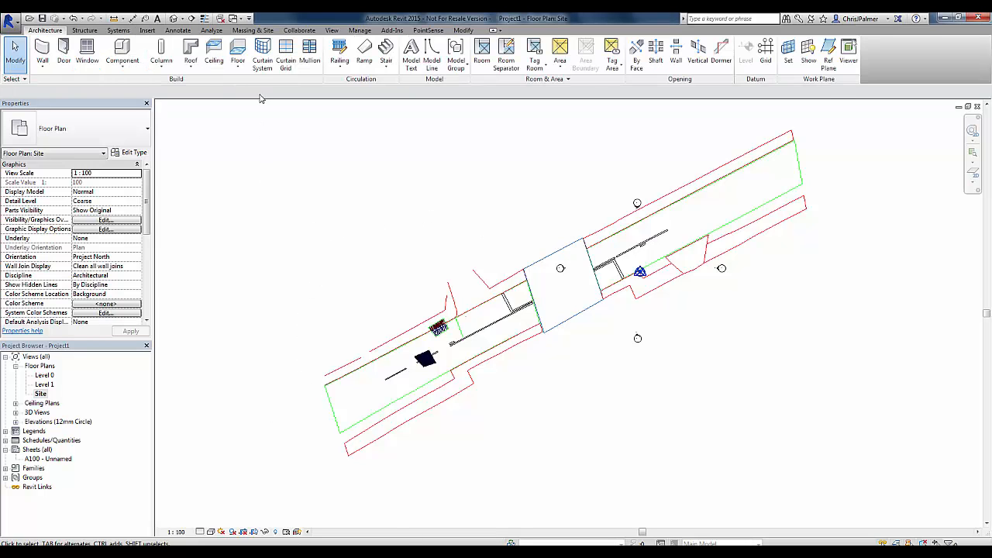
# Create a toposurface from the points file Level Crossing.csv on the Desktop, using meters as the file unit, and finish the surface.
pyautogui.click(250, 31)
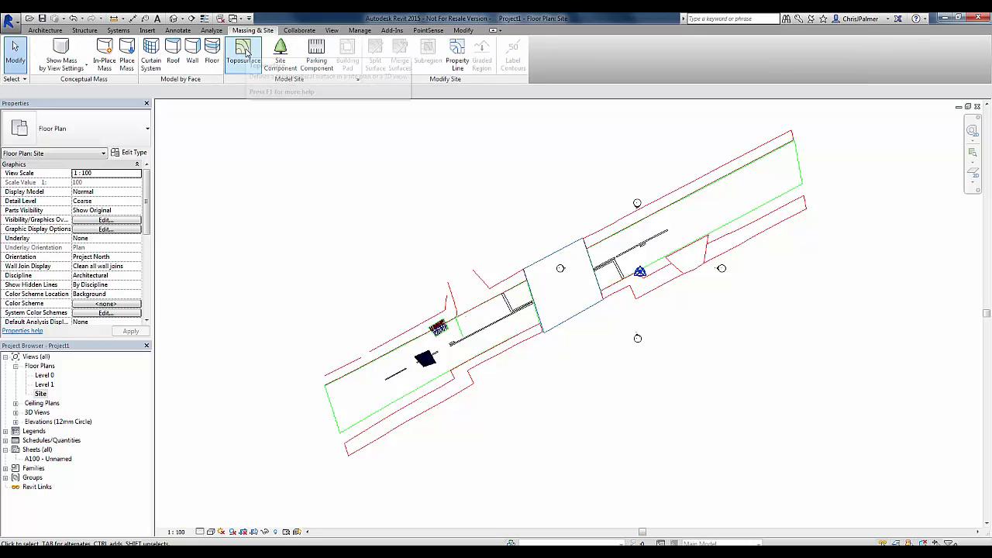
pyautogui.click(242, 49)
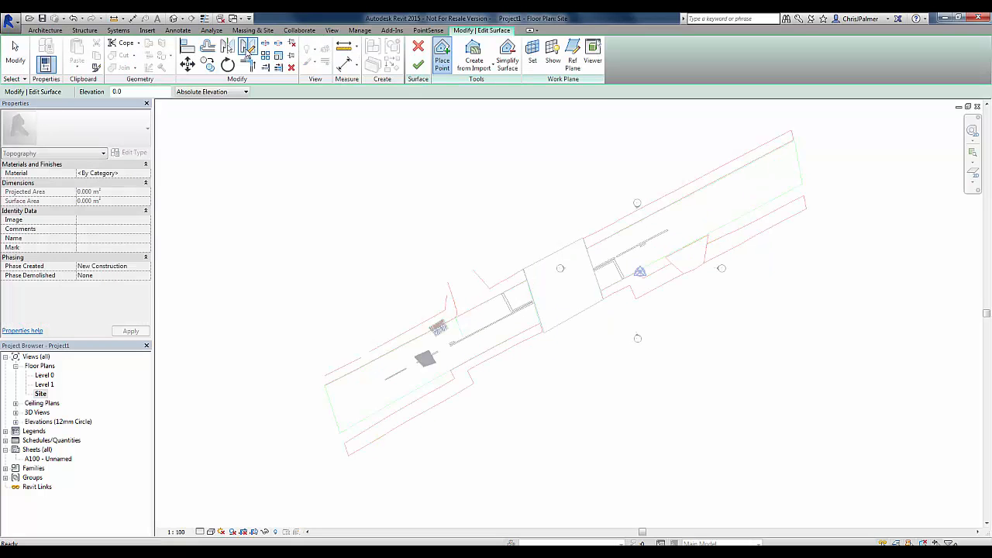
pyautogui.click(487, 63)
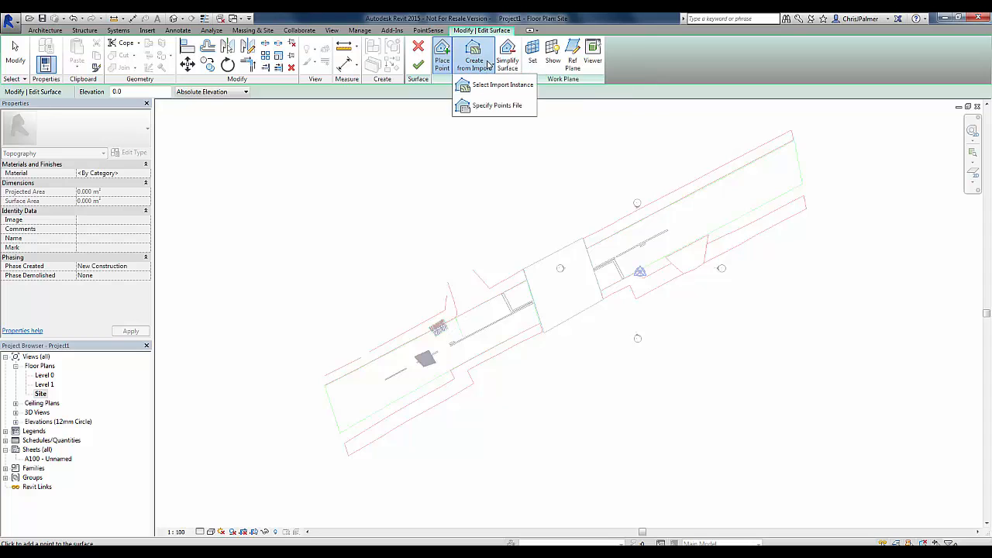
pyautogui.click(500, 106)
pyautogui.moveTo(629, 268); pyautogui.dragTo(629, 288)
pyautogui.click(479, 307)
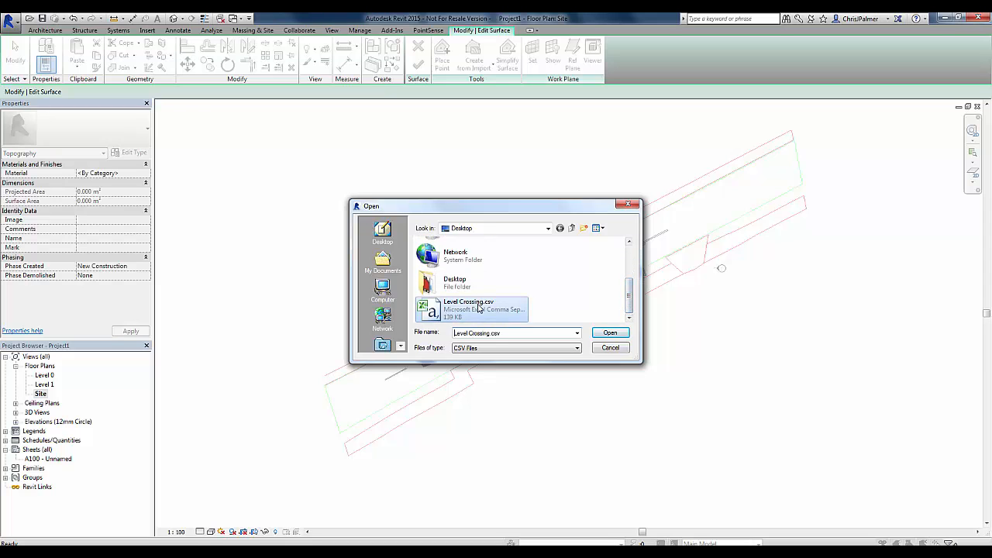
pyautogui.click(610, 333)
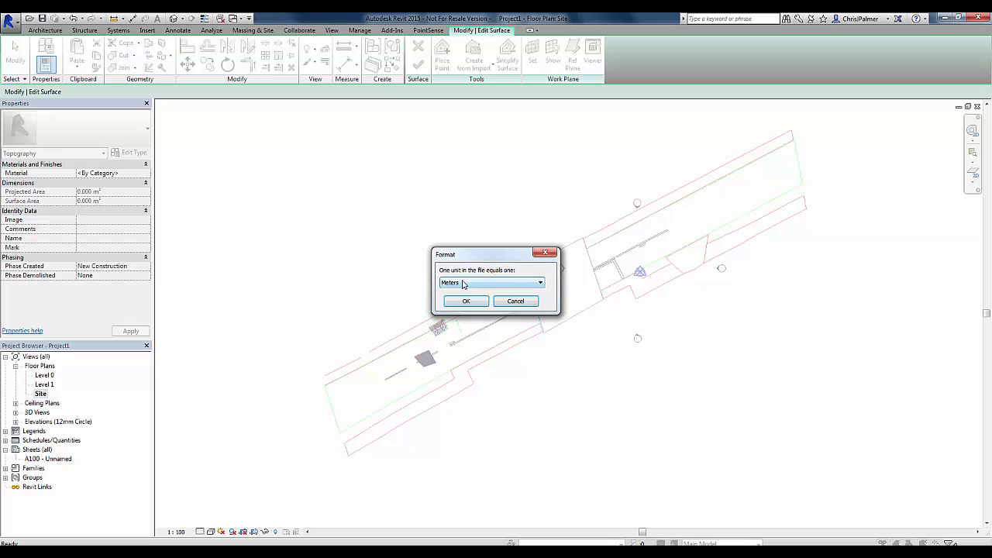
pyautogui.click(466, 301)
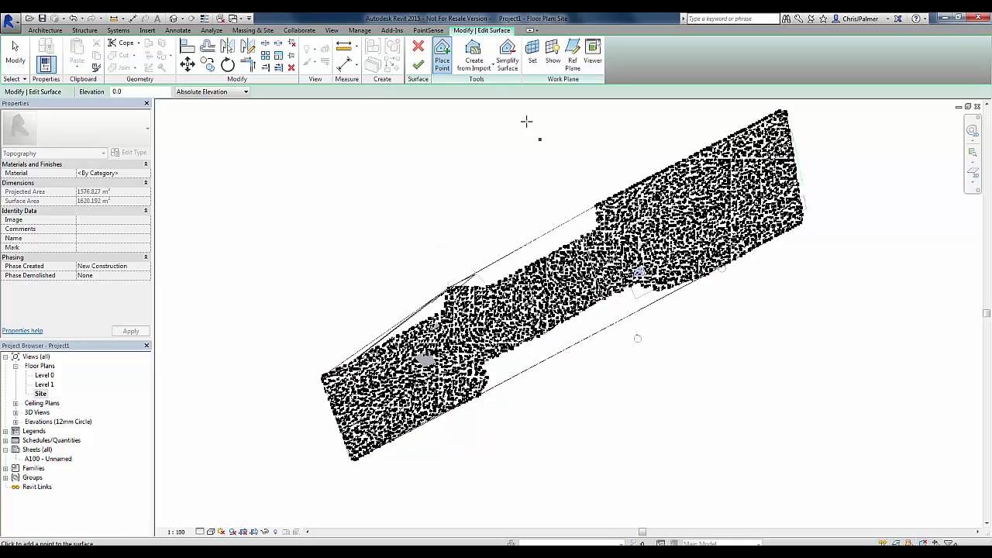
pyautogui.click(418, 65)
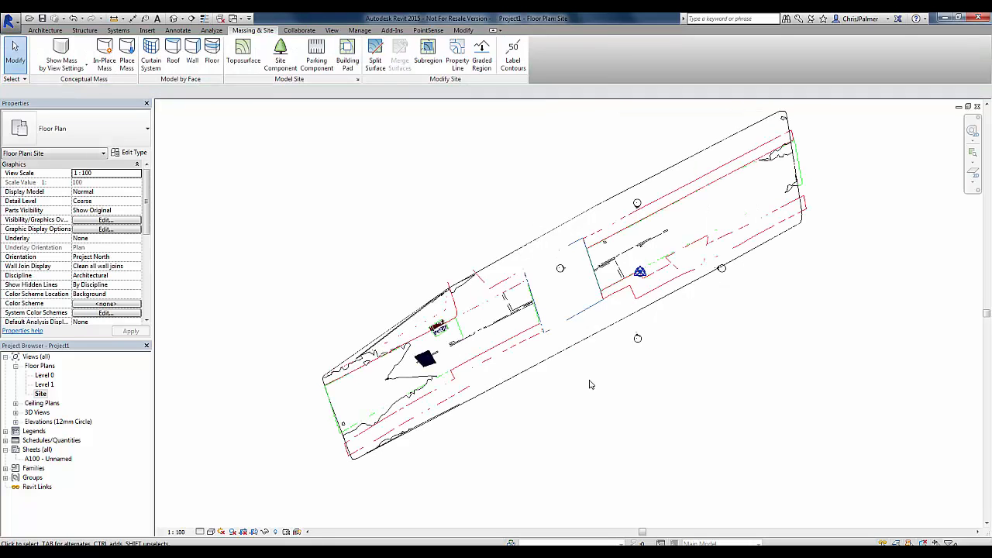
# Open the default 3D view and inspect the toposurface together with the imported linework.
pyautogui.click(173, 18)
pyautogui.scroll(6, 697, 285)
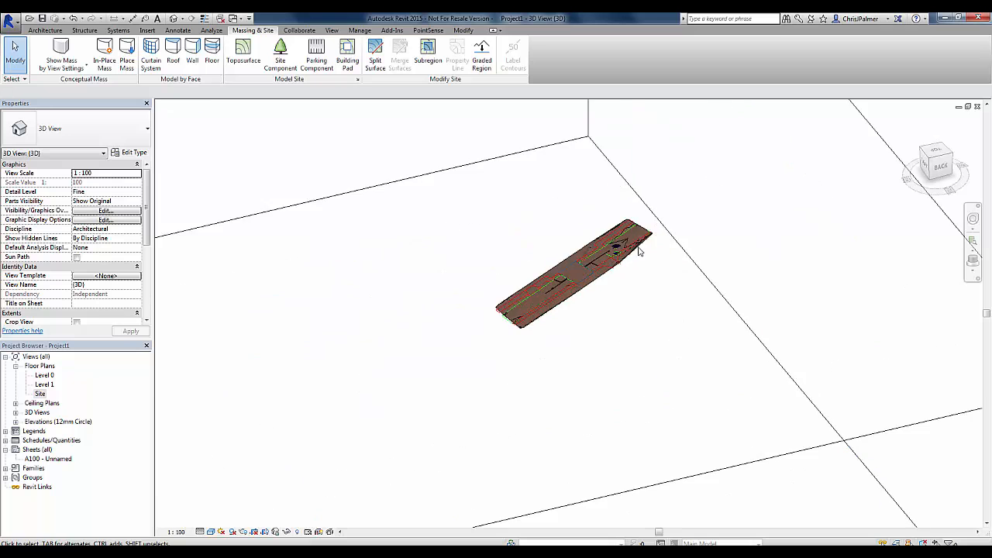
pyautogui.scroll(2, 561, 365)
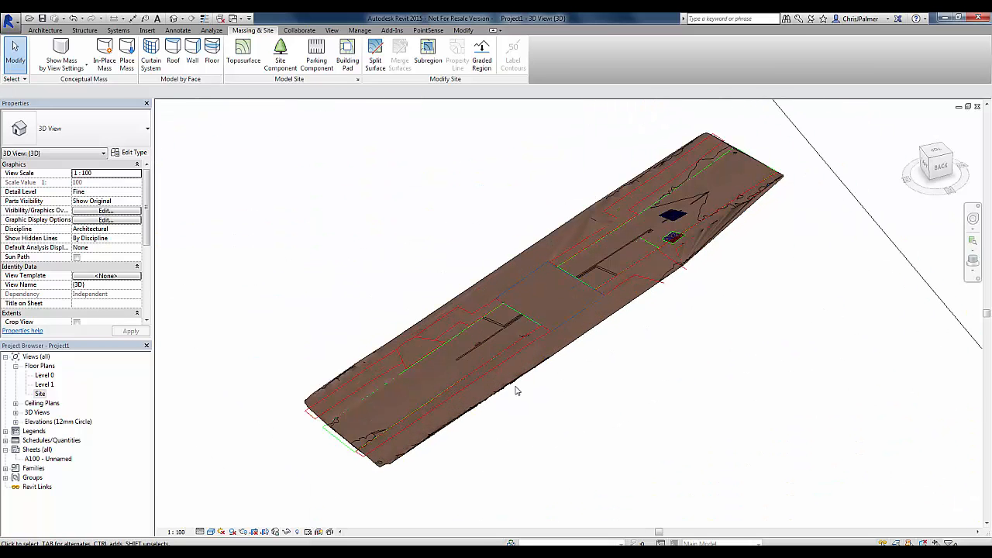
pyautogui.moveTo(733, 359); pyautogui.dragTo(716, 362, button='middle')
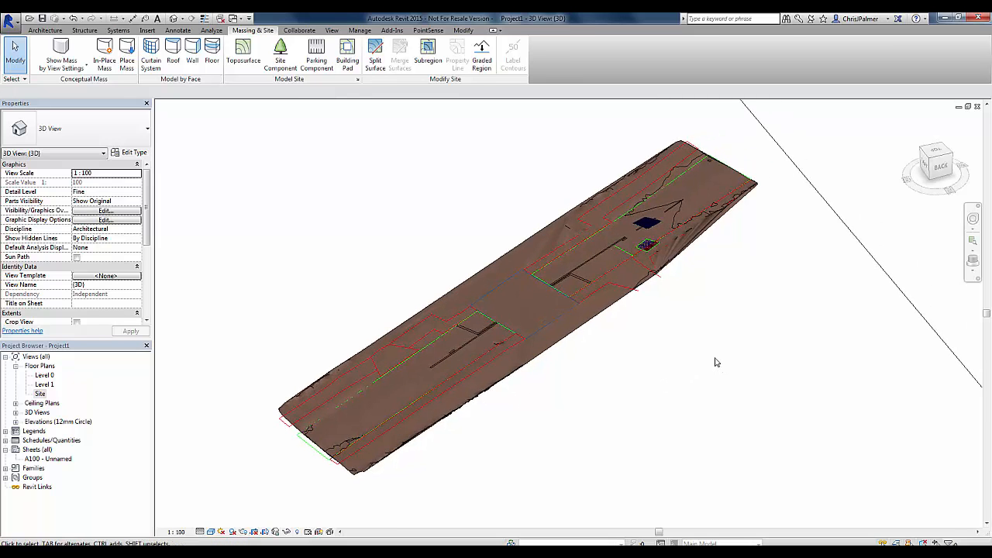
pyautogui.click(554, 351)
pyautogui.press('Escape')
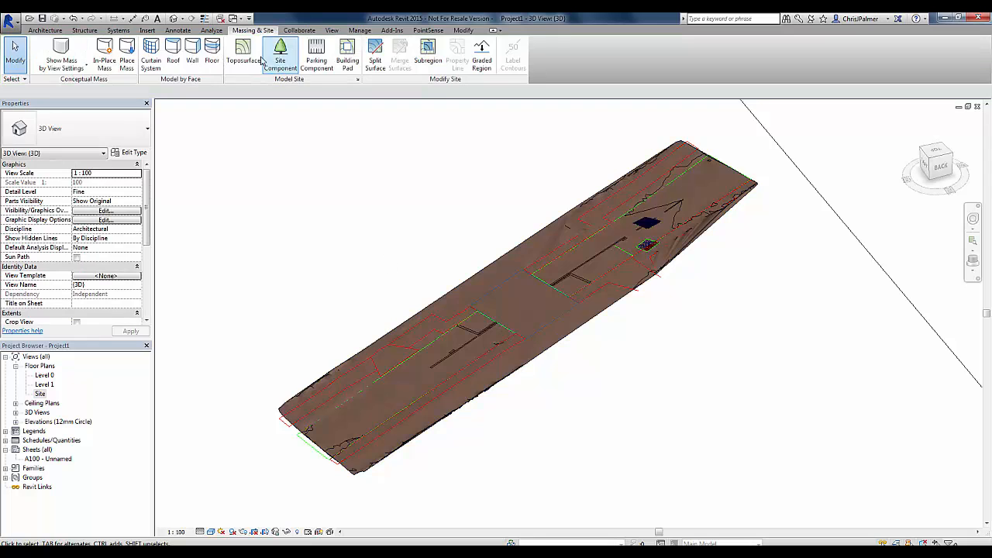
# Delete the additional secondary contour range with the 1000 increment from the Site Settings and apply the change.
pyautogui.click(358, 79)
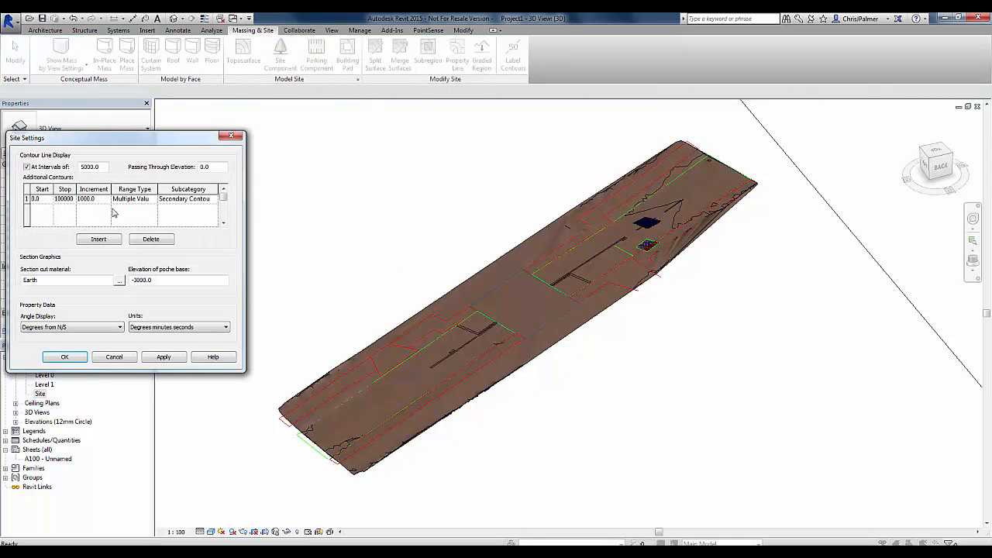
pyautogui.click(26, 198)
pyautogui.click(151, 239)
pyautogui.click(150, 361)
pyautogui.click(76, 360)
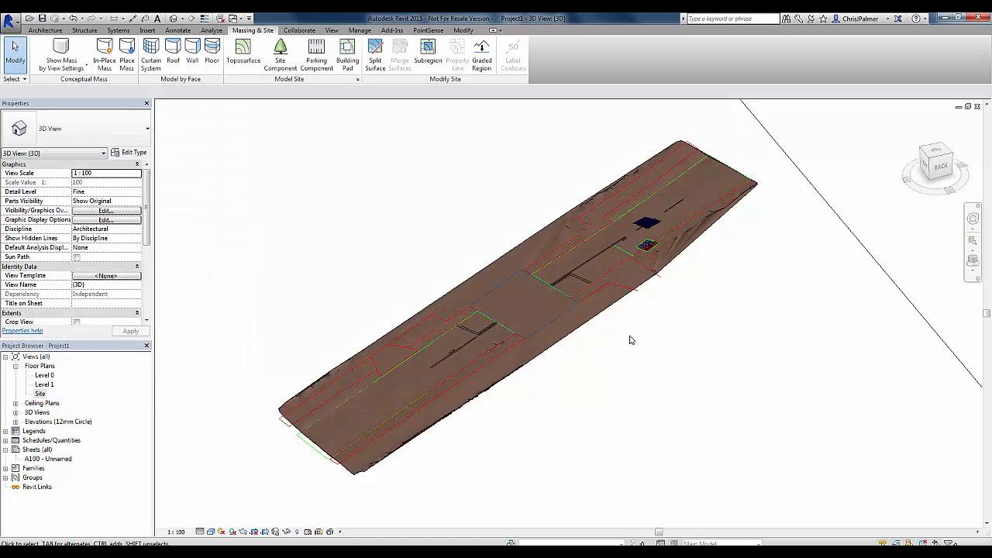
pyautogui.scroll(1, 570, 350)
pyautogui.moveTo(636, 362); pyautogui.dragTo(686, 361, button='middle')
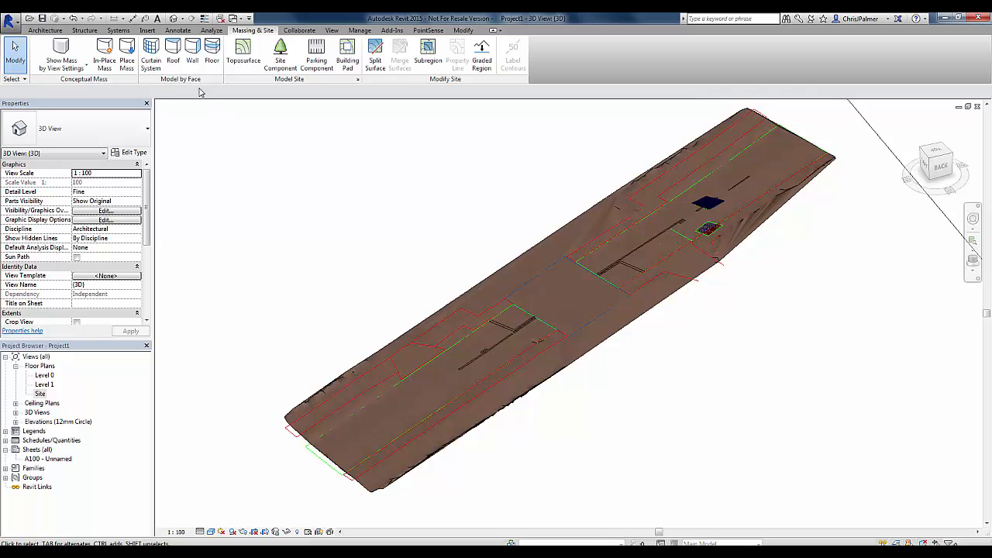
# Link the point cloud Project Point Cloud.rcs from the Desktop into the 3D view, positioned Auto - Origin to Origin.
pyautogui.click(147, 29)
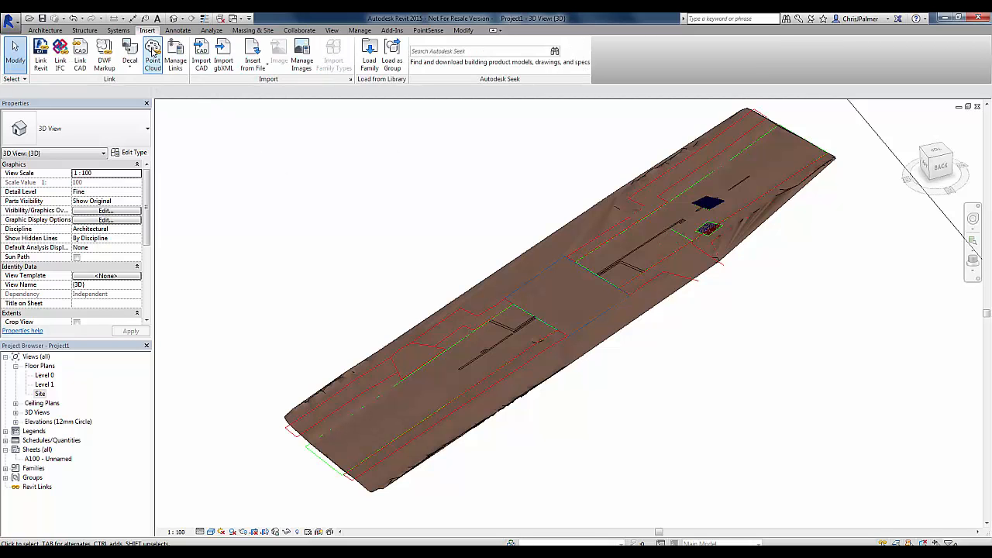
pyautogui.click(152, 53)
pyautogui.click(383, 121)
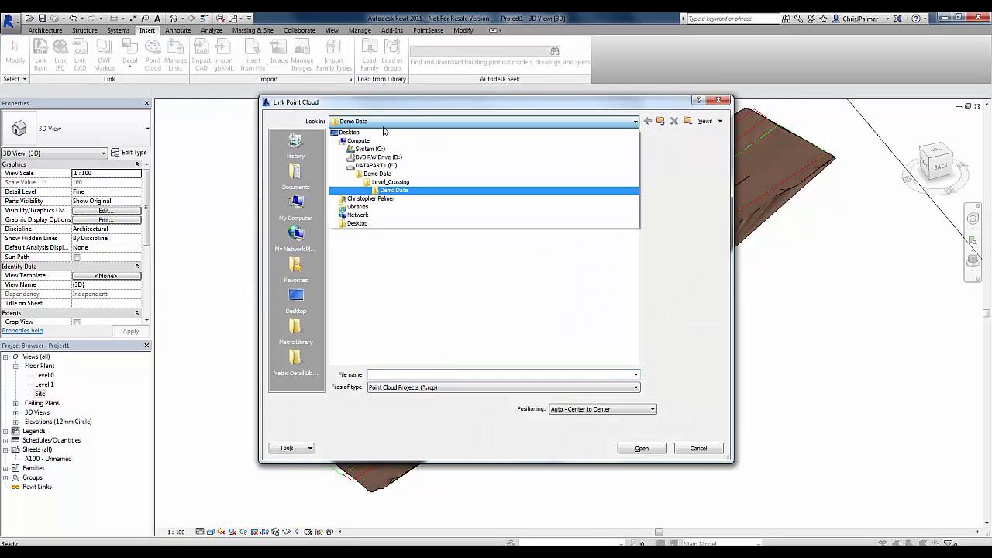
pyautogui.click(380, 133)
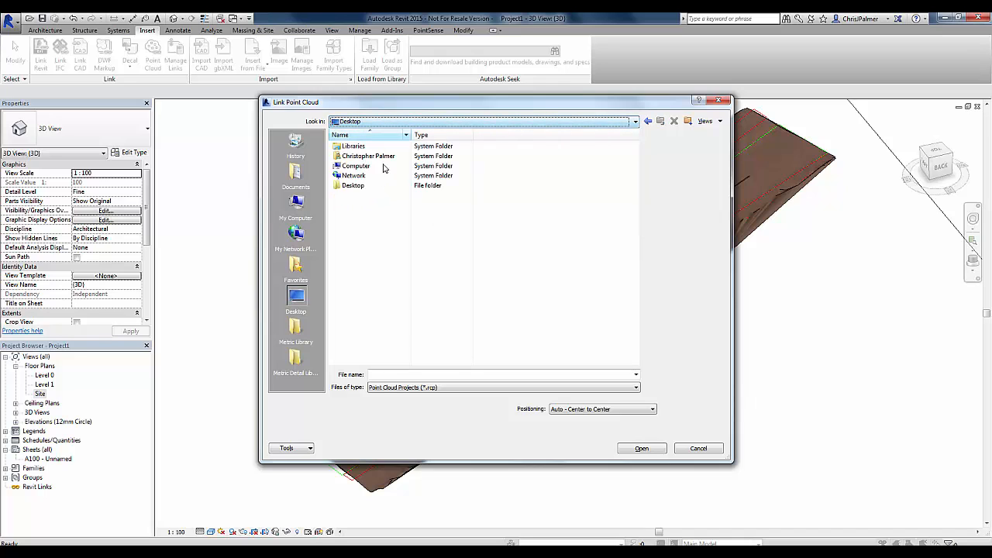
pyautogui.click(425, 389)
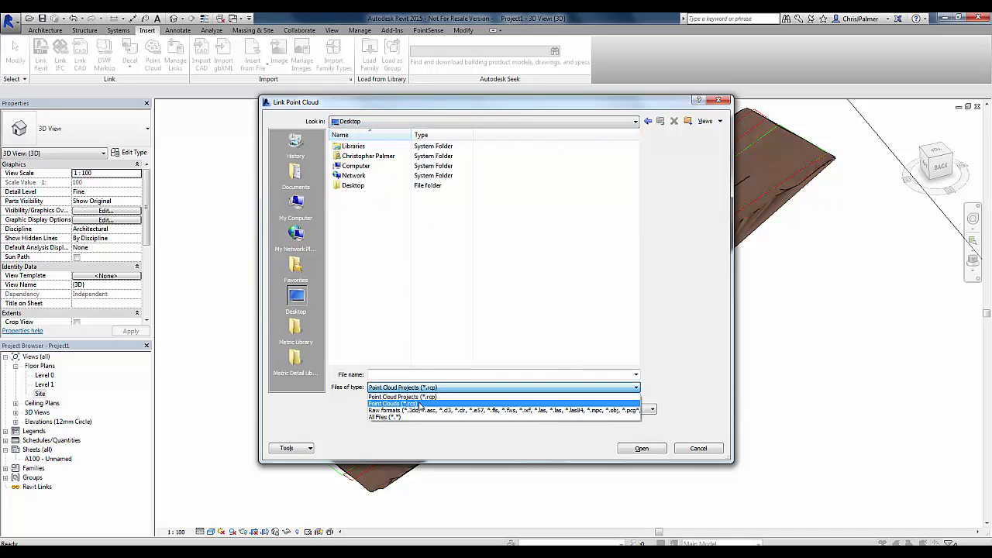
pyautogui.click(419, 404)
pyautogui.click(373, 195)
pyautogui.click(590, 410)
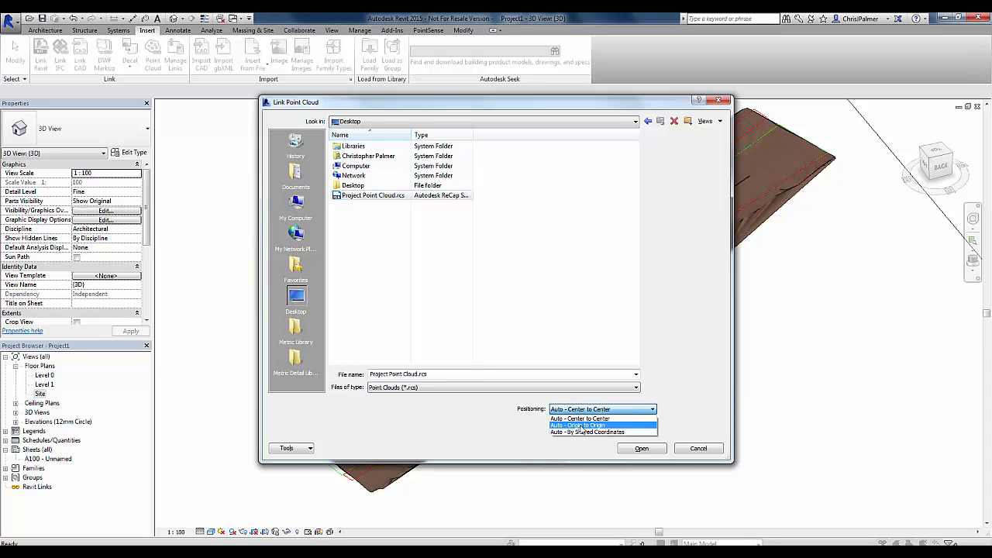
pyautogui.click(581, 426)
pyautogui.click(642, 448)
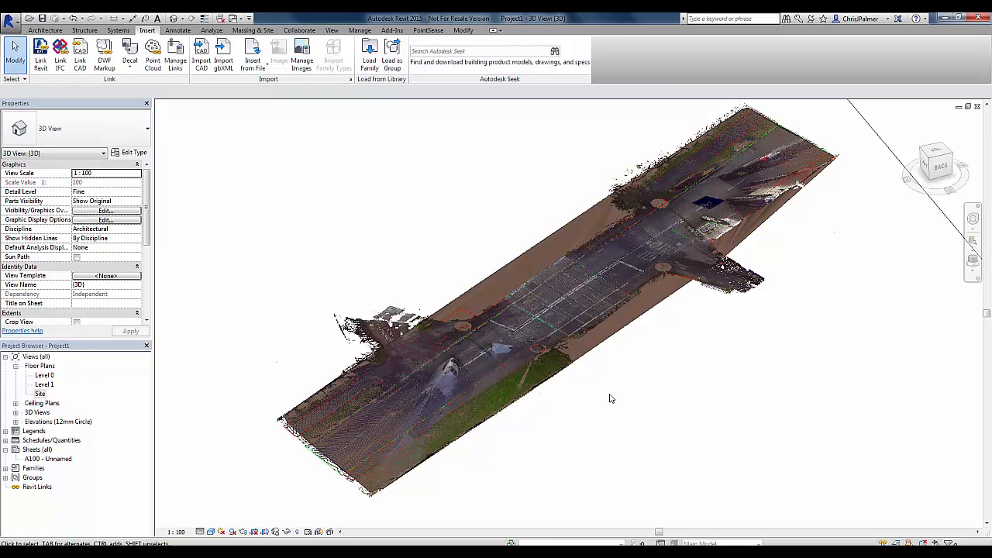
# View the linked point cloud from a lower angle and hide it with the PointSense visibility command.
pyautogui.keyDown('shift'); pyautogui.moveTo(682, 380); pyautogui.dragTo(634, 432, button='middle'); pyautogui.keyUp('shift')
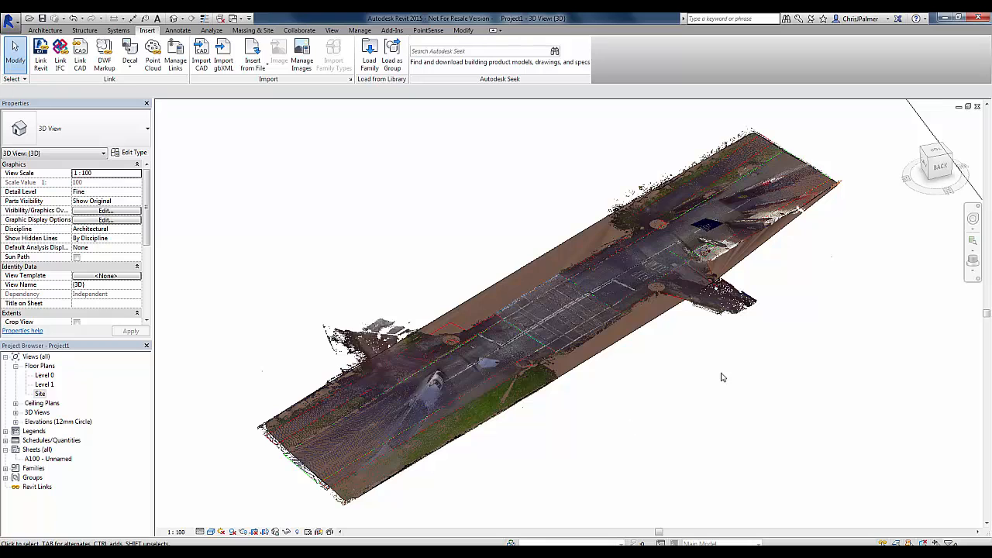
pyautogui.click(429, 31)
pyautogui.click(771, 60)
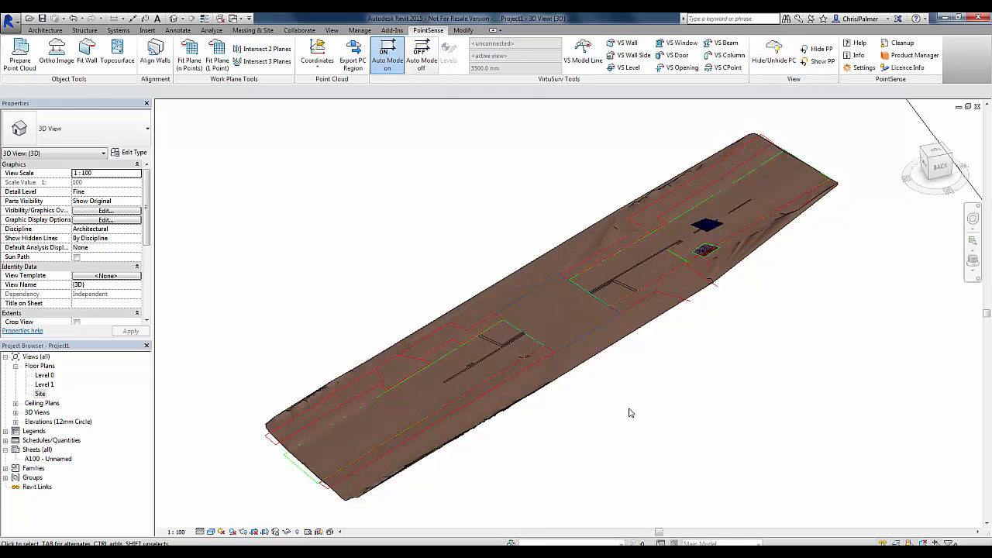
# Inspect the toposurface and the RevitTopography.dwg linework from an angle and from the Top view.
pyautogui.moveTo(656, 388); pyautogui.dragTo(587, 388, button='middle')
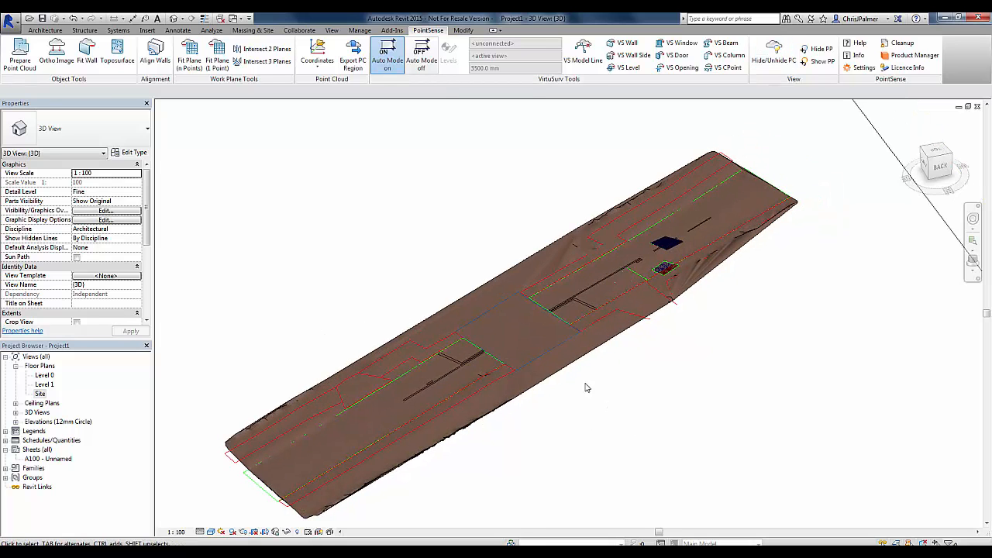
pyautogui.scroll(2, 588, 394)
pyautogui.moveTo(517, 425); pyautogui.dragTo(644, 369, button='middle')
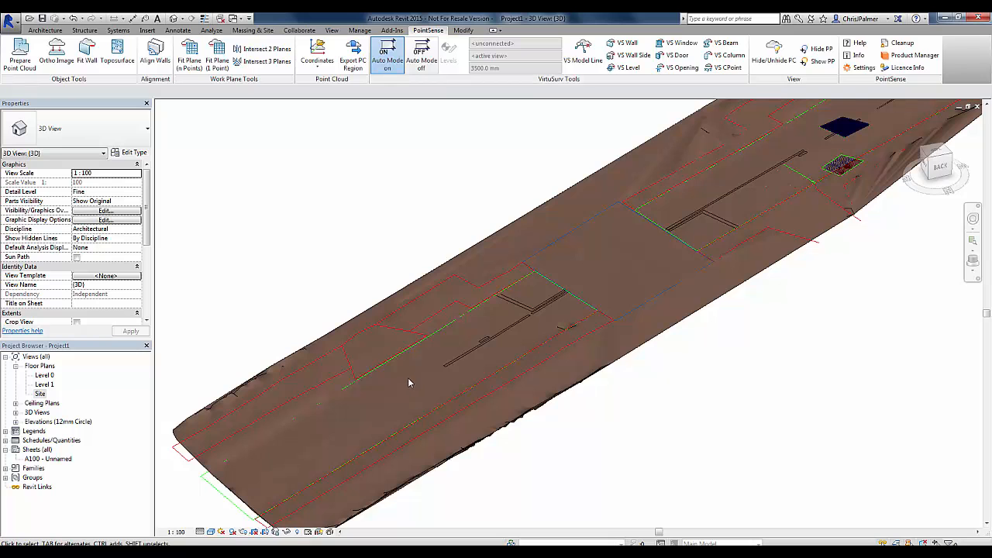
pyautogui.scroll(-2, 643, 373)
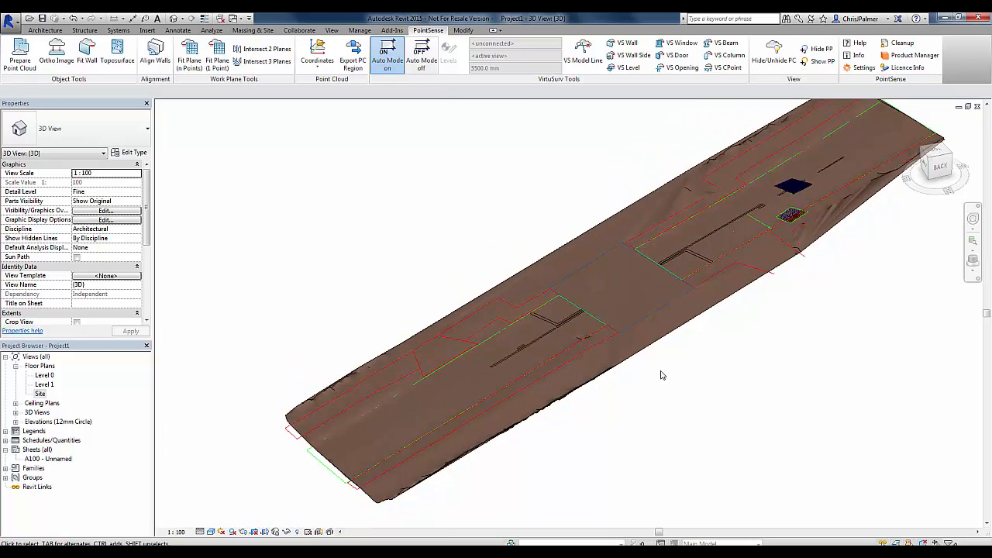
pyautogui.moveTo(660, 372); pyautogui.dragTo(631, 405, button='middle')
pyautogui.scroll(2, 630, 399)
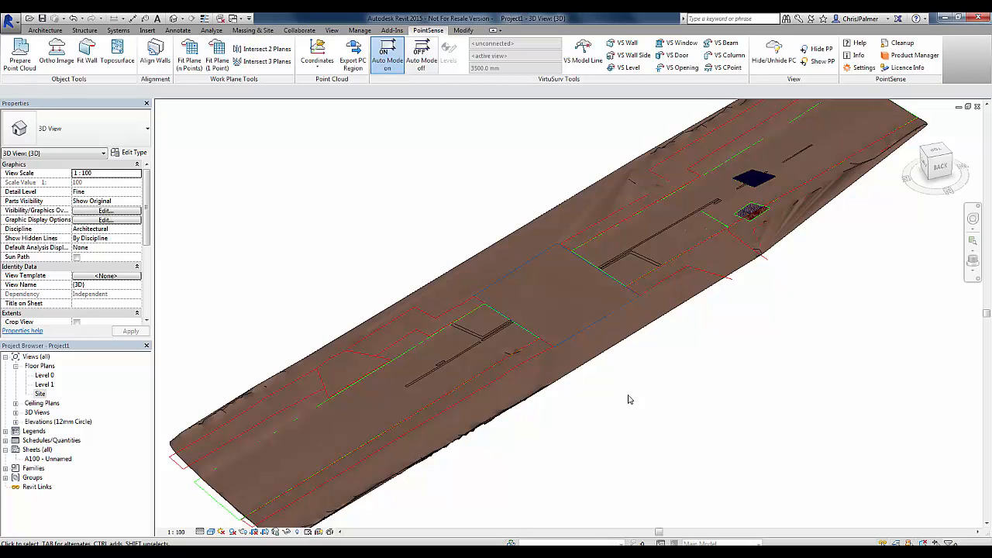
pyautogui.click(555, 347)
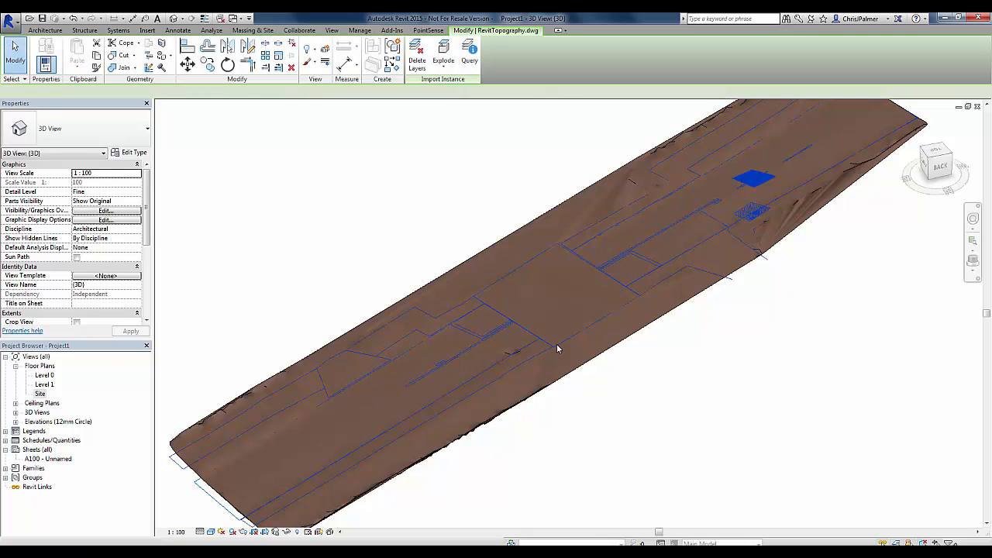
pyautogui.click(938, 153)
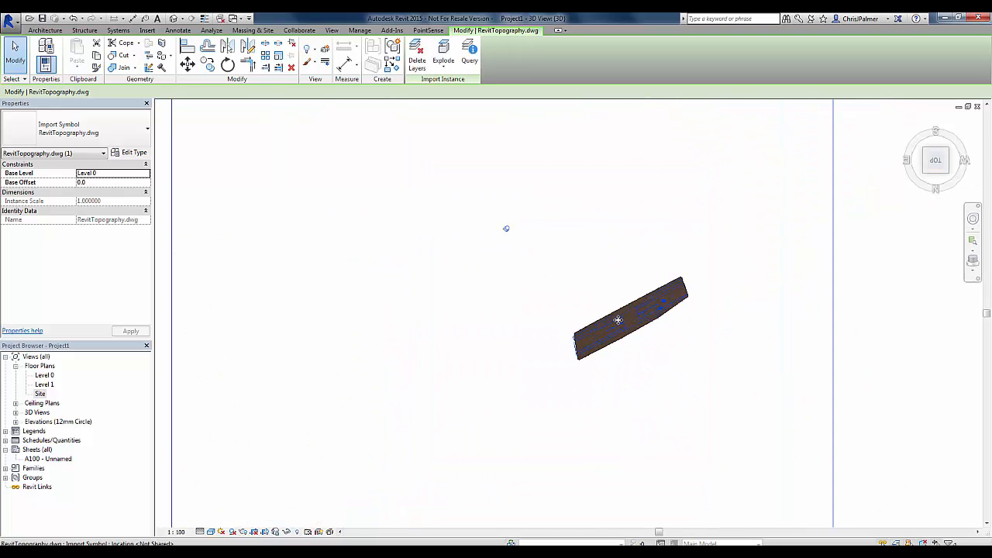
pyautogui.scroll(8, 618, 320)
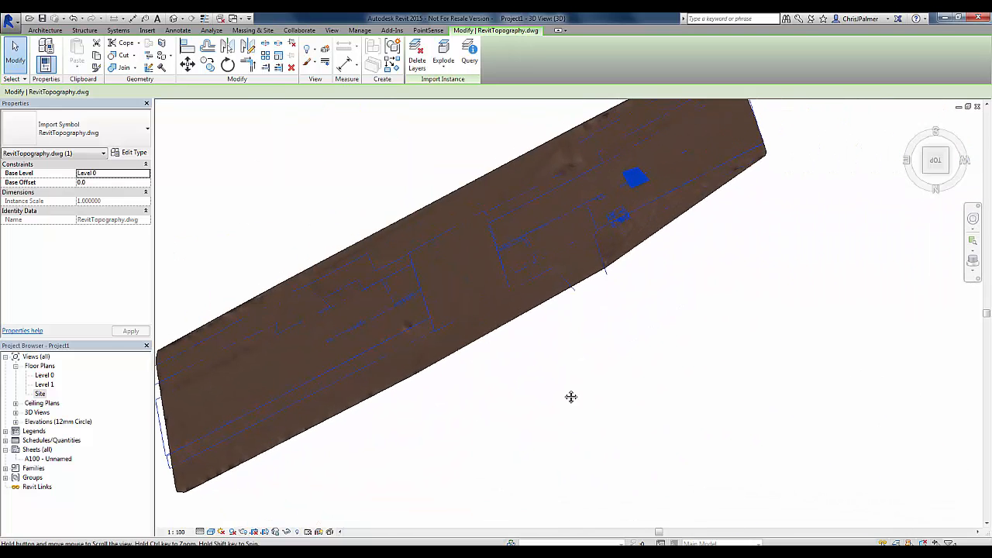
pyautogui.moveTo(571, 397); pyautogui.dragTo(591, 416, button='middle')
pyautogui.click(606, 385)
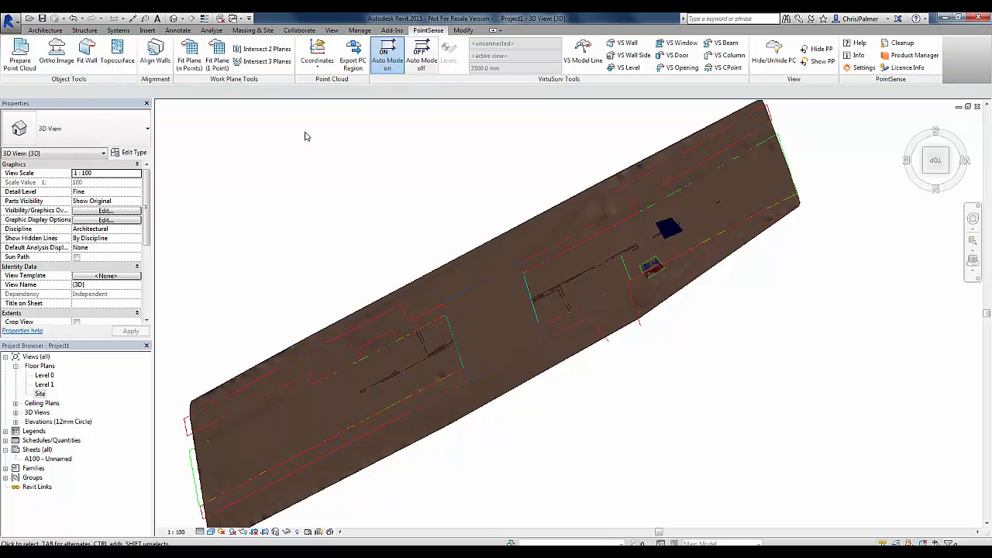
# Split the toposurface with picked lines, starting with the road section's end line at the crossing and the adjoining segment of its lower edge.
pyautogui.click(259, 31)
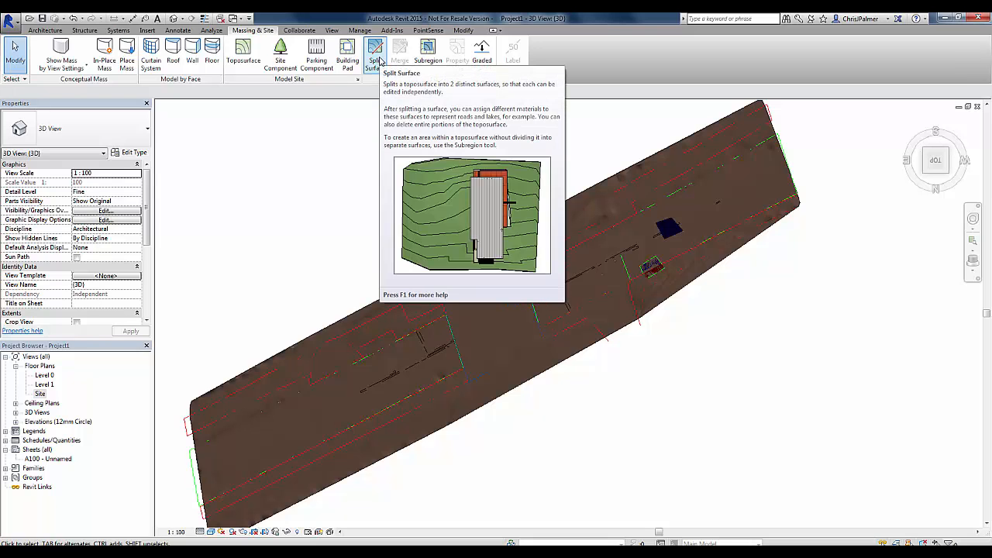
pyautogui.click(377, 59)
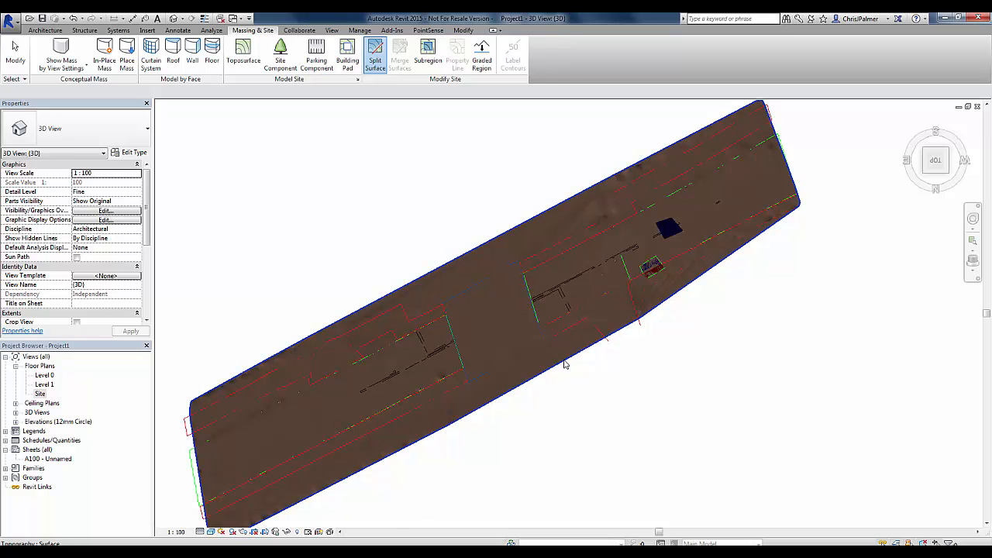
pyautogui.click(565, 365)
pyautogui.moveTo(541, 417); pyautogui.dragTo(680, 354, button='middle')
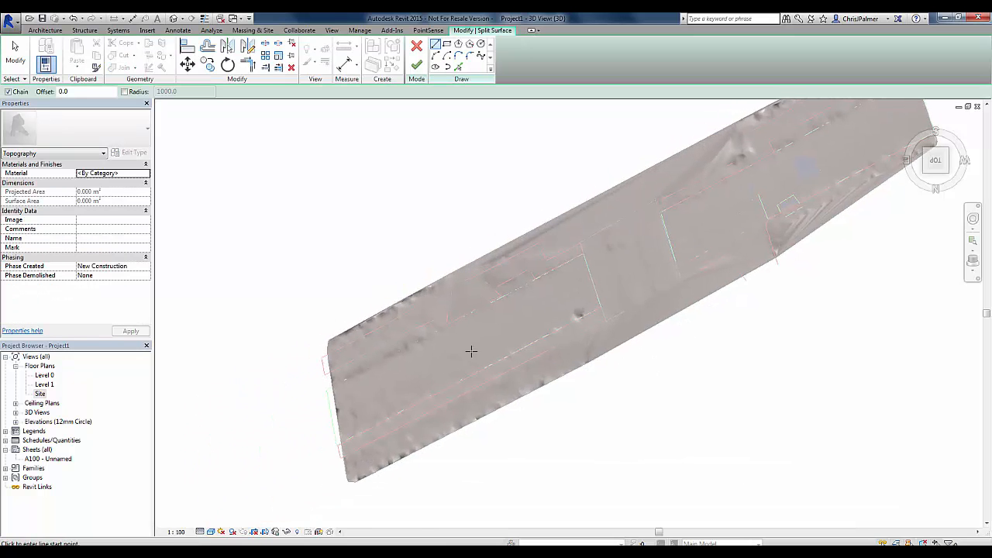
pyautogui.scroll(3, 473, 351)
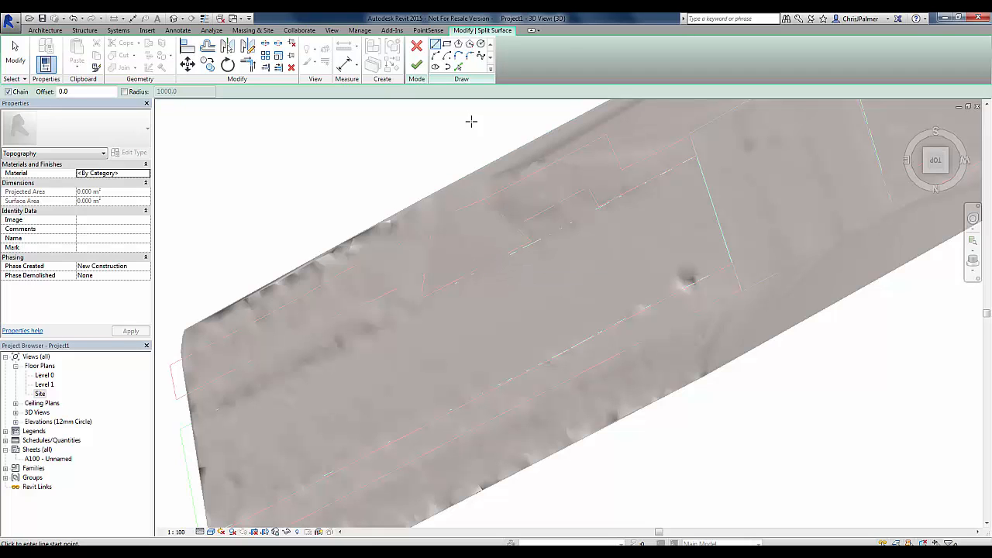
pyautogui.click(458, 67)
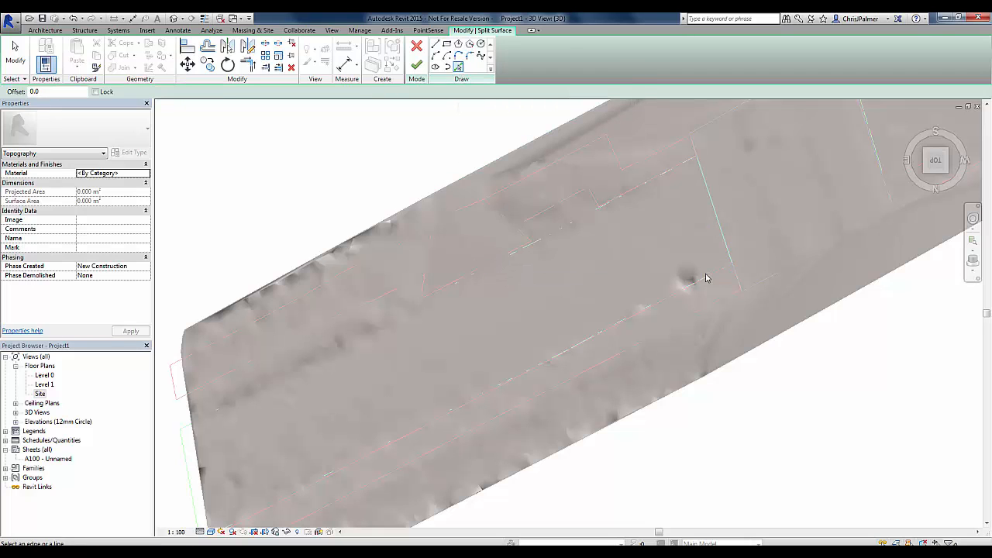
pyautogui.scroll(1, 738, 248)
pyautogui.scroll(3, 738, 248)
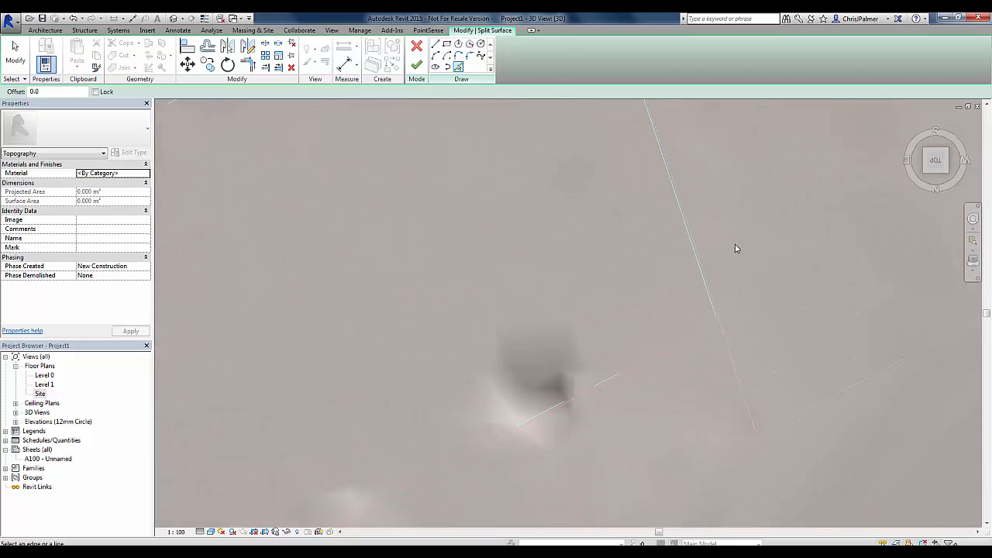
pyautogui.click(702, 299)
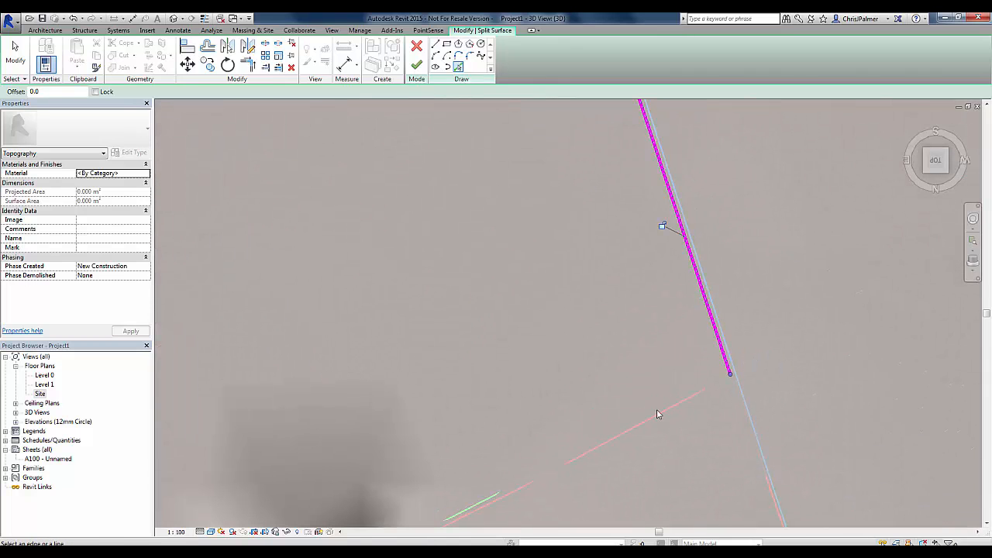
pyautogui.click(487, 508)
pyautogui.scroll(-2, 427, 388)
# Pick the remaining linework segments along the road's lower edge and the road's end line just outside the far end of the toposurface.
pyautogui.moveTo(469, 386); pyautogui.dragTo(703, 251, button='middle')
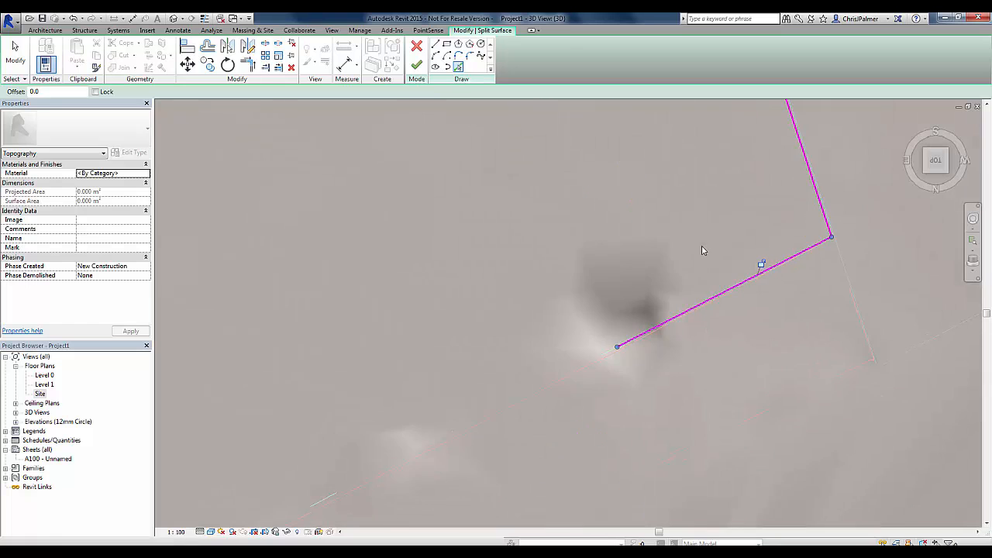
pyautogui.scroll(3, 603, 356)
pyautogui.click(594, 359)
pyautogui.scroll(-2, 467, 364)
pyautogui.moveTo(494, 358); pyautogui.dragTo(603, 283, button='middle')
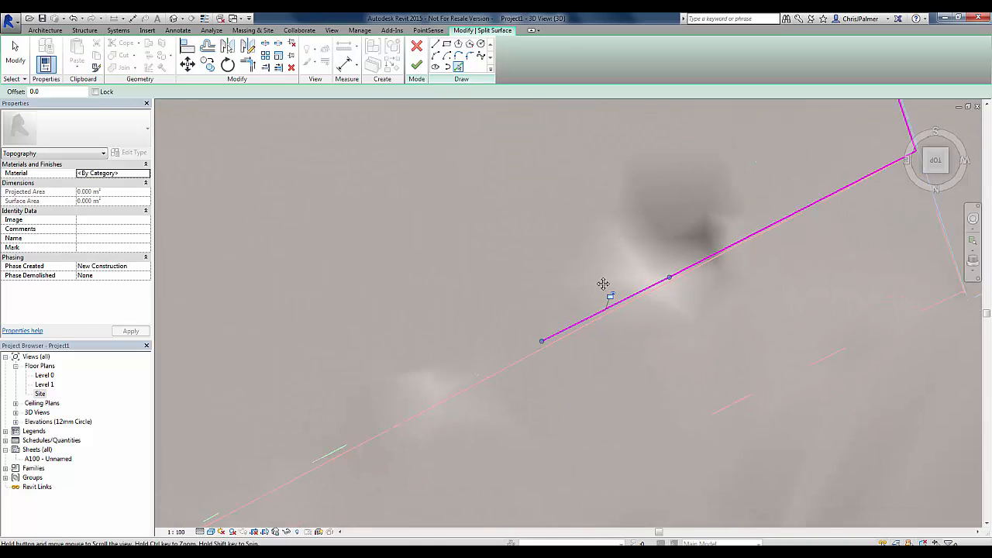
pyautogui.click(525, 349)
pyautogui.moveTo(341, 336); pyautogui.dragTo(532, 257, button='middle')
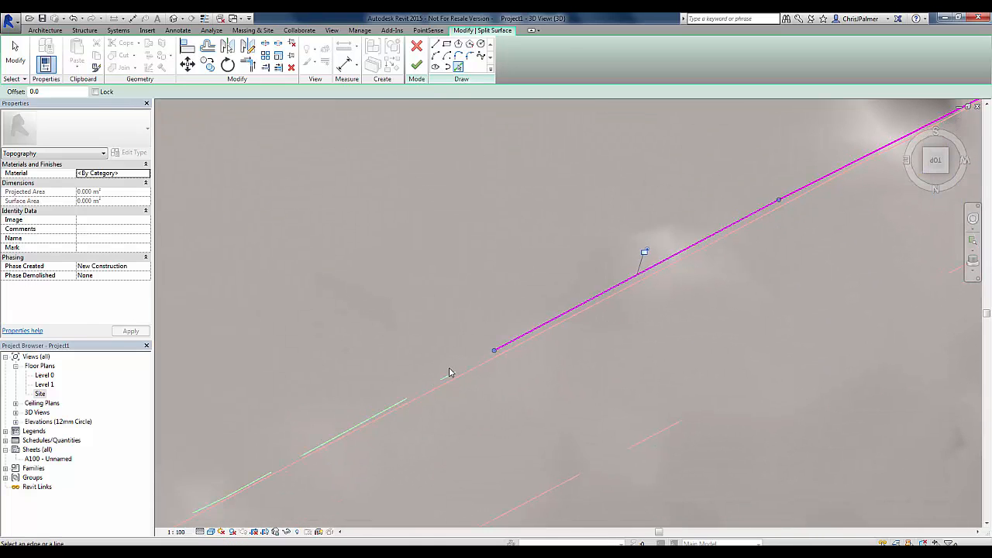
pyautogui.moveTo(343, 371); pyautogui.dragTo(545, 282, button='middle')
pyautogui.click(518, 333)
pyautogui.moveTo(512, 335)
pyautogui.mouseDown(button='middle')
pyautogui.moveTo(511, 270)
pyautogui.moveTo(556, 234)
pyautogui.mouseUp(button='middle')
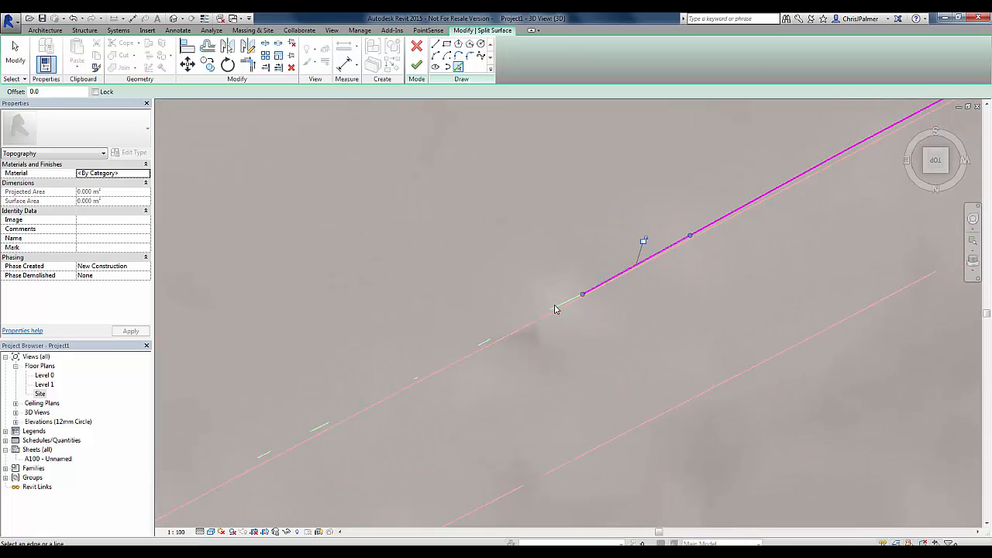
pyautogui.moveTo(413, 348)
pyautogui.mouseDown(button='middle')
pyautogui.moveTo(473, 297)
pyautogui.moveTo(397, 341)
pyautogui.moveTo(496, 258)
pyautogui.mouseUp(button='middle')
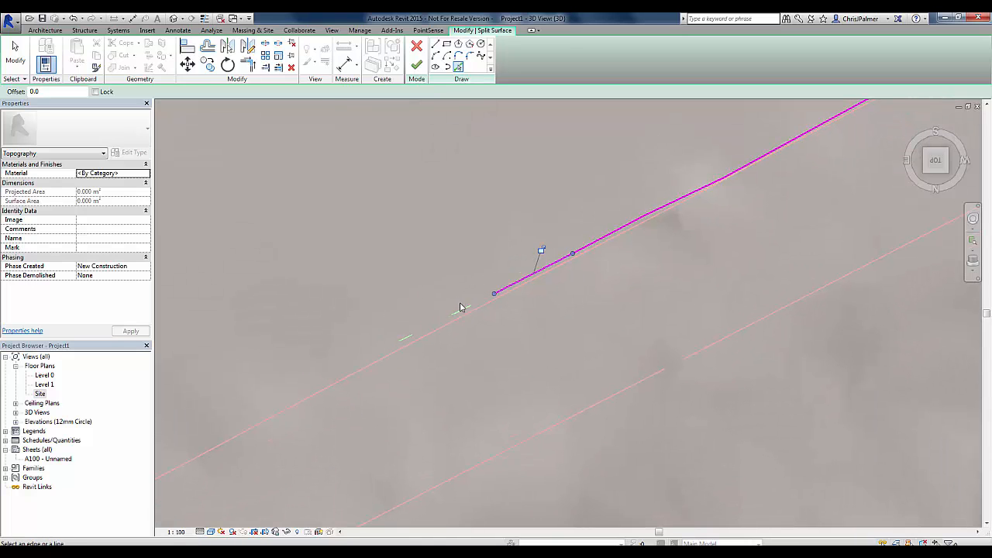
pyautogui.click(462, 308)
pyautogui.moveTo(344, 336); pyautogui.dragTo(529, 251, button='middle')
pyautogui.click(518, 251)
pyautogui.moveTo(412, 287); pyautogui.dragTo(565, 265, button='middle')
pyautogui.click(472, 351)
pyautogui.moveTo(341, 339); pyautogui.dragTo(693, 200, button='middle')
pyautogui.moveTo(406, 341); pyautogui.dragTo(453, 332, button='middle')
pyautogui.click(357, 368)
pyautogui.scroll(-2, 449, 185)
pyautogui.moveTo(450, 188); pyautogui.dragTo(462, 327, button='middle')
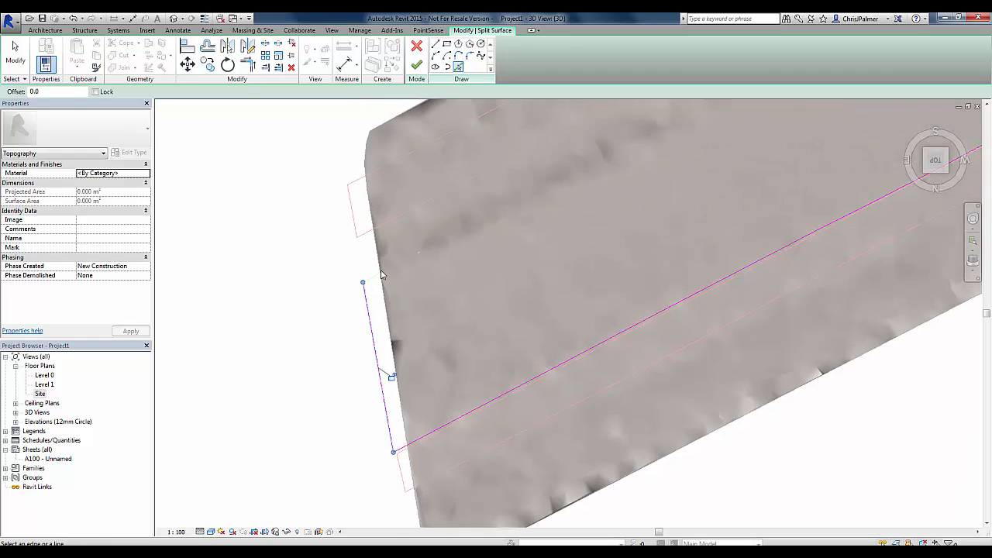
# Pick the linework segments along the road's upper edge, from the far end line back to the crossing, to close the split boundary.
pyautogui.scroll(2, 382, 271)
pyautogui.click(370, 282)
pyautogui.scroll(-1, 493, 283)
pyautogui.moveTo(625, 242); pyautogui.dragTo(570, 258, button='middle')
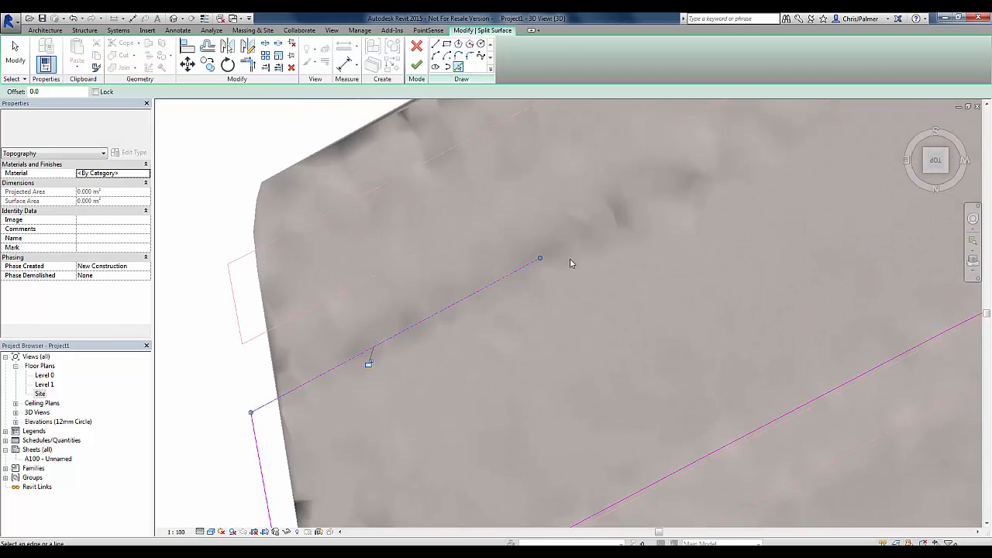
pyautogui.scroll(2, 566, 264)
pyautogui.click(552, 265)
pyautogui.scroll(-2, 575, 281)
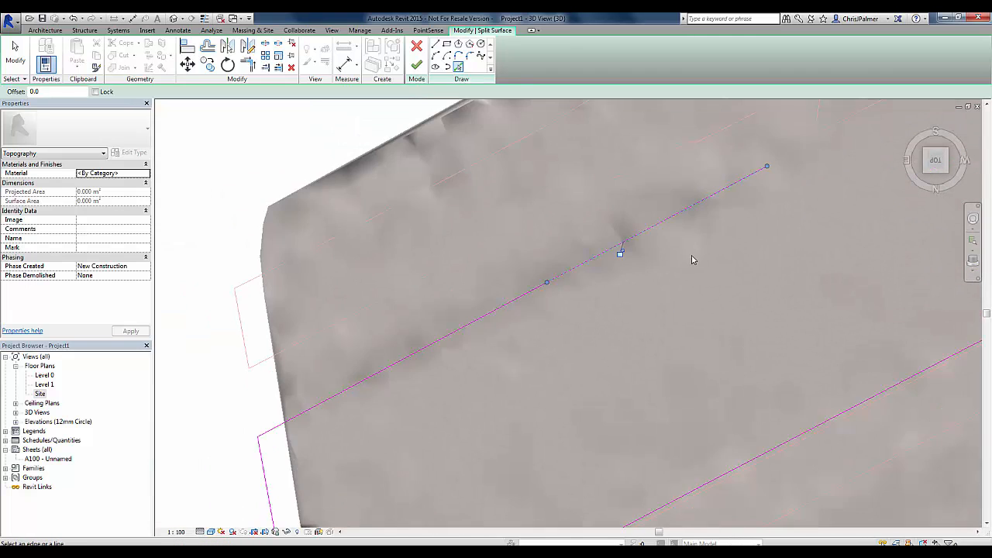
pyautogui.moveTo(766, 171); pyautogui.dragTo(483, 290, button='middle')
pyautogui.scroll(2, 509, 265)
pyautogui.click(516, 282)
pyautogui.scroll(-3, 730, 267)
pyautogui.moveTo(701, 269)
pyautogui.mouseDown(button='middle')
pyautogui.moveTo(444, 410)
pyautogui.moveTo(332, 455)
pyautogui.mouseUp(button='middle')
pyautogui.click(499, 316)
pyautogui.moveTo(668, 303)
pyautogui.mouseDown(button='middle')
pyautogui.moveTo(589, 367)
pyautogui.moveTo(538, 389)
pyautogui.mouseUp(button='middle')
pyautogui.click(576, 297)
pyautogui.moveTo(696, 303); pyautogui.dragTo(534, 388, button='middle')
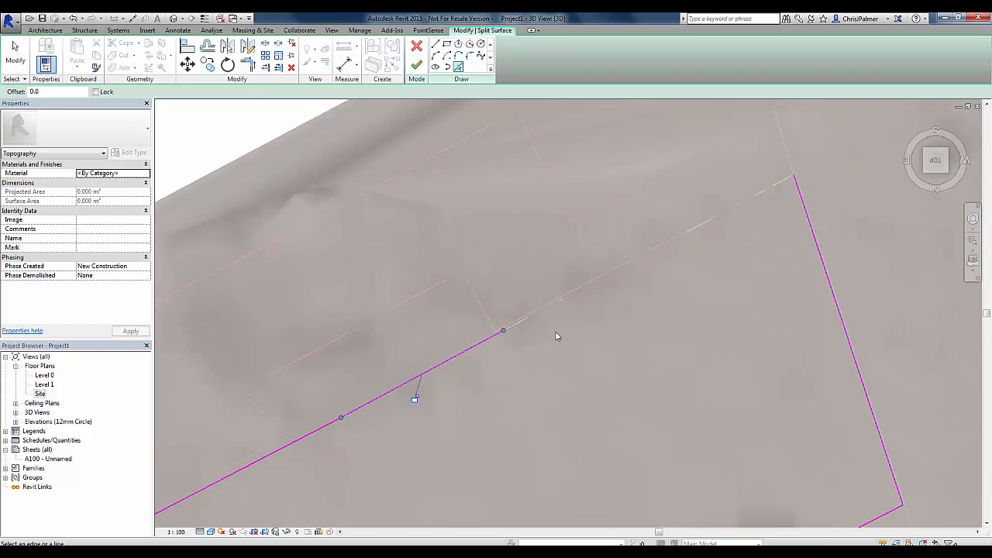
pyautogui.scroll(3, 558, 334)
pyautogui.click(497, 311)
pyautogui.moveTo(737, 299); pyautogui.dragTo(472, 452, button='middle')
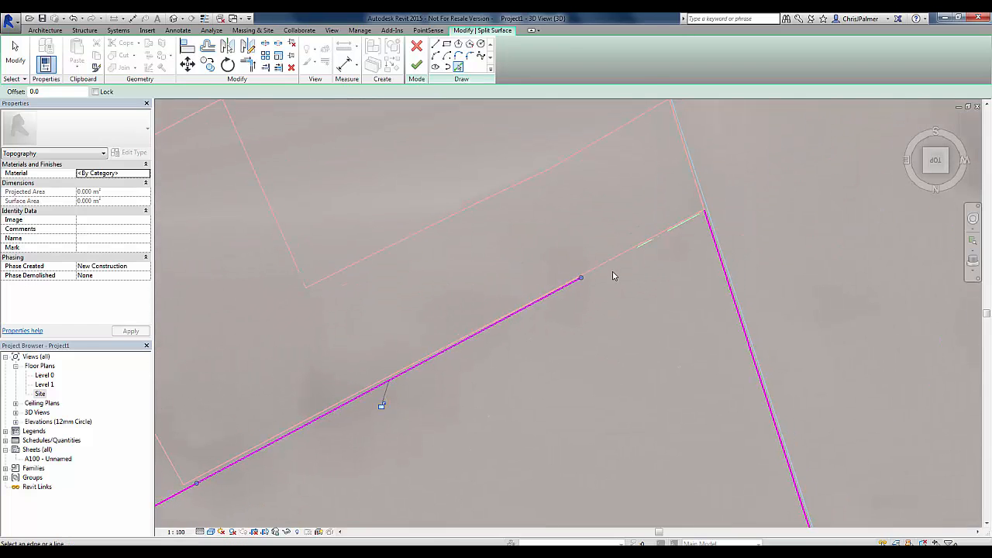
pyautogui.click(625, 261)
pyautogui.scroll(-2, 649, 322)
pyautogui.scroll(-3, 649, 322)
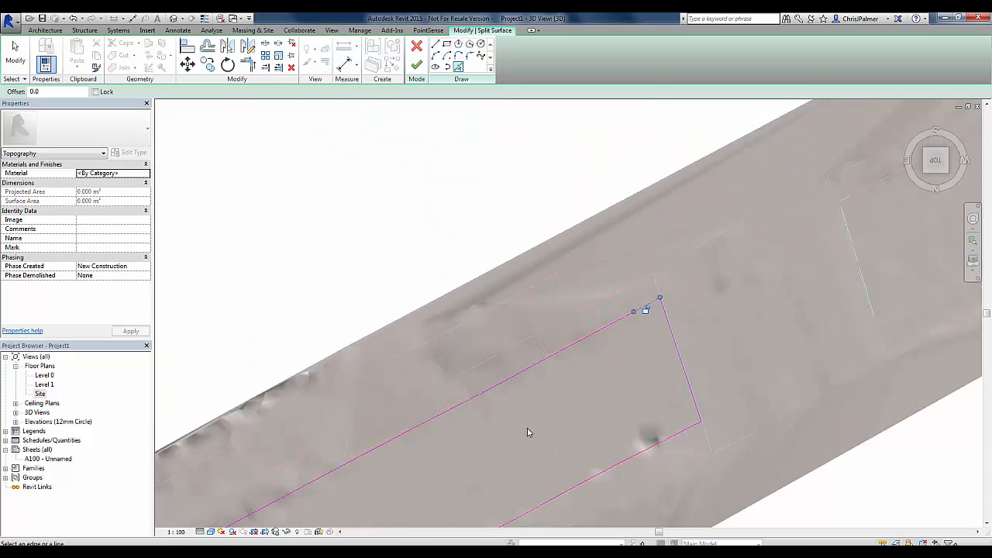
# Move the split boundary's far end line just inside the toposurface's edge and place its lower endpoint on the lower road edge.
pyautogui.moveTo(310, 520); pyautogui.dragTo(507, 329, button='middle')
pyautogui.scroll(1, 507, 329)
pyautogui.click(313, 463)
pyautogui.moveTo(443, 362); pyautogui.dragTo(482, 251, button='middle')
pyautogui.press('Escape')
pyautogui.press('Escape')
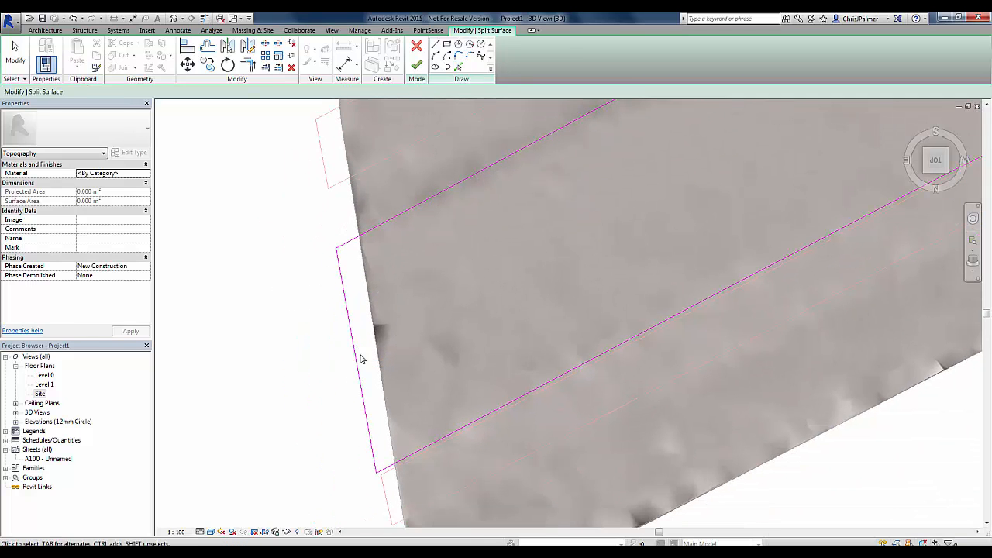
pyautogui.click(356, 359)
pyautogui.press('Delete')
pyautogui.moveTo(357, 359); pyautogui.dragTo(383, 359)
pyautogui.scroll(2, 420, 476)
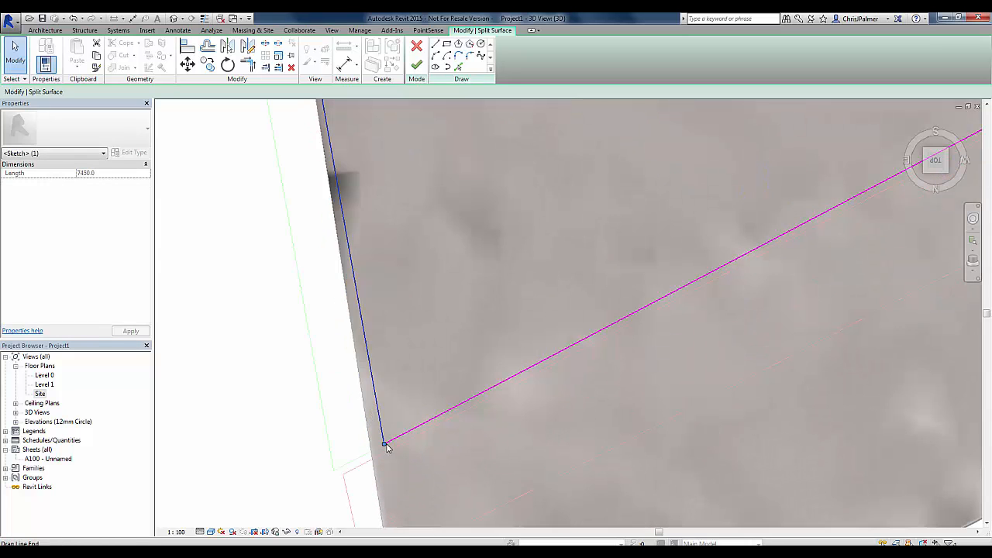
pyautogui.moveTo(388, 448); pyautogui.dragTo(375, 447)
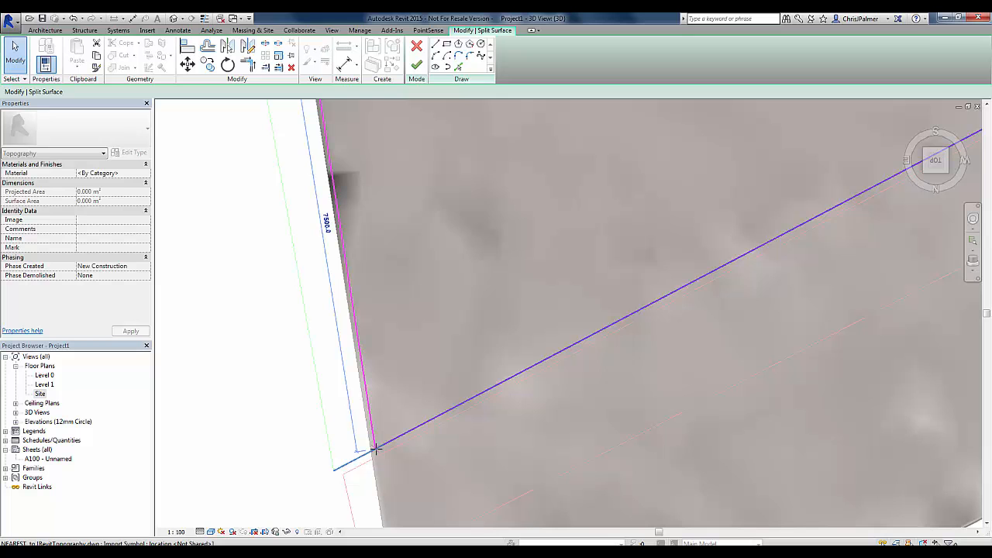
pyautogui.click(390, 396)
# Shorten the lower road edge line to meet the moved end line and finish splitting the toposurface.
pyautogui.scroll(3, 382, 448)
pyautogui.click(394, 438)
pyautogui.moveTo(389, 440); pyautogui.dragTo(367, 448)
pyautogui.scroll(-4, 417, 405)
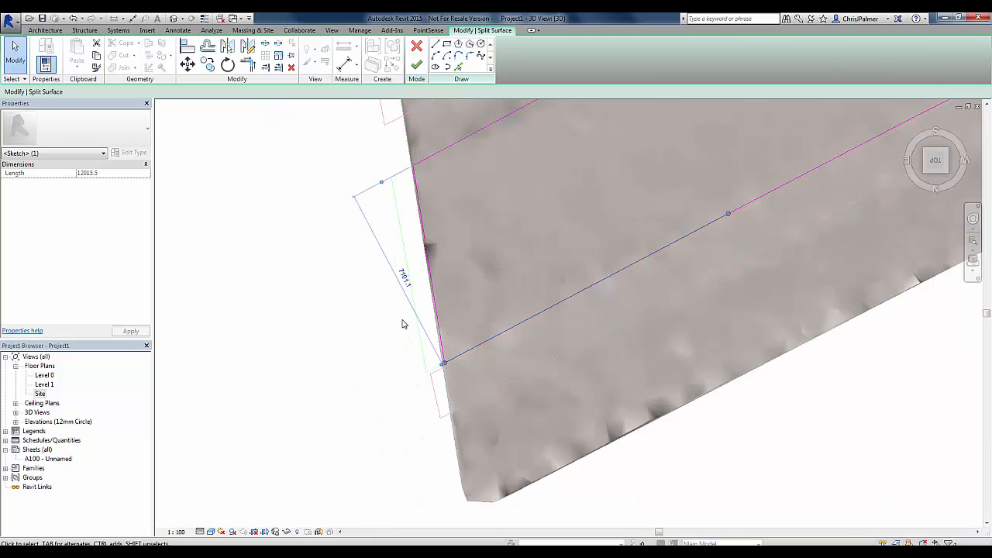
pyautogui.click(404, 324)
pyautogui.scroll(-2, 561, 218)
pyautogui.moveTo(682, 167); pyautogui.dragTo(372, 408, button='middle')
pyautogui.scroll(-2, 490, 304)
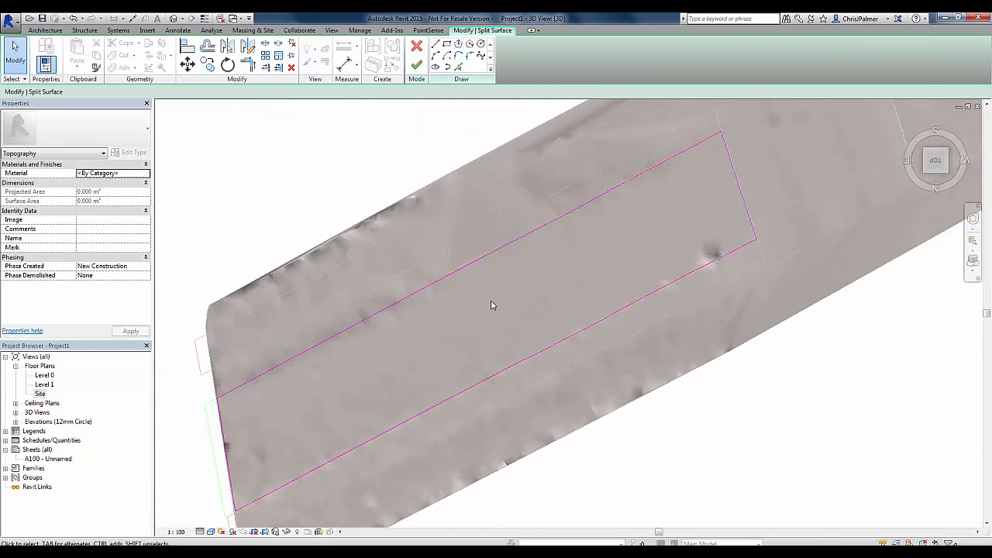
pyautogui.click(418, 68)
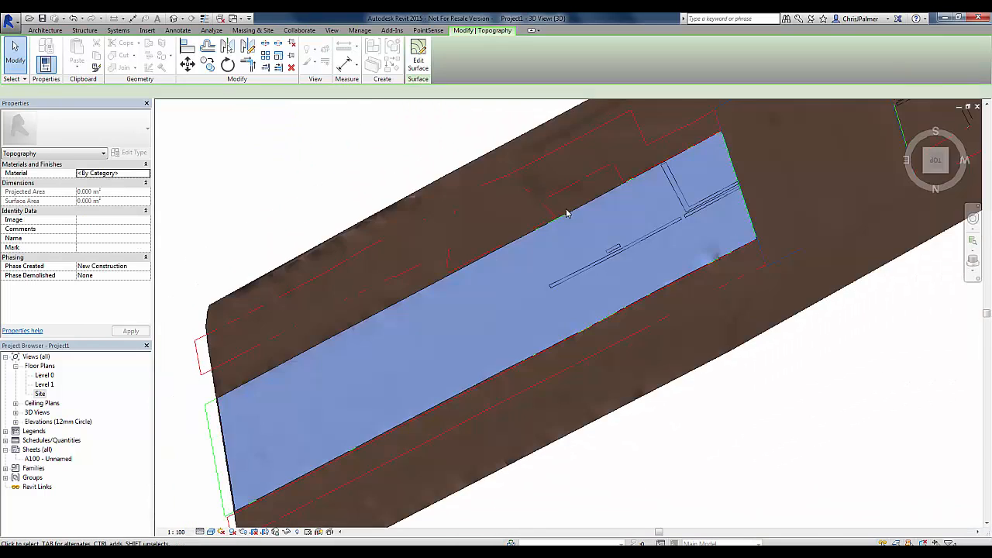
pyautogui.click(704, 466)
# Select the split-off road surface to check its extent within the rest of the toposurface.
pyautogui.scroll(-2, 403, 448)
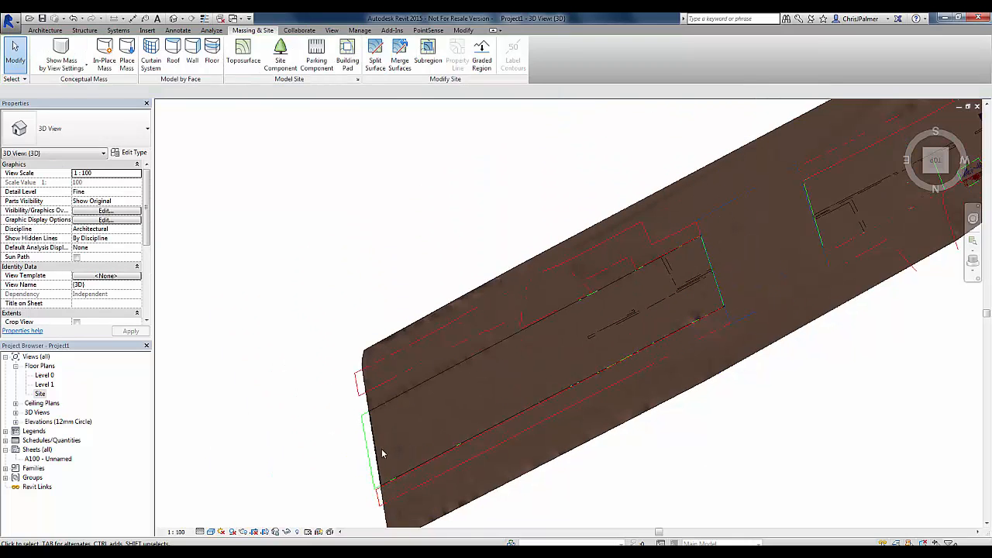
pyautogui.click(380, 456)
pyautogui.scroll(-2, 751, 439)
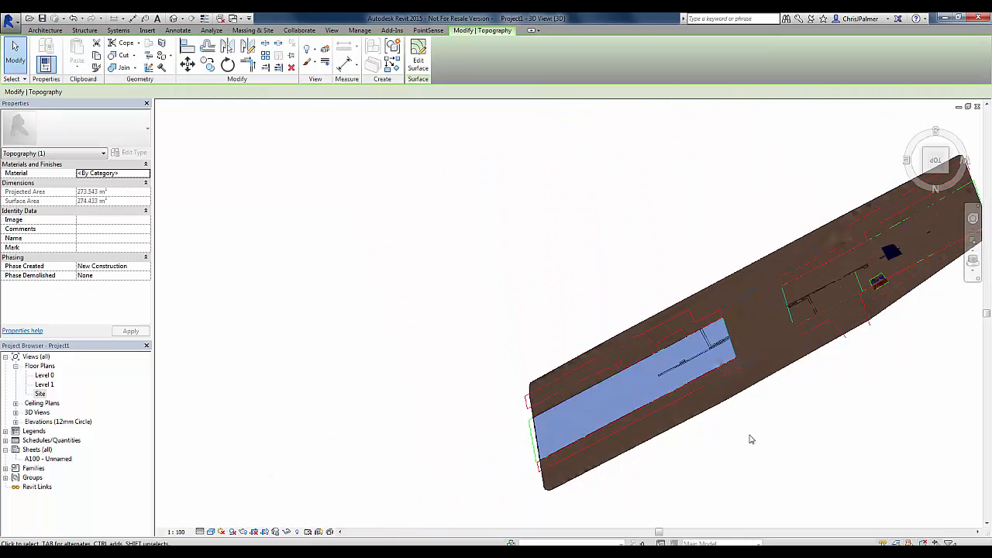
pyautogui.click(693, 424)
pyautogui.moveTo(746, 442); pyautogui.dragTo(638, 414, button='middle')
pyautogui.scroll(2, 638, 413)
pyautogui.click(577, 401)
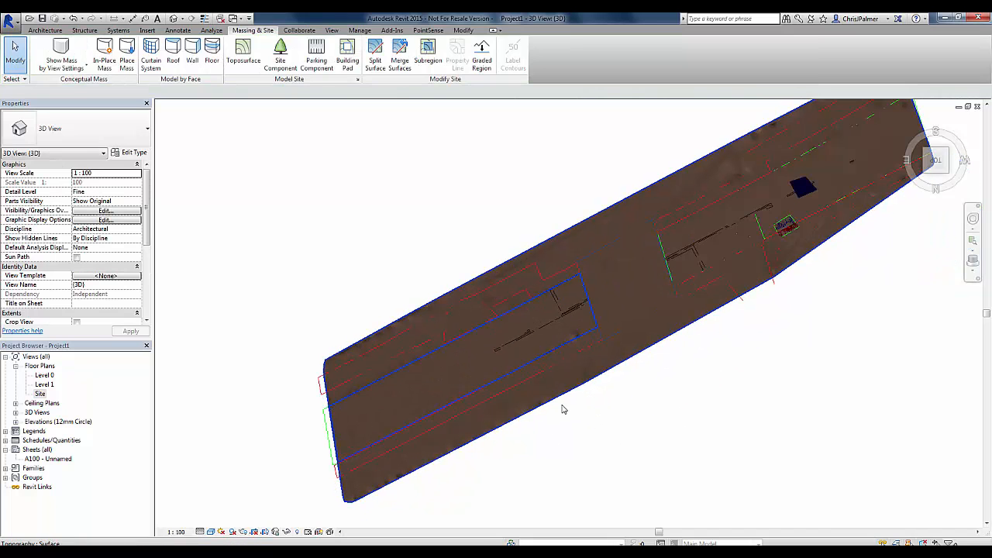
# Assign the Asphalt, Bitumen material to the split-off road surface.
pyautogui.click(337, 443)
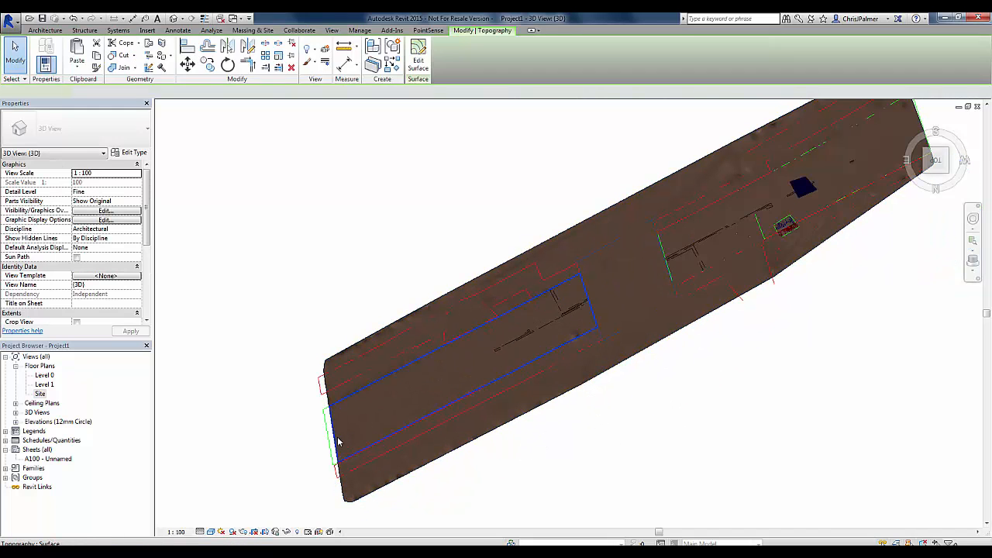
pyautogui.click(144, 174)
pyautogui.click(147, 173)
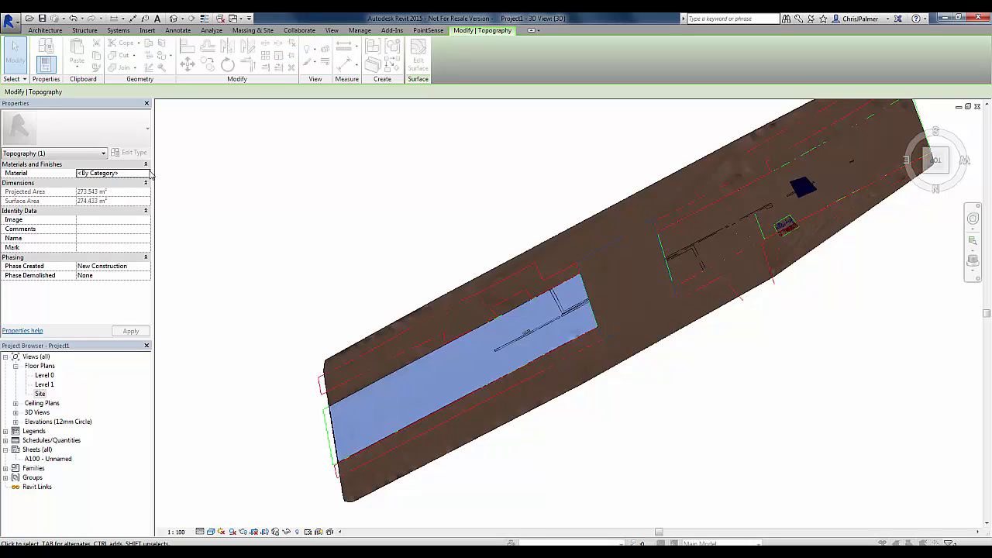
pyautogui.write('bitumen')
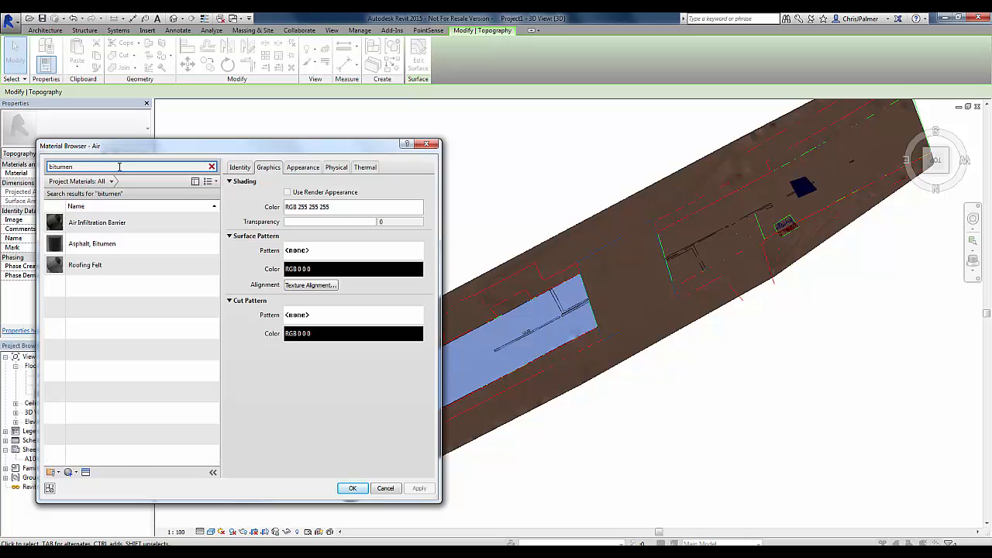
pyautogui.click(107, 245)
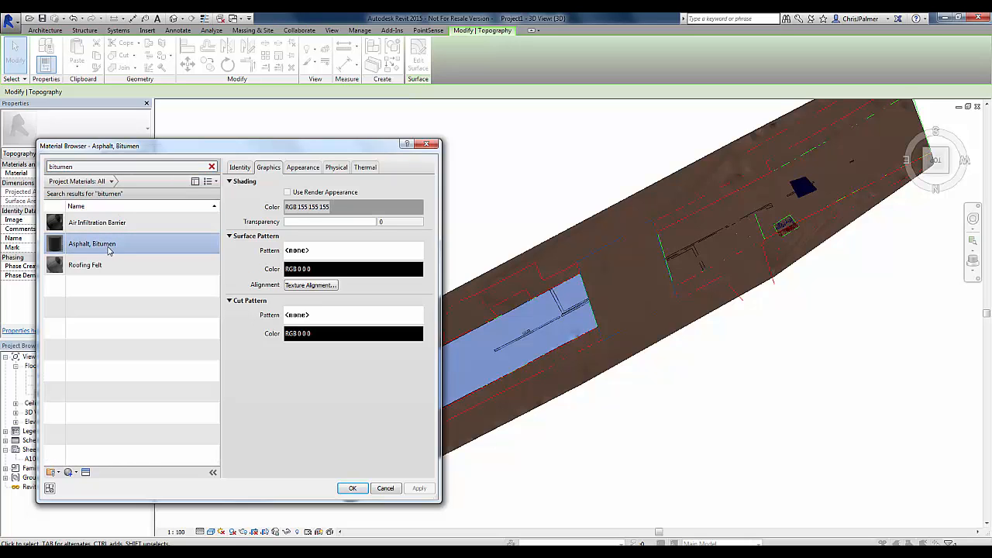
pyautogui.click(355, 490)
pyautogui.click(547, 452)
pyautogui.scroll(-1, 547, 453)
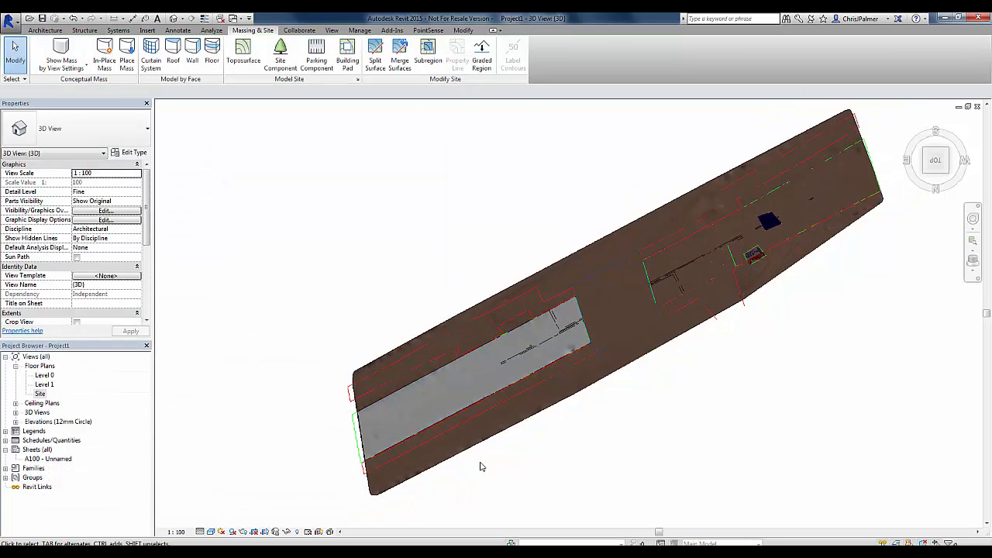
# Select the surrounding toposurface and the asphalt road surface in turn and examine the split from an angled 3D view.
pyautogui.click(466, 455)
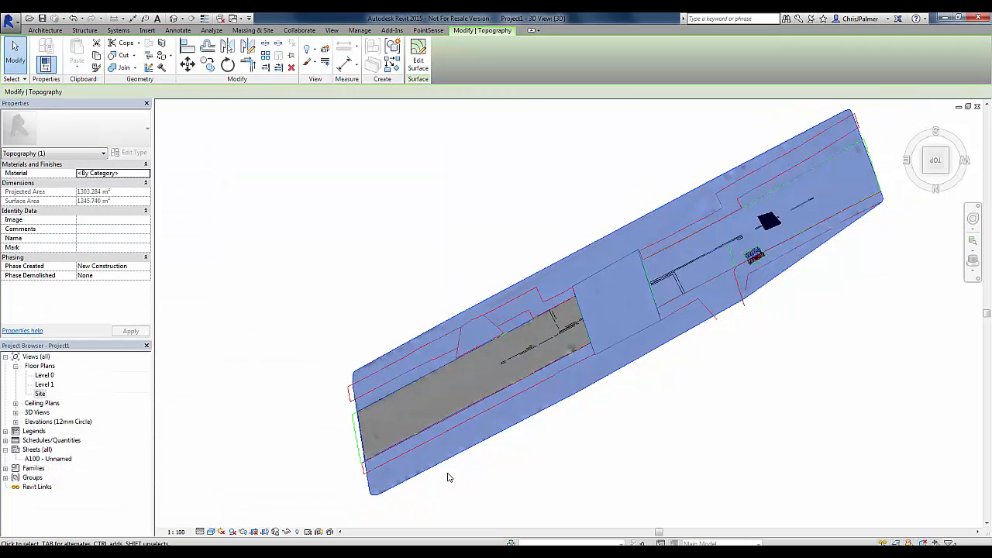
pyautogui.click(496, 465)
pyautogui.click(407, 442)
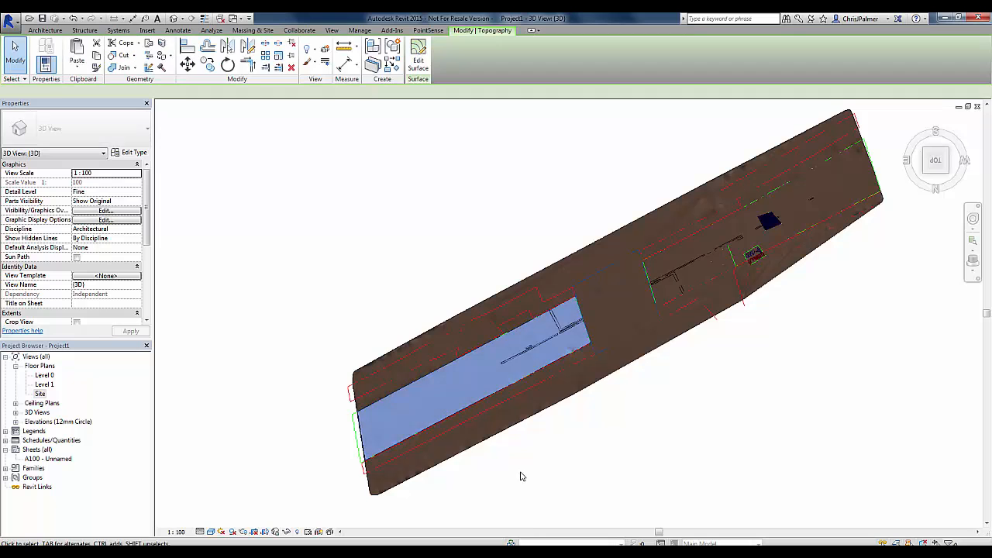
pyautogui.keyDown('shift'); pyautogui.moveTo(497, 481); pyautogui.dragTo(486, 396, button='middle'); pyautogui.keyUp('shift')
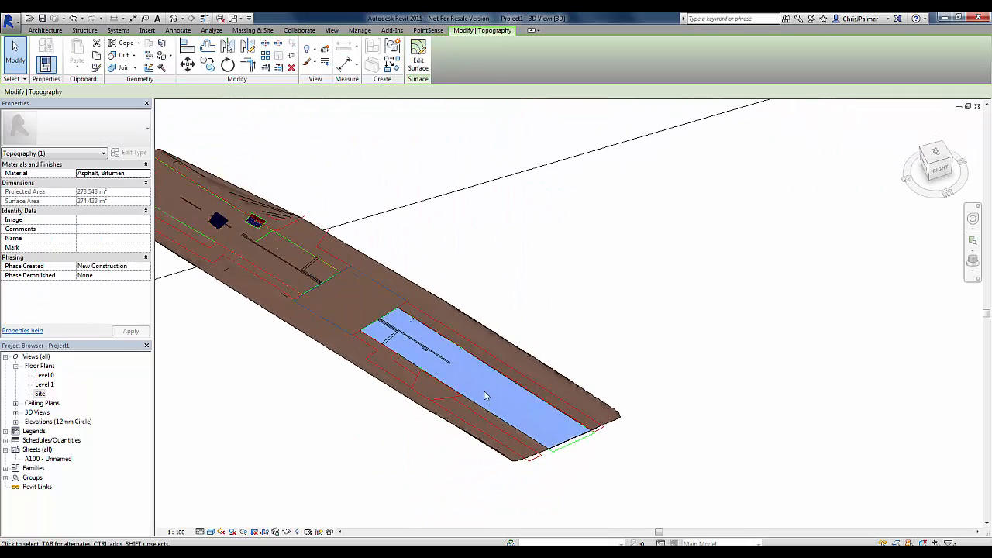
pyautogui.scroll(3, 485, 397)
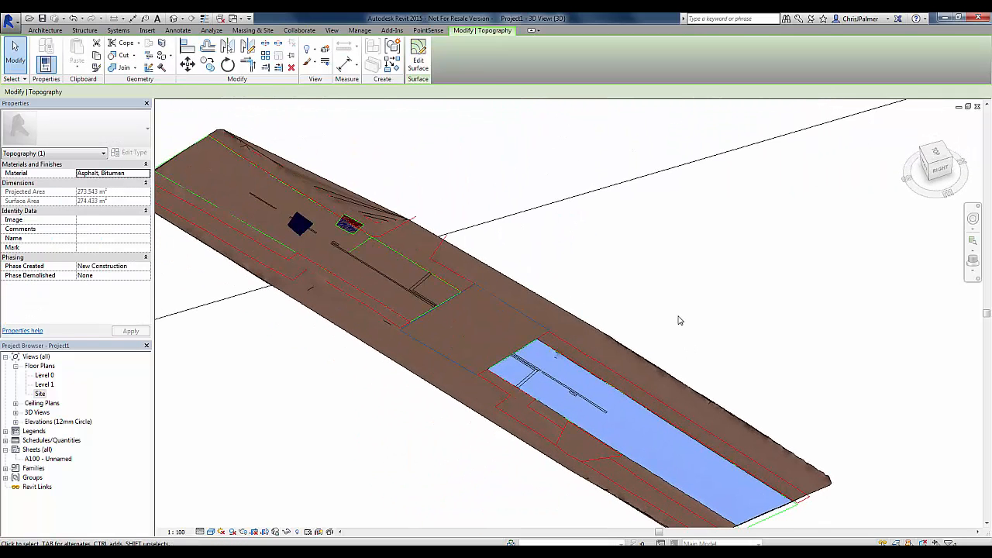
pyautogui.moveTo(670, 314); pyautogui.dragTo(695, 285, button='middle')
pyautogui.click(735, 296)
pyautogui.scroll(-2, 728, 288)
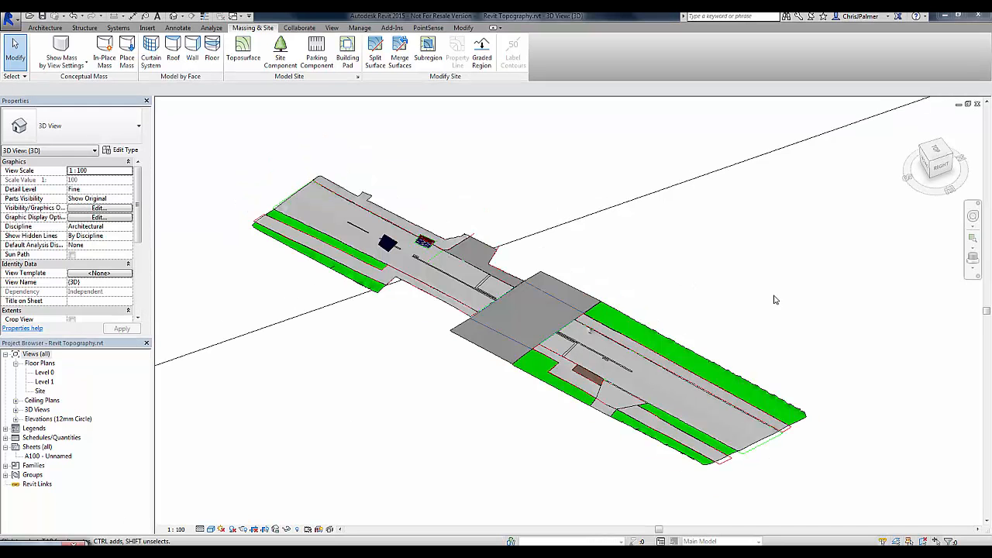
# Select the concrete crossing surface in the finished Revit Topography.rvt model and examine it alongside the adjoining road and verge surfaces.
pyautogui.click(590, 300)
pyautogui.moveTo(699, 341)
pyautogui.keyDown('shift'); pyautogui.mouseDown(button='middle')
pyautogui.moveTo(458, 284)
pyautogui.moveTo(440, 228)
pyautogui.moveTo(705, 328)
pyautogui.mouseUp(button='middle'); pyautogui.keyUp('shift')
pyautogui.scroll(2, 632, 311)
pyautogui.scroll(1, 632, 311)
pyautogui.moveTo(766, 298); pyautogui.dragTo(755, 269, button='middle')
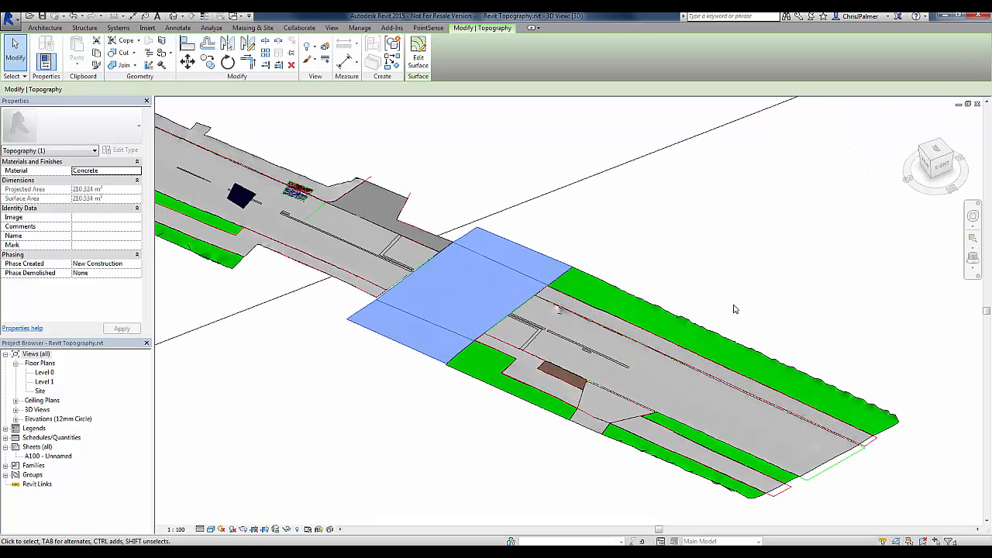
pyautogui.moveTo(657, 230); pyautogui.dragTo(751, 275, button='middle')
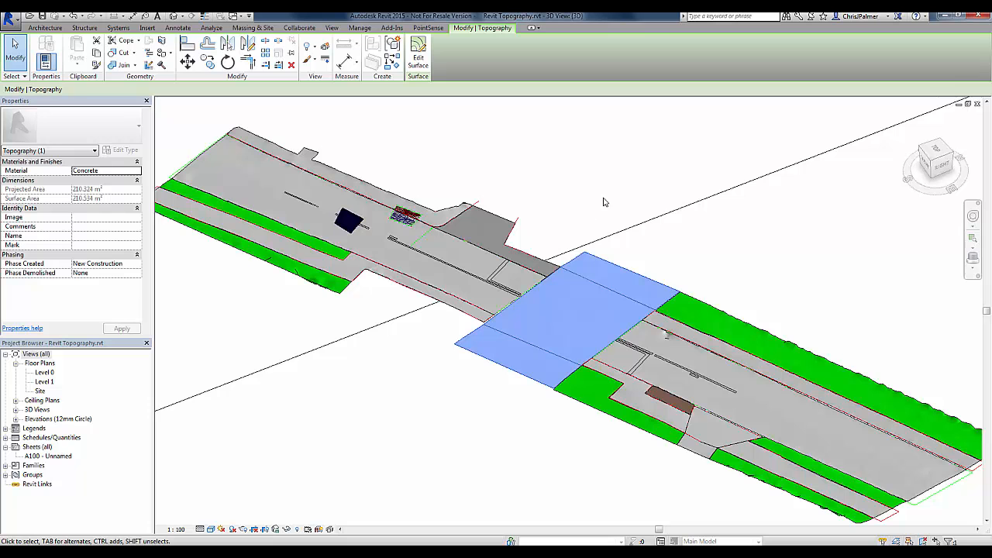
# Temporarily hide the imported RevitTopography.dwg linework in the 3D view.
pyautogui.scroll(3, 479, 208)
pyautogui.click(495, 225)
pyautogui.scroll(-5, 538, 193)
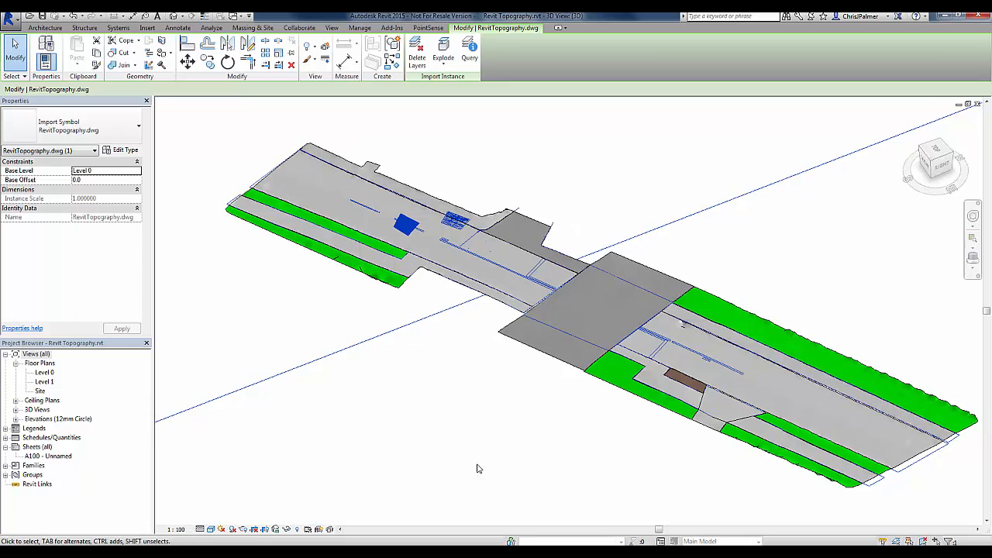
pyautogui.click(286, 529)
pyautogui.click(297, 530)
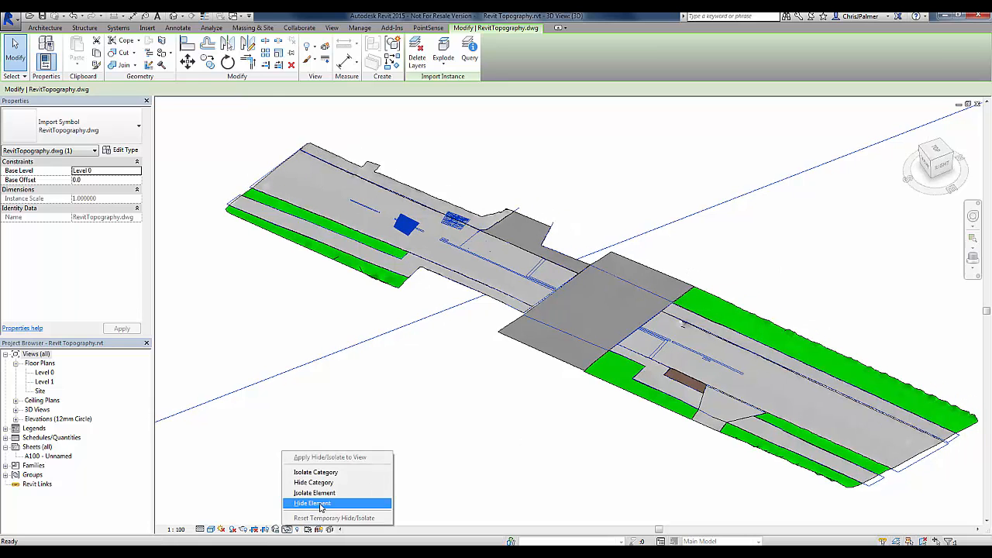
pyautogui.click(317, 507)
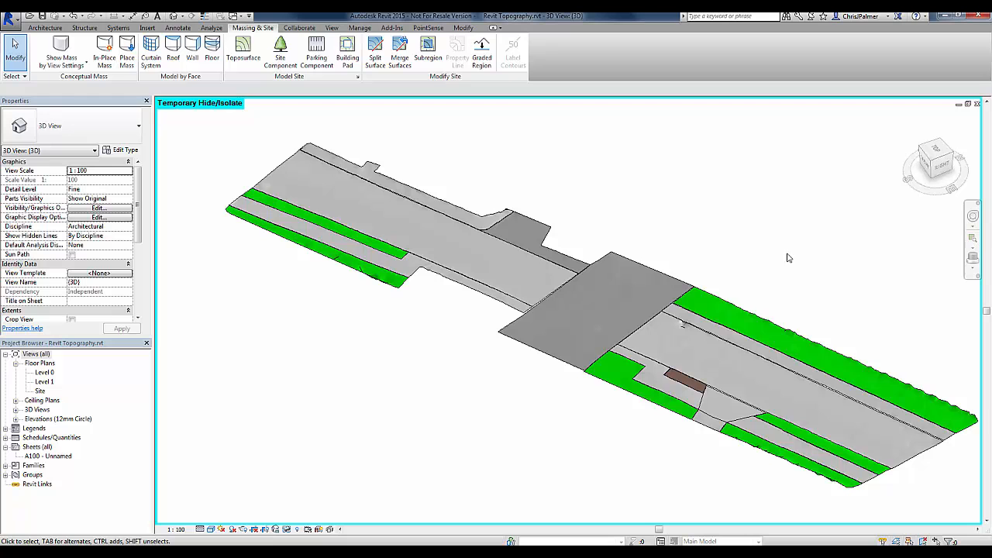
# Turn on contour lines at intervals of 100.0 in the site settings and insert an additional single-value contour.
pyautogui.click(936, 152)
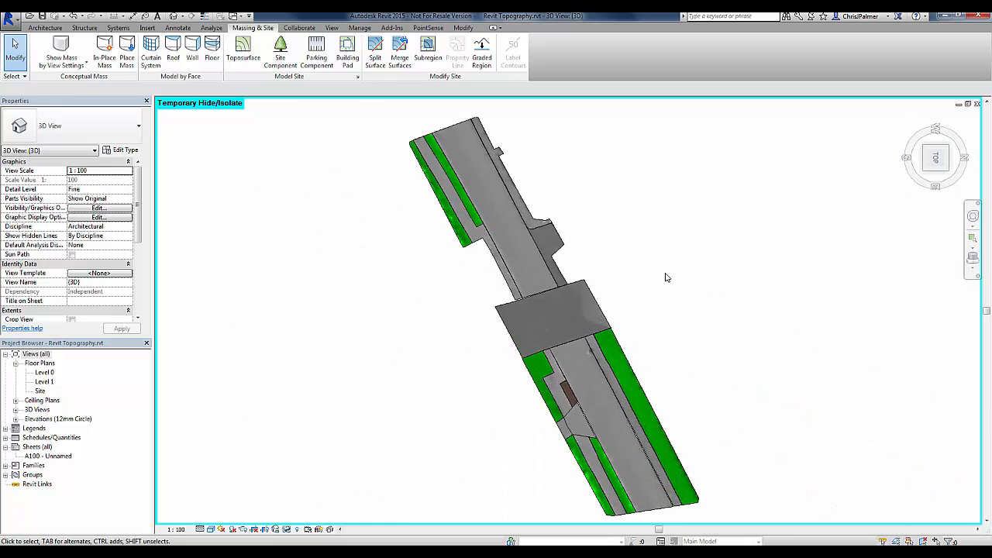
pyautogui.click(358, 79)
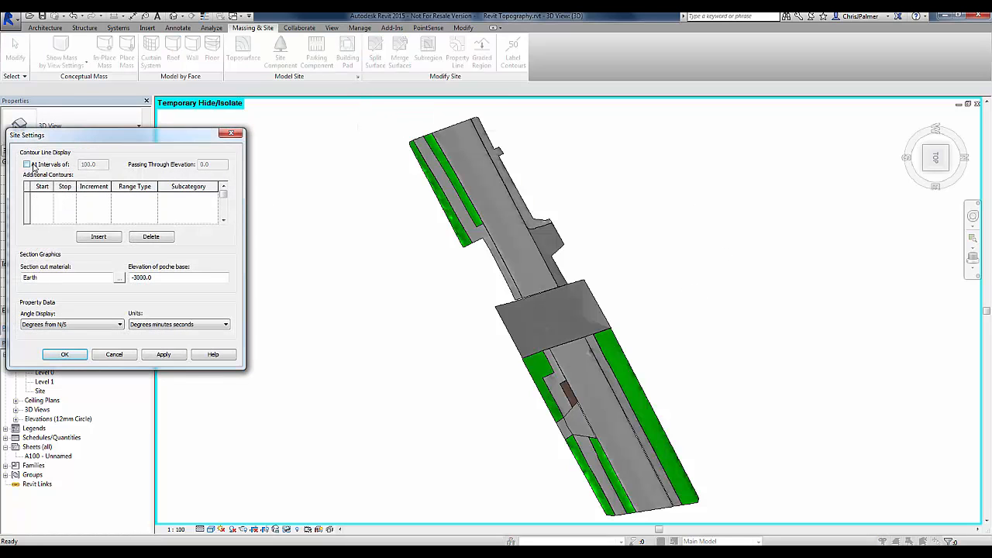
pyautogui.click(100, 237)
pyautogui.click(27, 164)
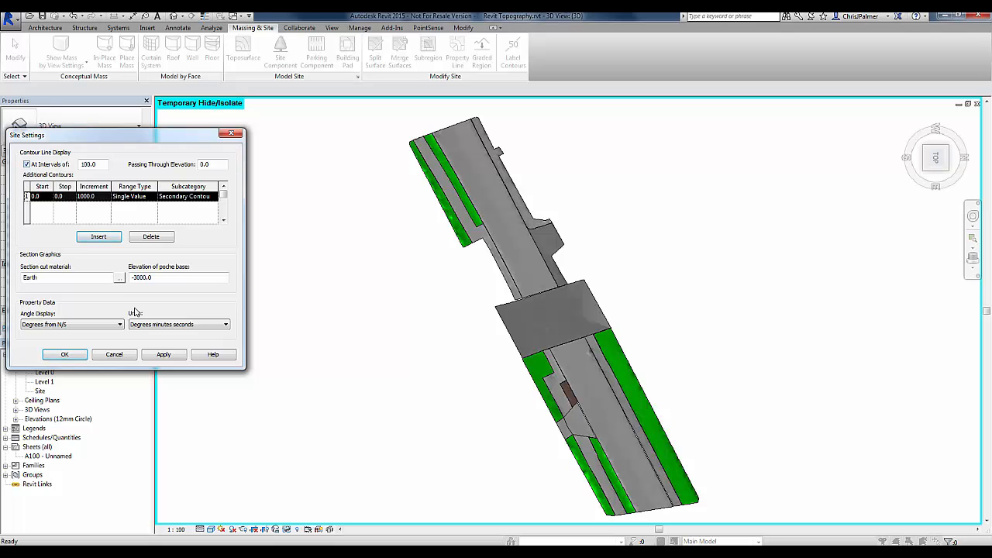
pyautogui.click(162, 354)
pyautogui.click(65, 354)
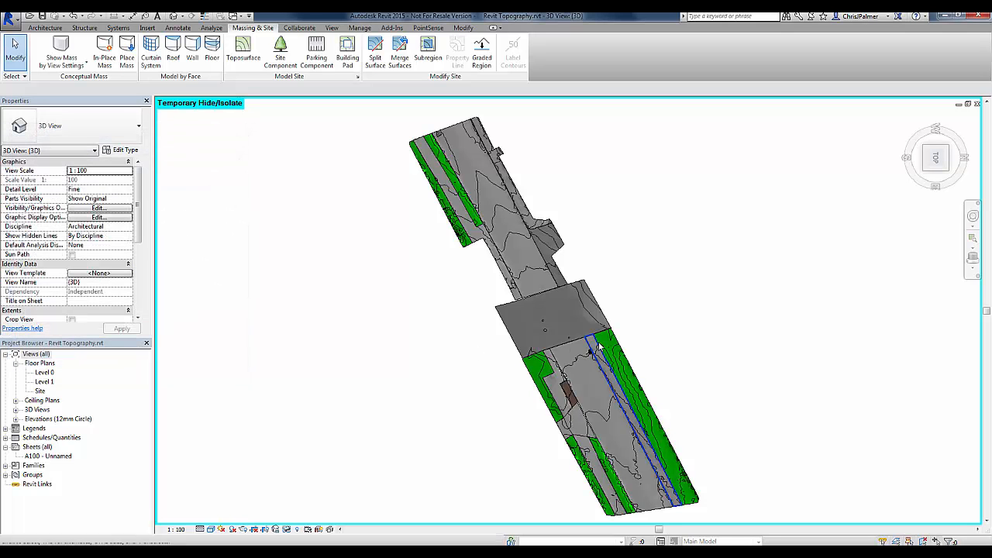
# Inspect the contours across the surfaces, then reset the temporary hiding of the imported DWG linework.
pyautogui.keyDown('shift'); pyautogui.moveTo(664, 395); pyautogui.dragTo(625, 341, button='middle'); pyautogui.keyUp('shift')
pyautogui.scroll(3, 626, 342)
pyautogui.moveTo(727, 296); pyautogui.dragTo(712, 292, button='middle')
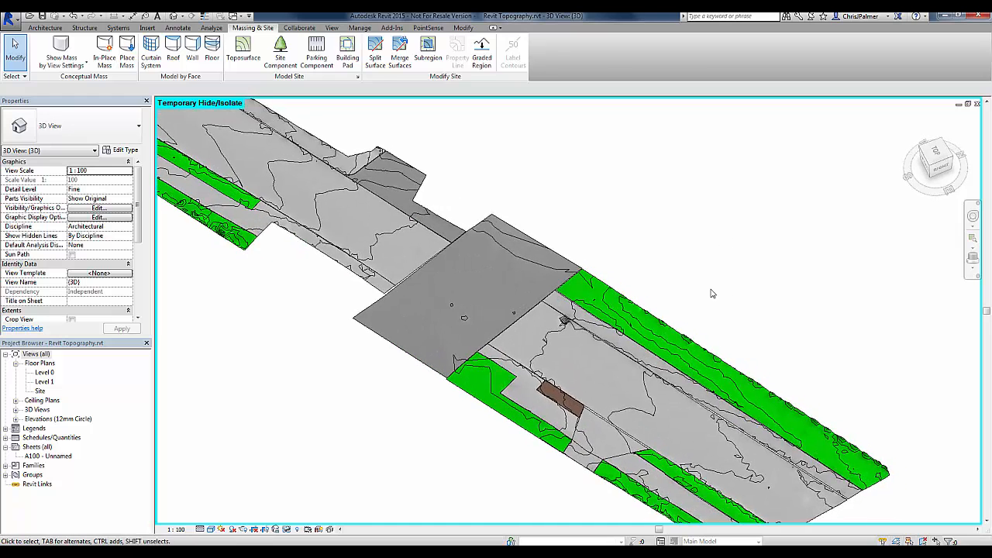
pyautogui.scroll(-1, 713, 292)
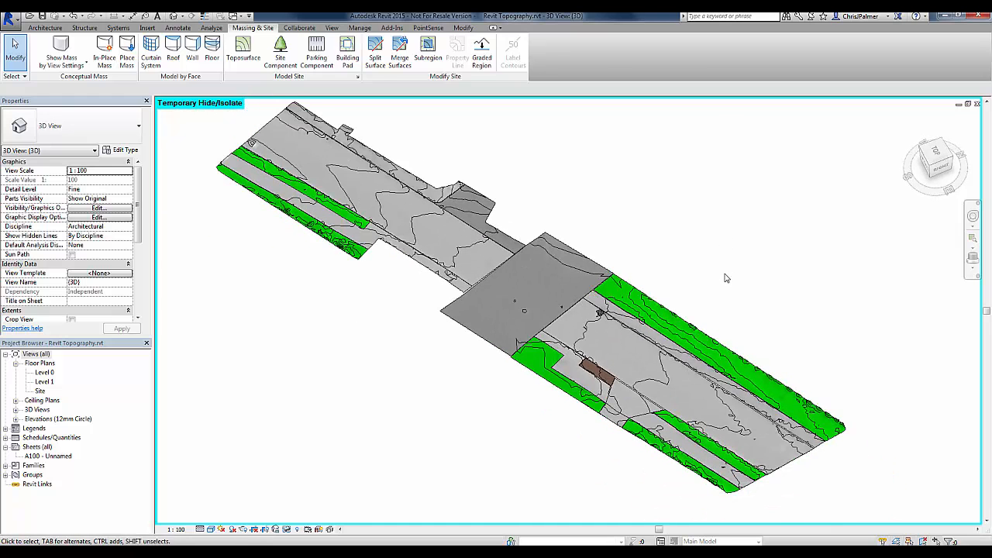
pyautogui.moveTo(693, 217); pyautogui.dragTo(692, 260, button='middle')
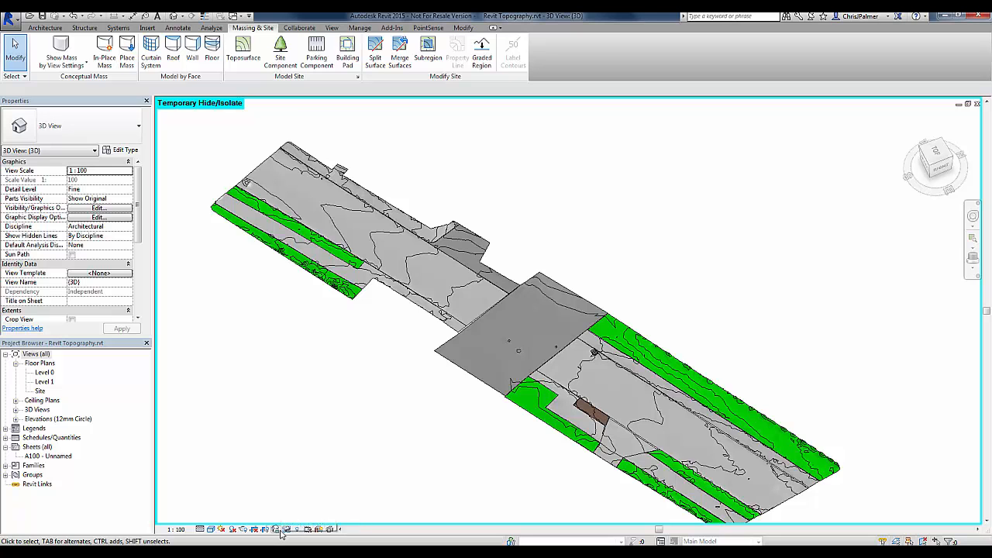
pyautogui.click(285, 530)
pyautogui.click(334, 516)
# Unhide the point cloud in the 3D view using PointSense.
pyautogui.scroll(-1, 651, 227)
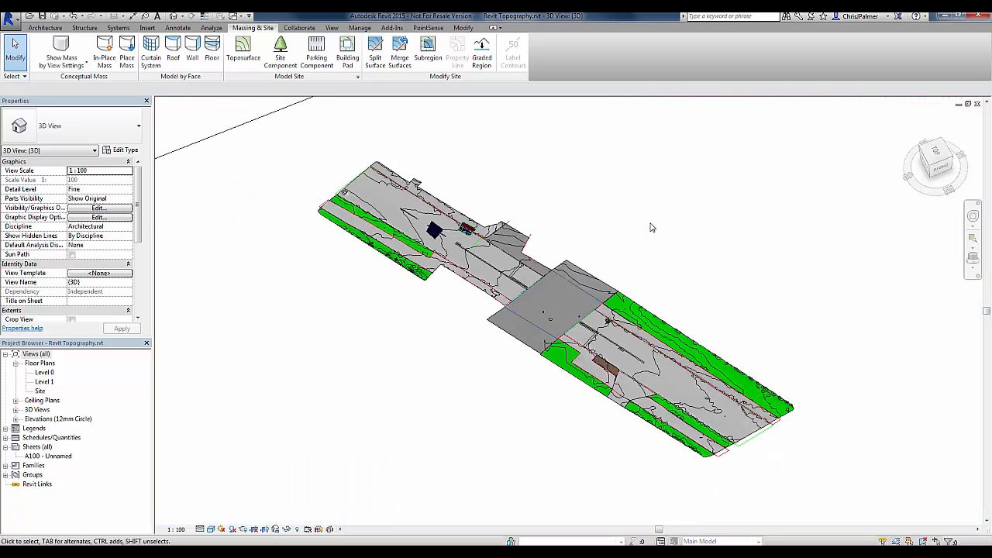
pyautogui.moveTo(681, 252); pyautogui.dragTo(633, 253, button='middle')
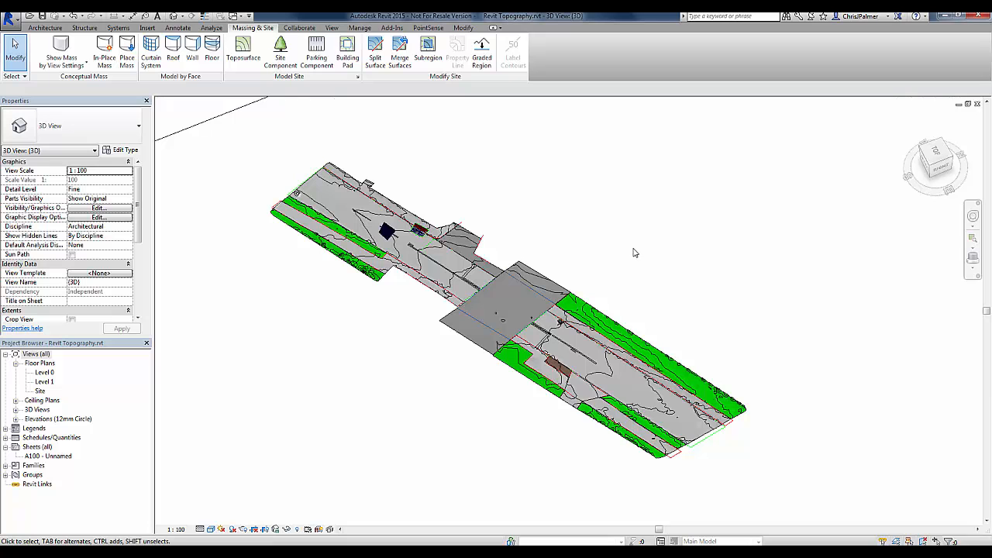
pyautogui.click(428, 28)
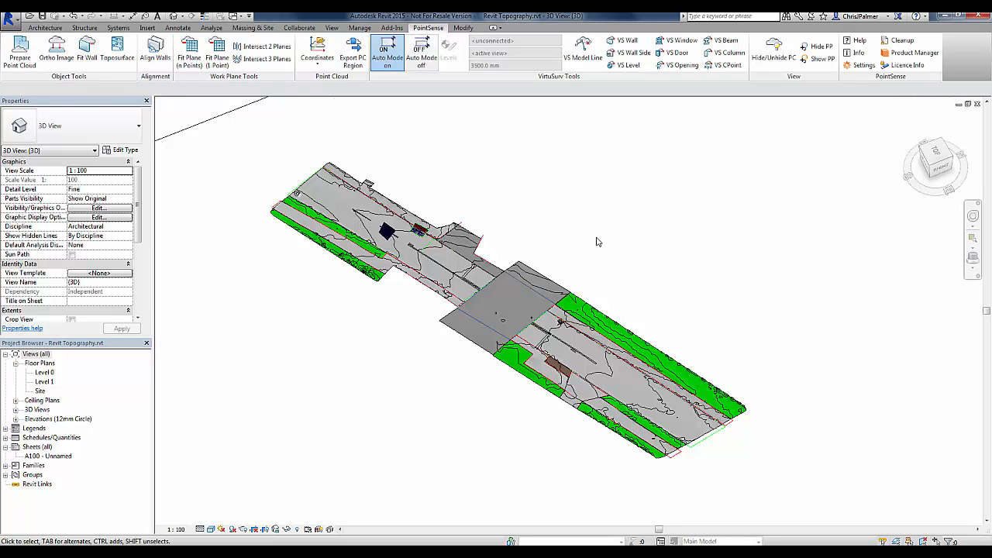
pyautogui.click(774, 48)
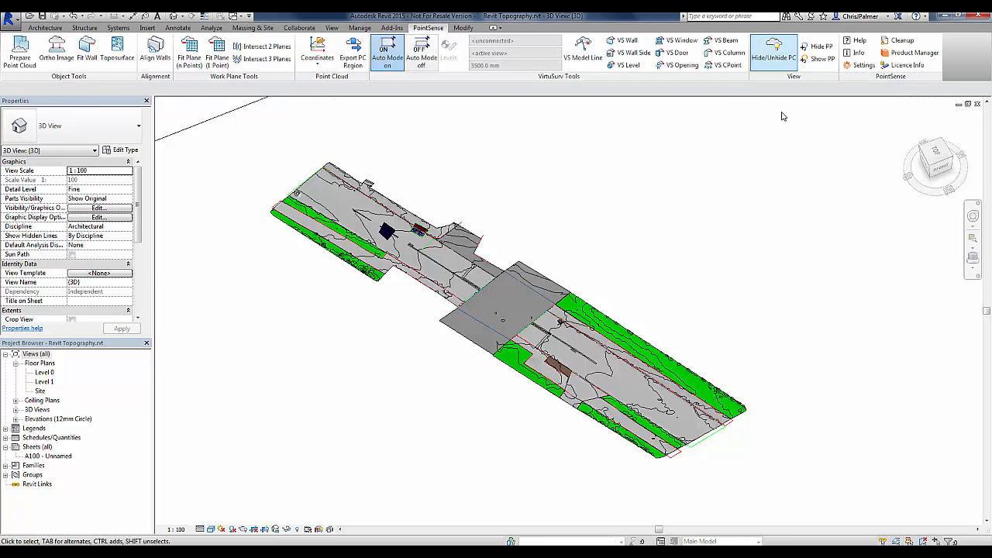
# Examine the point cloud combined with the topography around the level crossing from several angles and distances.
pyautogui.scroll(-3, 754, 296)
pyautogui.keyDown('shift'); pyautogui.moveTo(561, 434); pyautogui.dragTo(706, 380, button='middle'); pyautogui.keyUp('shift')
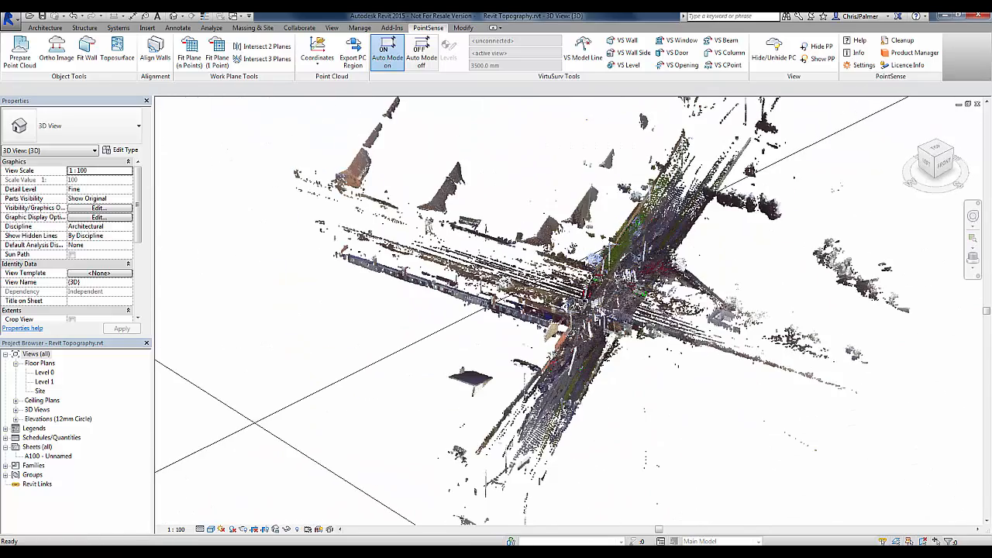
pyautogui.scroll(4, 645, 275)
pyautogui.scroll(-2, 679, 349)
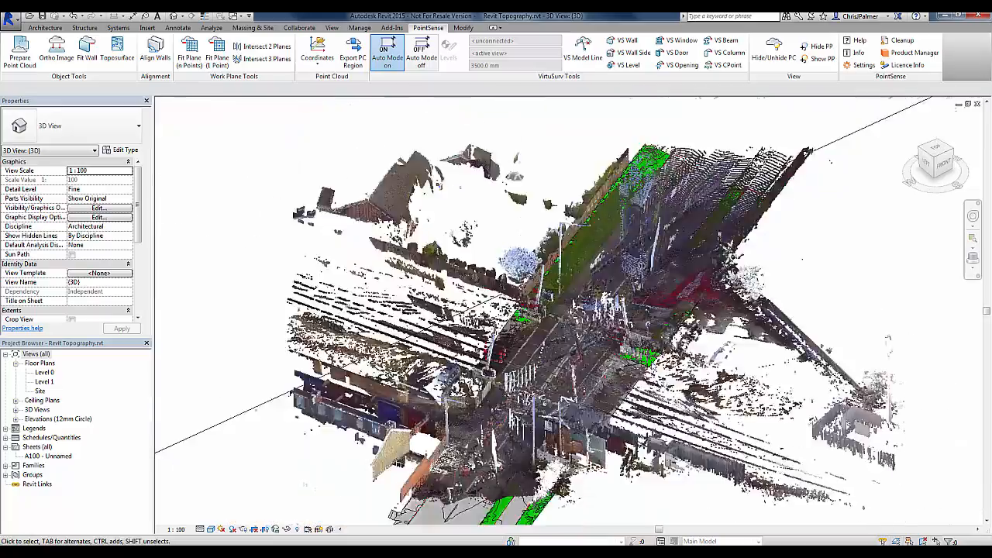
pyautogui.scroll(1, 512, 310)
pyautogui.keyDown('shift'); pyautogui.moveTo(847, 308); pyautogui.dragTo(392, 314, button='middle'); pyautogui.keyUp('shift')
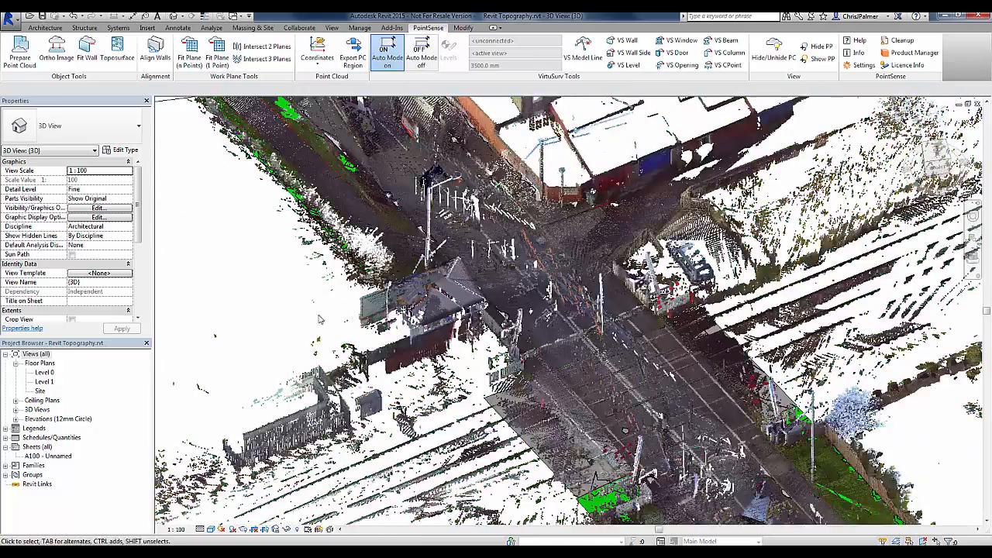
pyautogui.scroll(3, 431, 145)
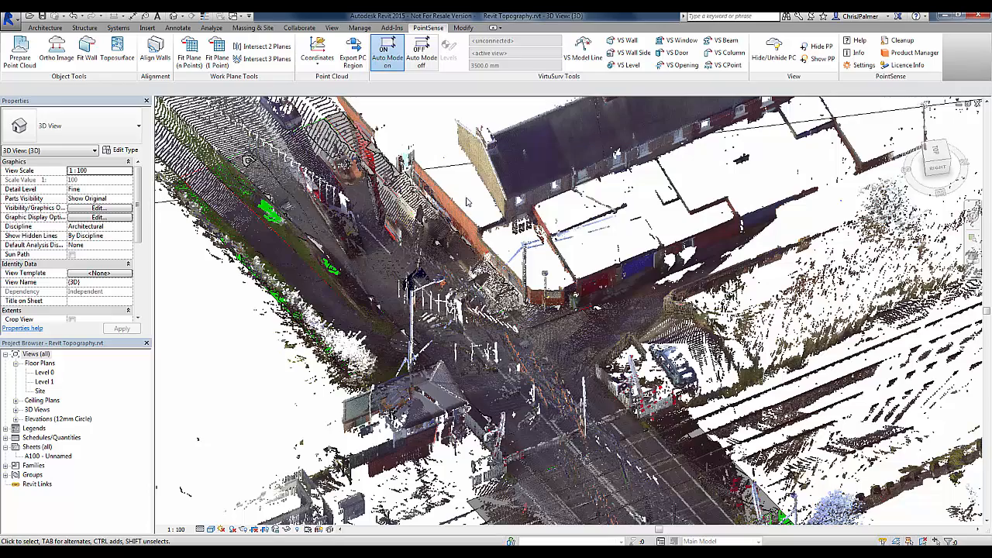
pyautogui.scroll(-3, 471, 208)
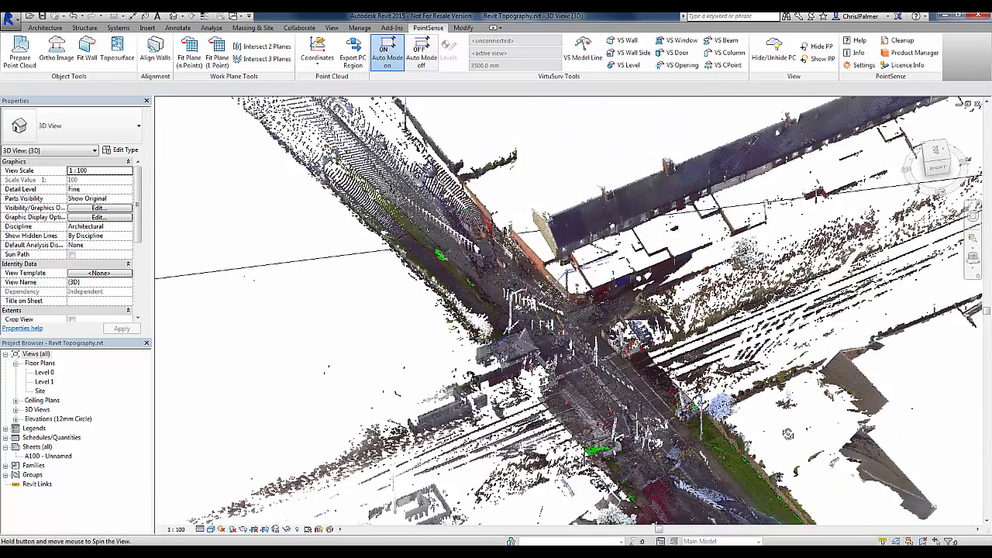
pyautogui.scroll(3, 507, 231)
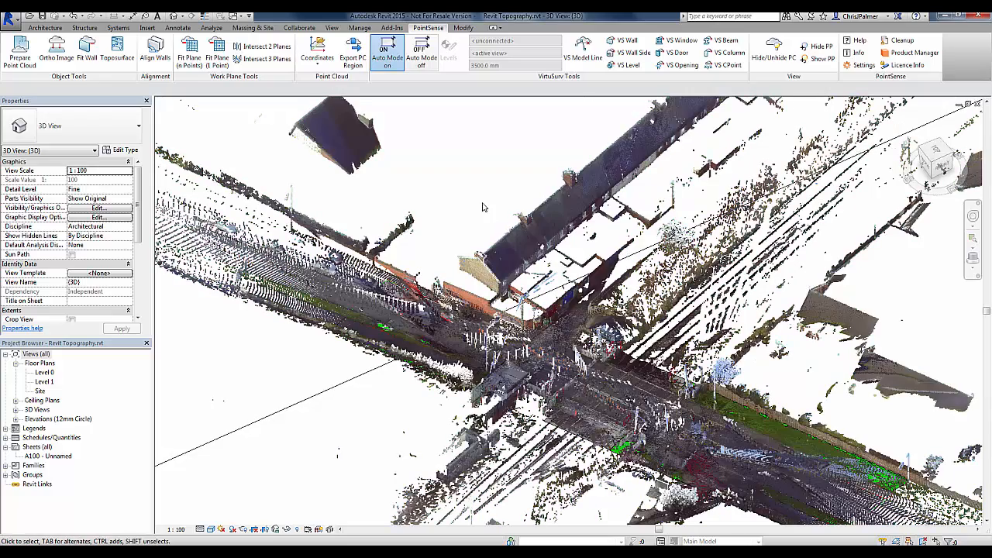
pyautogui.scroll(-2, 476, 207)
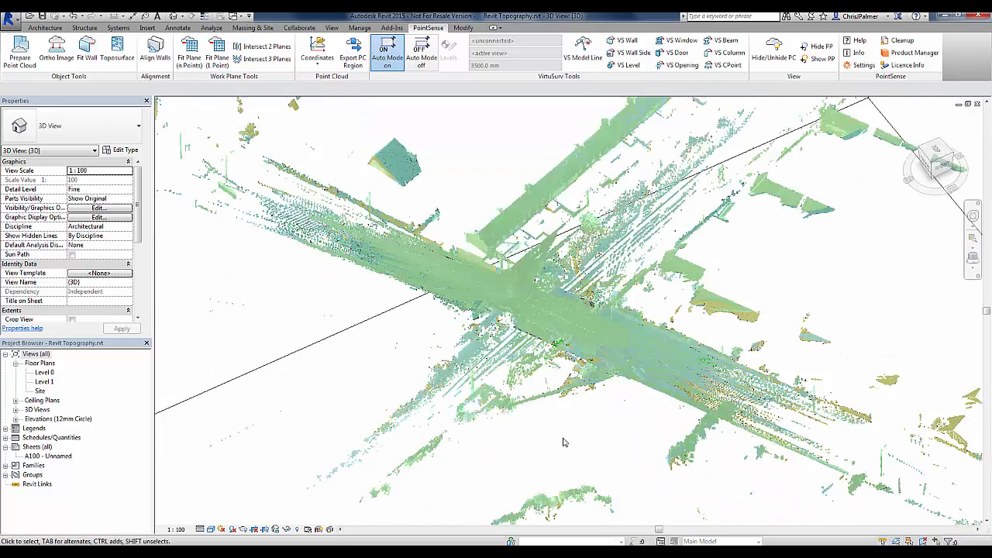
pyautogui.keyDown('shift'); pyautogui.moveTo(565, 441); pyautogui.dragTo(779, 394, button='middle'); pyautogui.keyUp('shift')
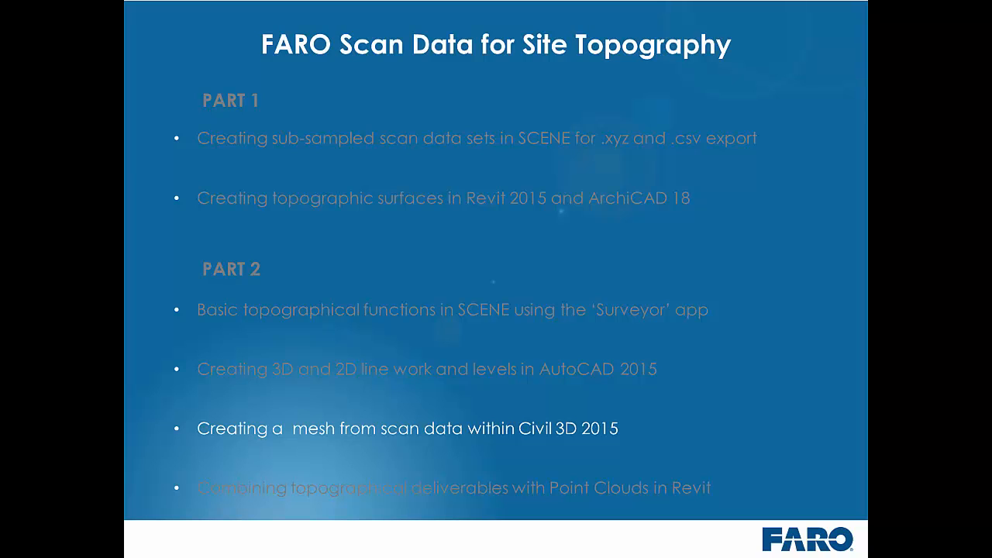
pyautogui.click(937, 487)
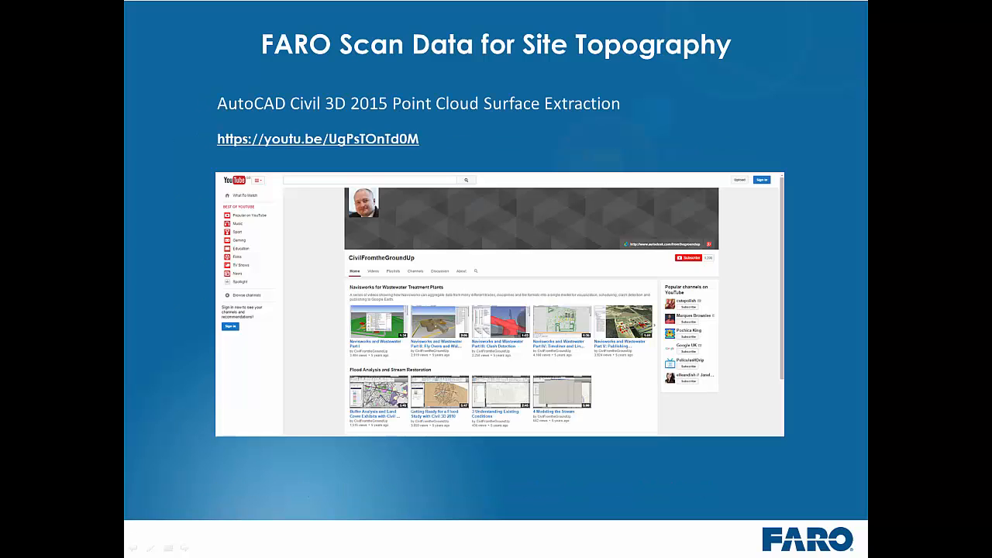